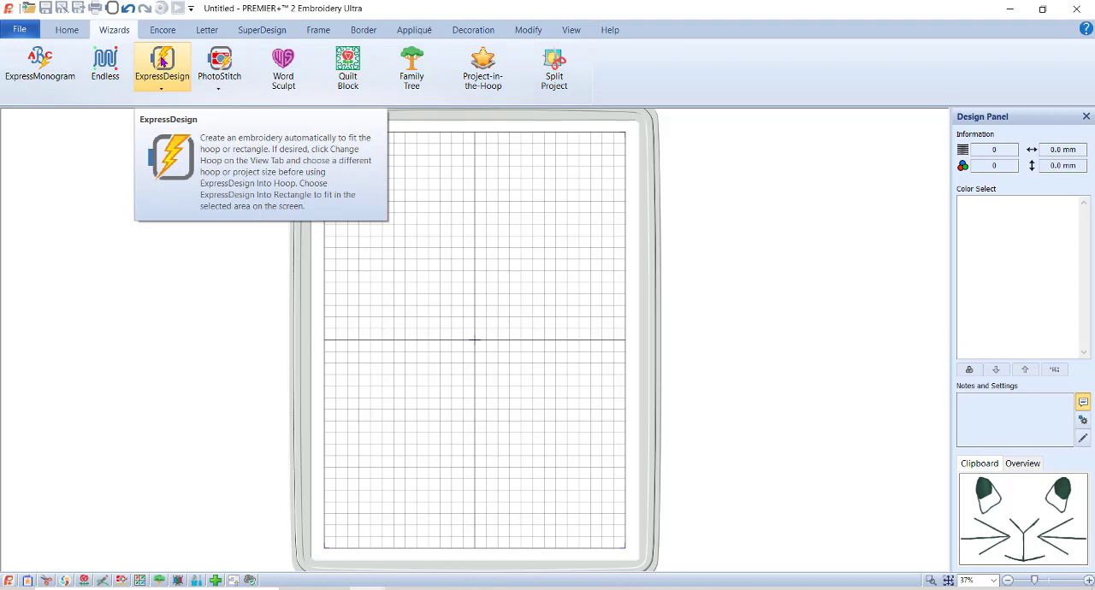
Start an ExpressDesign Into Hoop and choose Create Express Border as the design type.
click(162, 62)
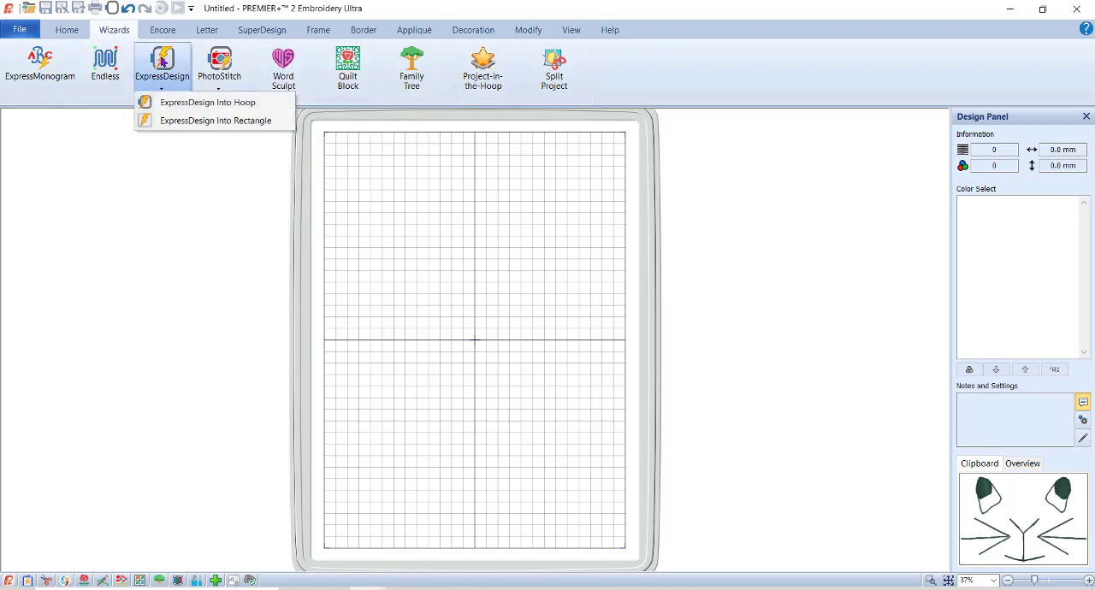
click(205, 102)
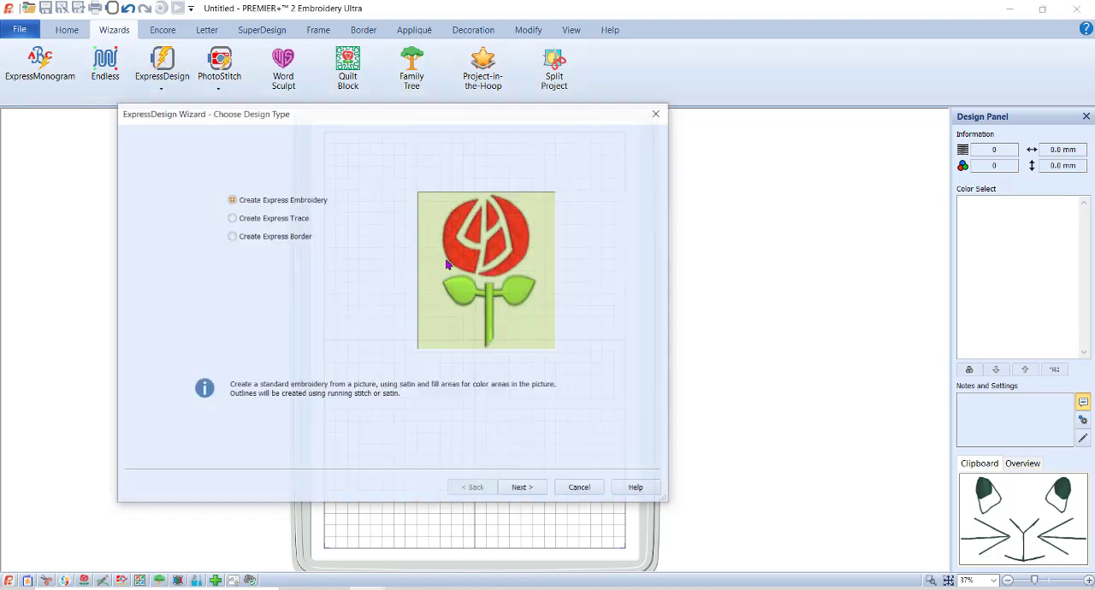
click(268, 237)
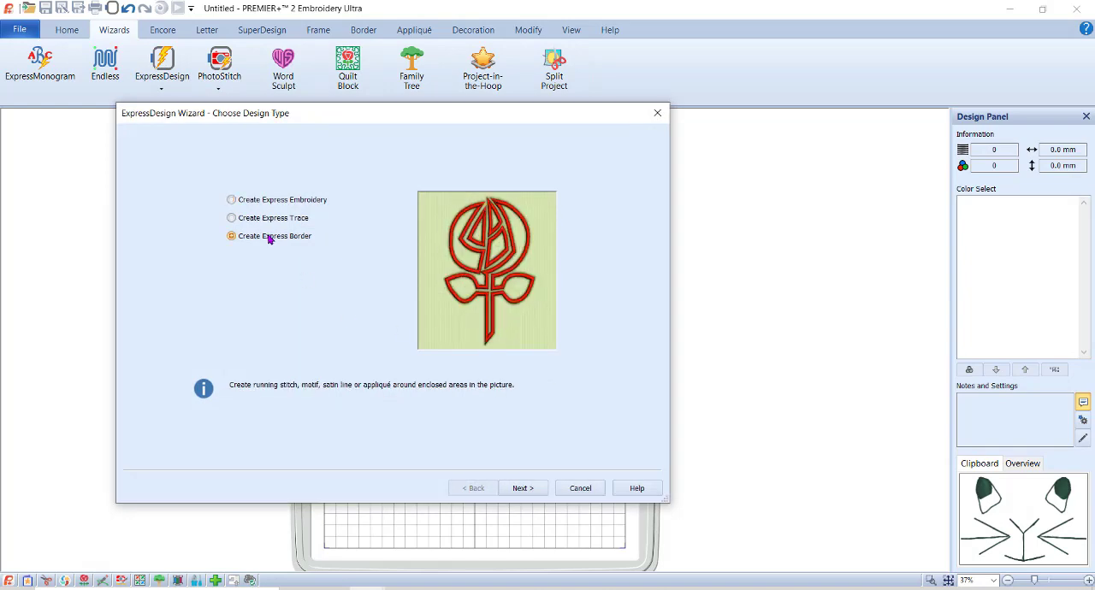
click(536, 495)
Load the solid black double-bunny silhouette from the 2021 Just for fun folder as the border picture.
click(175, 171)
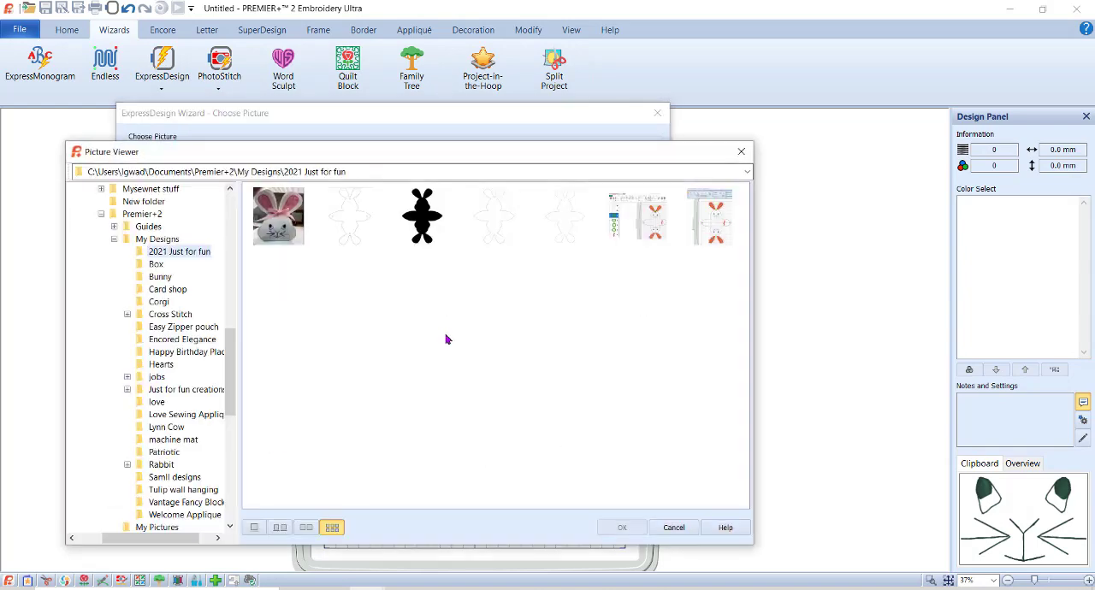
click(422, 216)
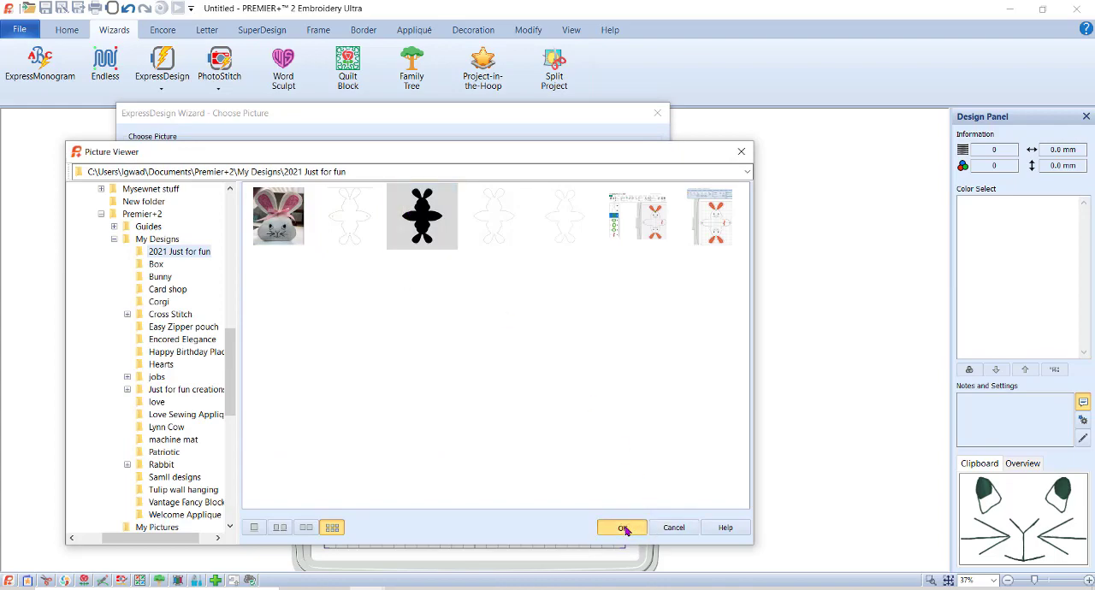
click(624, 528)
click(525, 489)
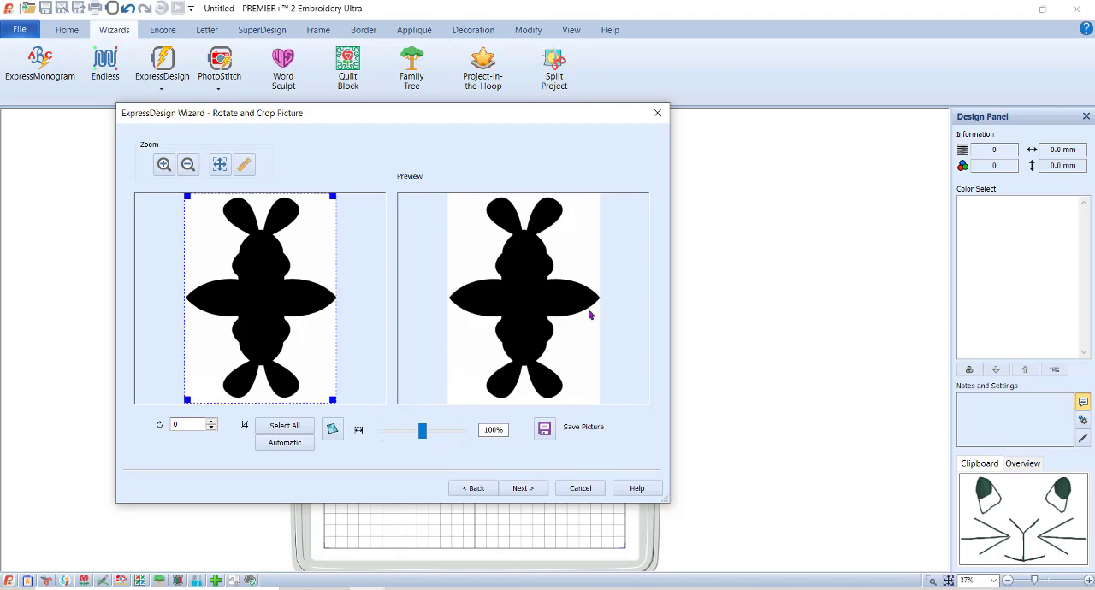
Accept the picture's crop and monochrome threshold, and create the border as a running stitch without appliqué.
click(521, 488)
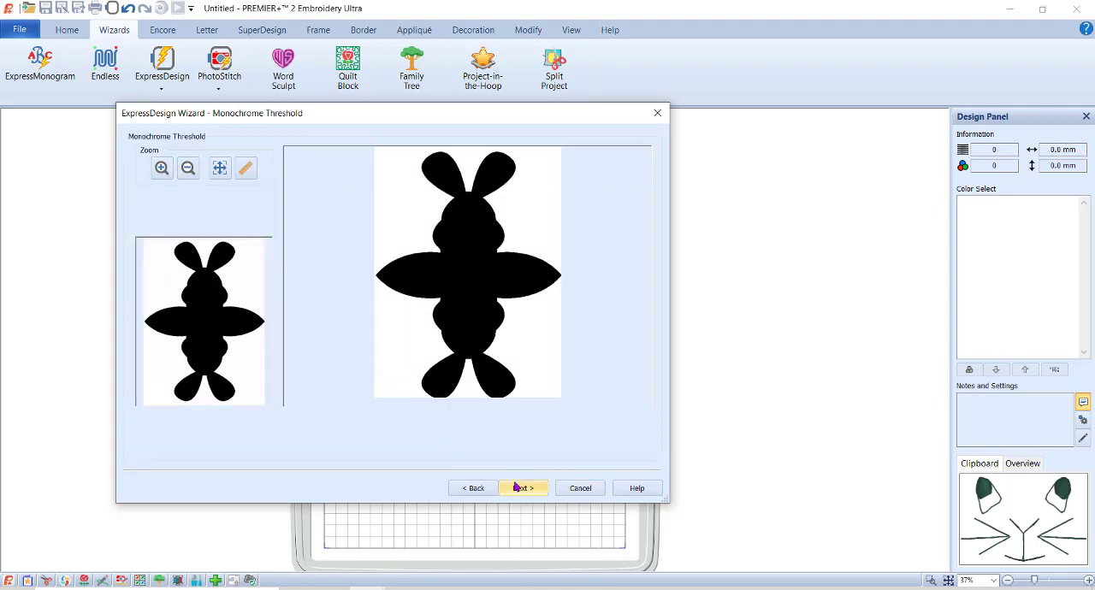
click(522, 489)
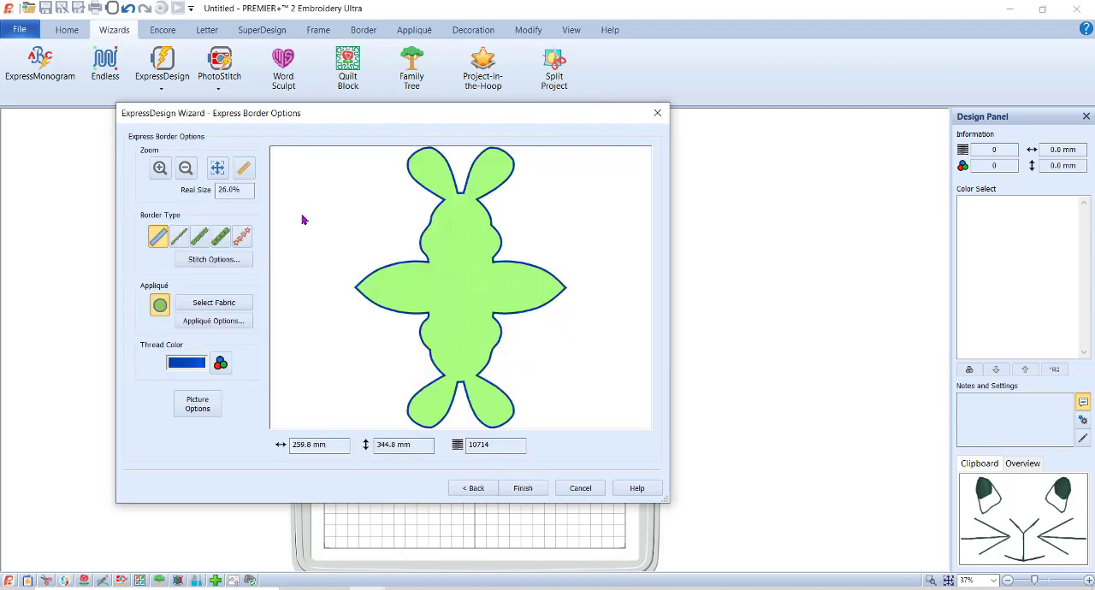
click(160, 307)
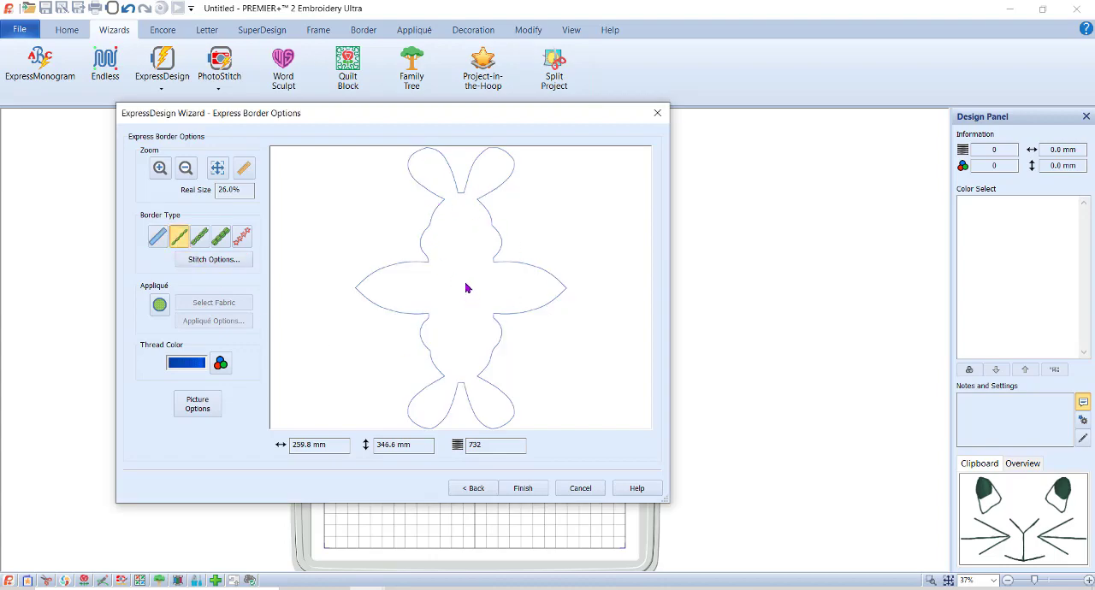
click(522, 491)
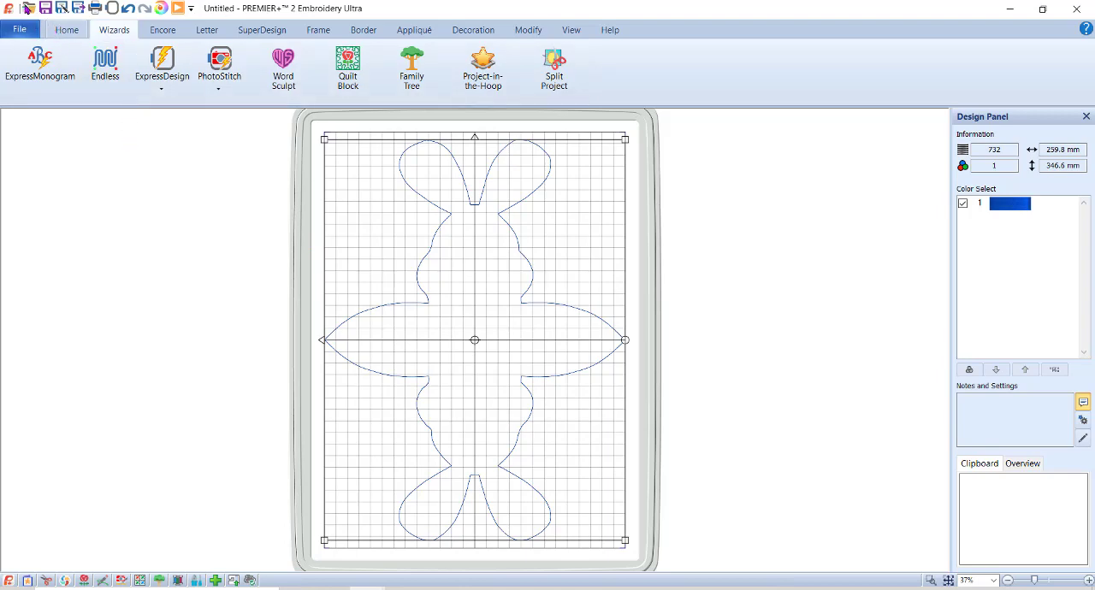
Search the Premier+2Emb samples folder for "bunny" and insert Bunny Rabbit in Suit.vp4 into the hoop.
click(30, 12)
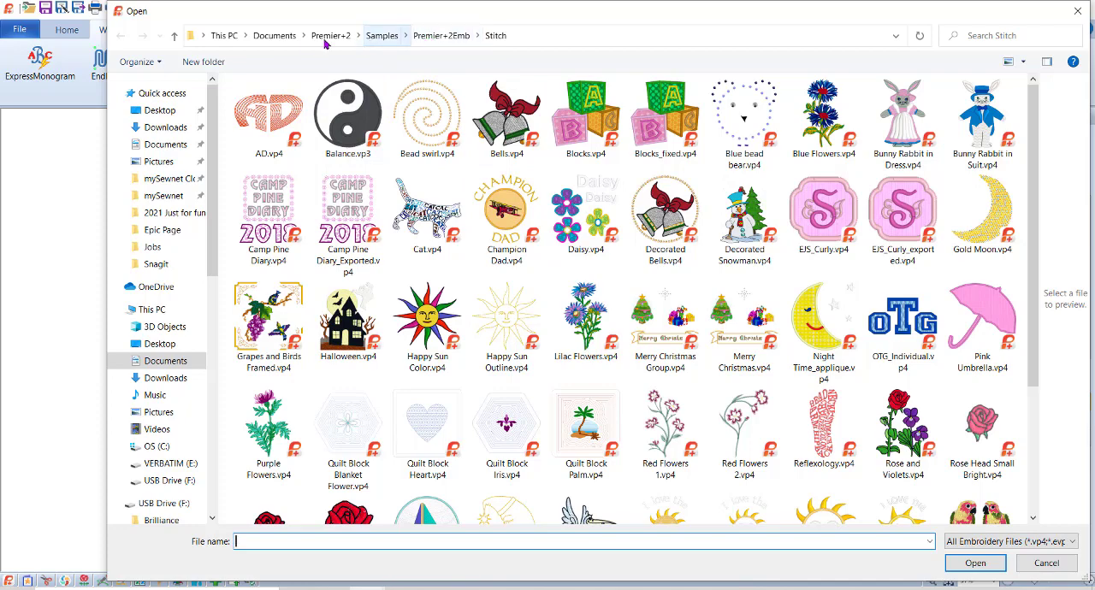
click(429, 38)
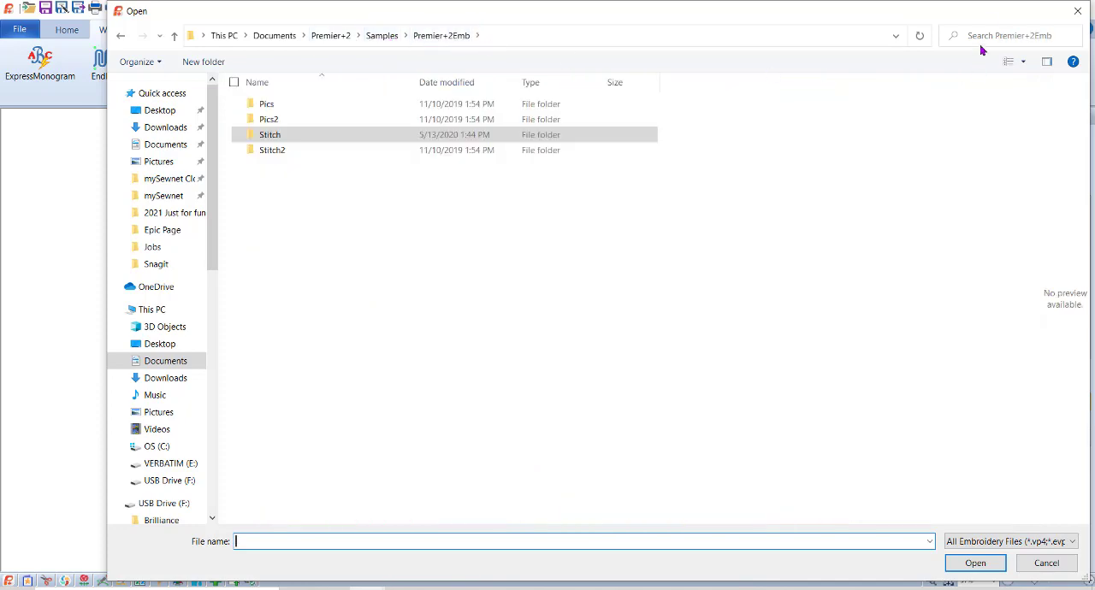
click(982, 27)
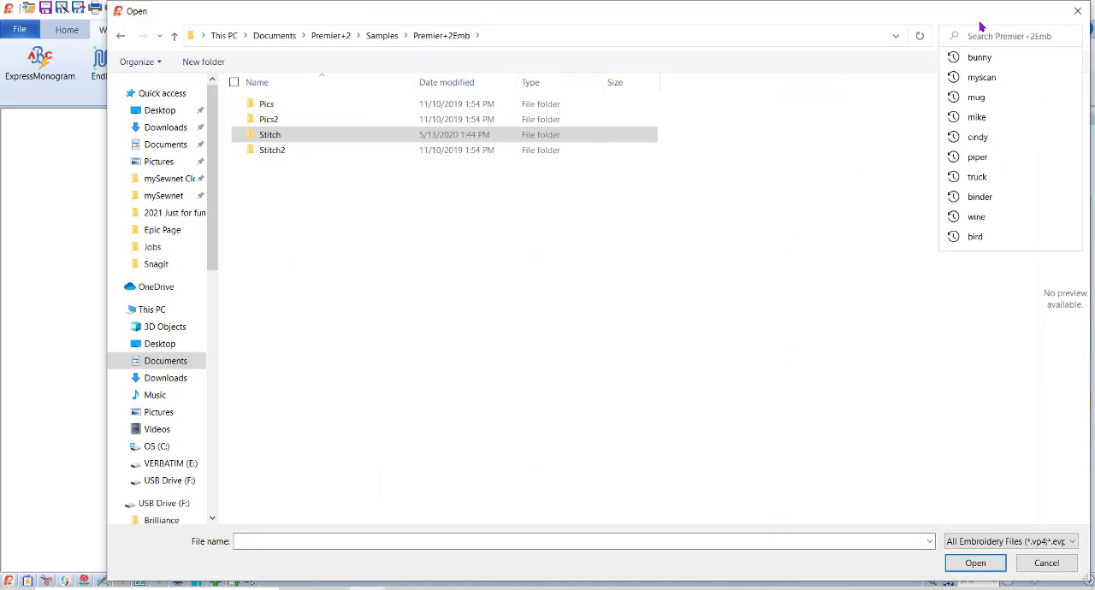
text(bunny)
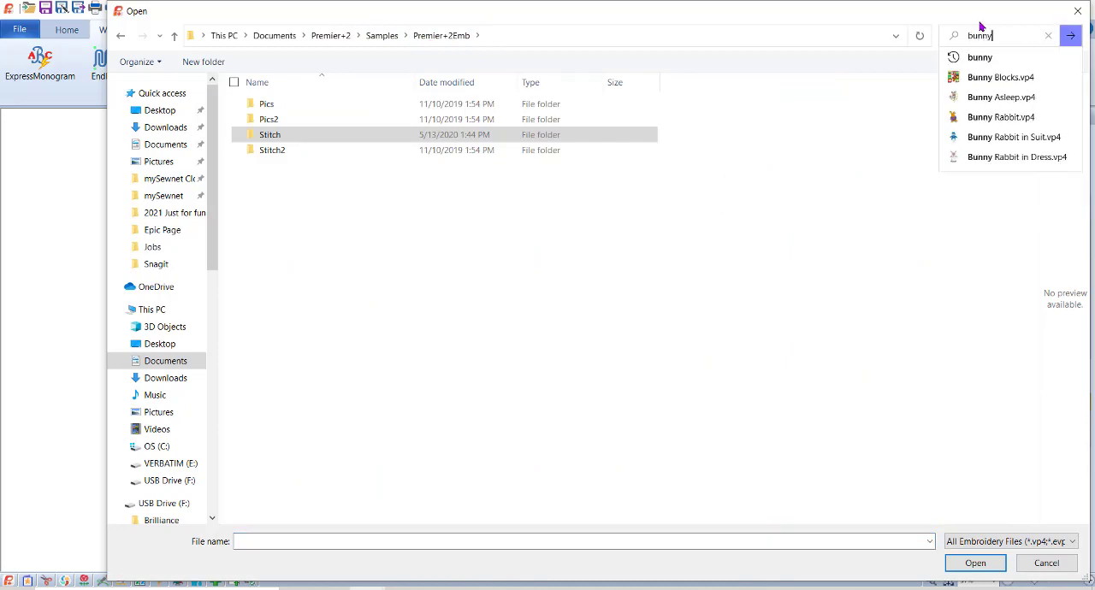
key(Return)
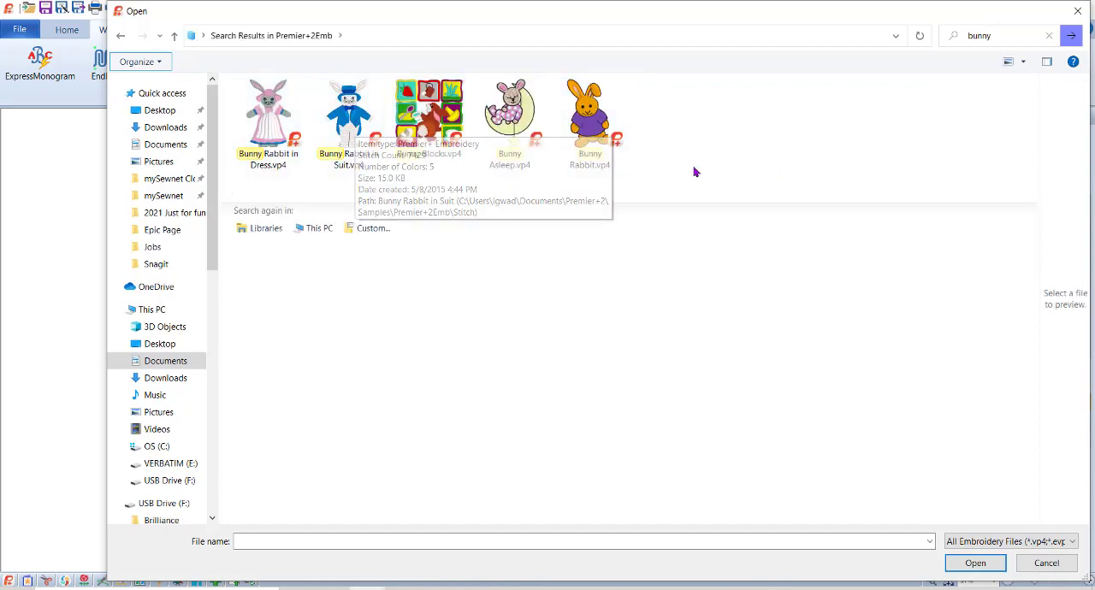
click(366, 119)
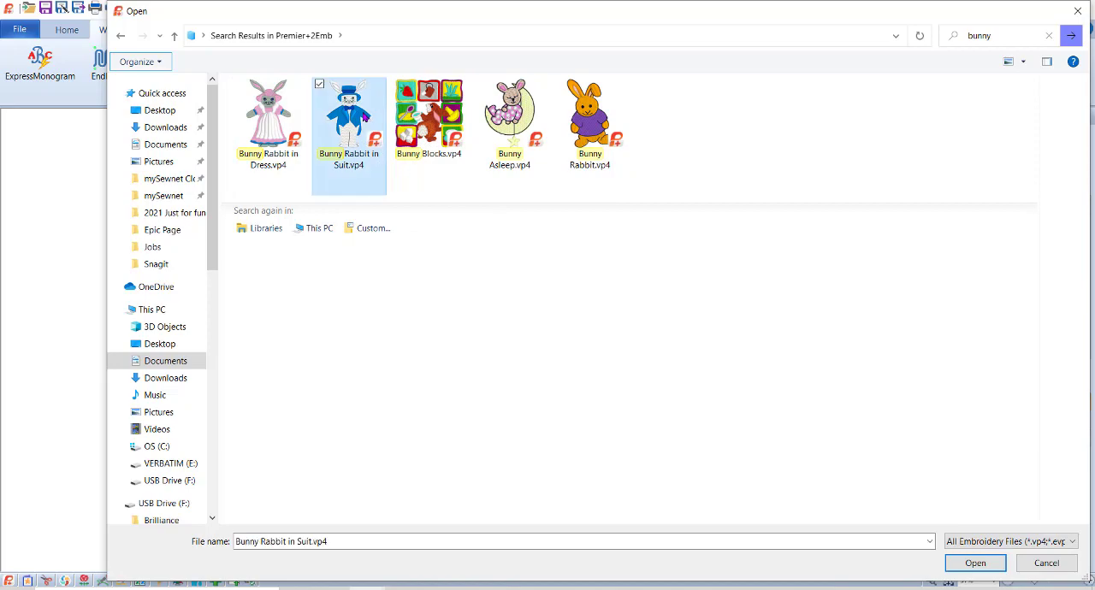
click(980, 564)
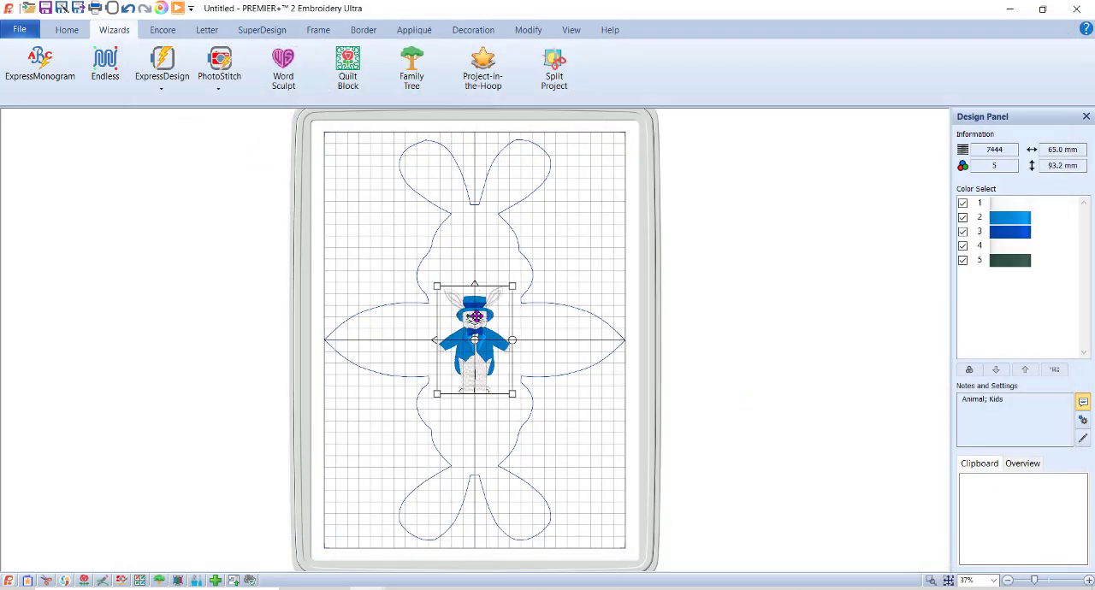
Open the suited bunny for stitch modification, hide colors 1 to 4, and cut all dark green color 5 stitches.
click(528, 33)
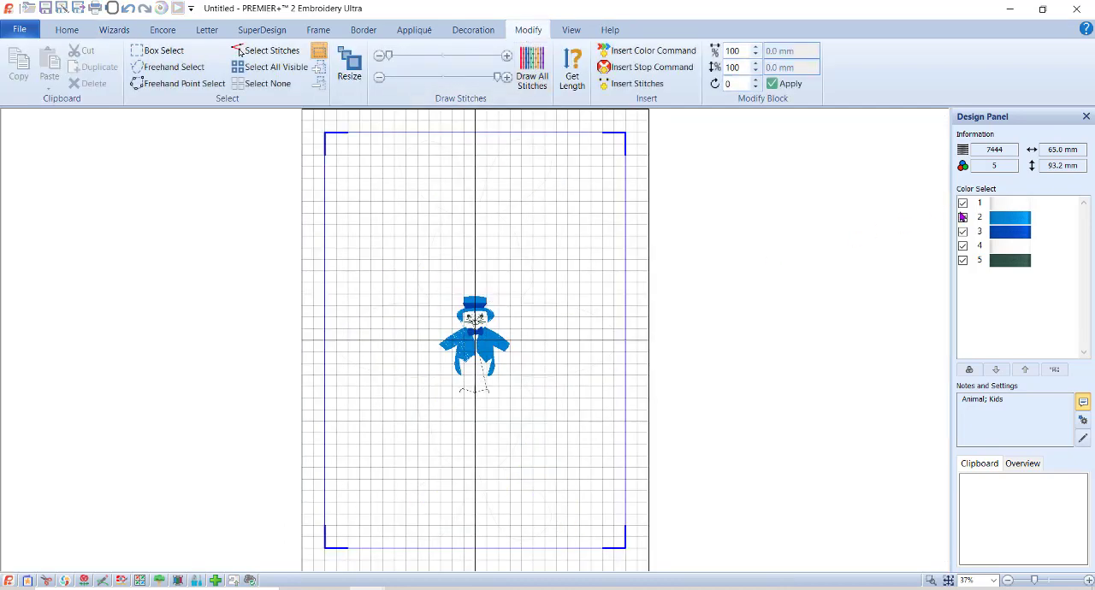
click(963, 203)
click(963, 218)
click(963, 232)
click(963, 247)
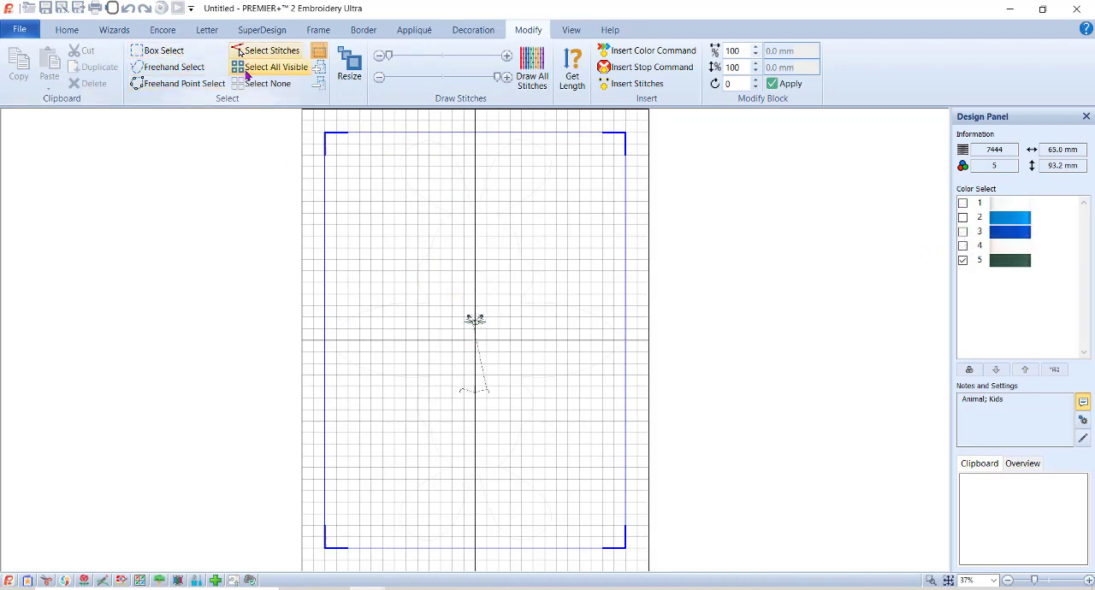
click(249, 68)
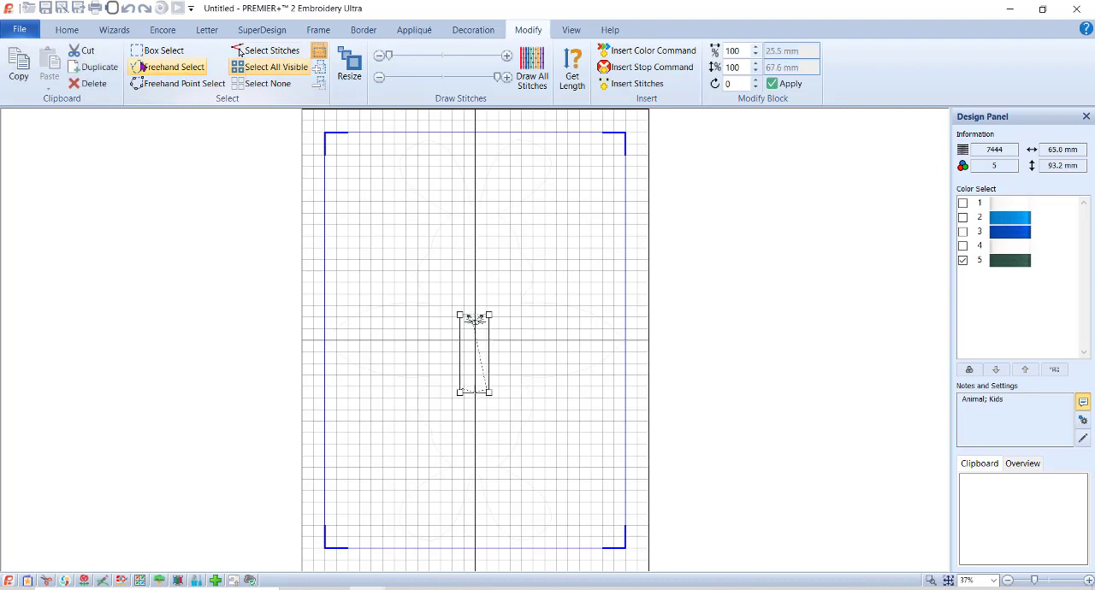
click(88, 52)
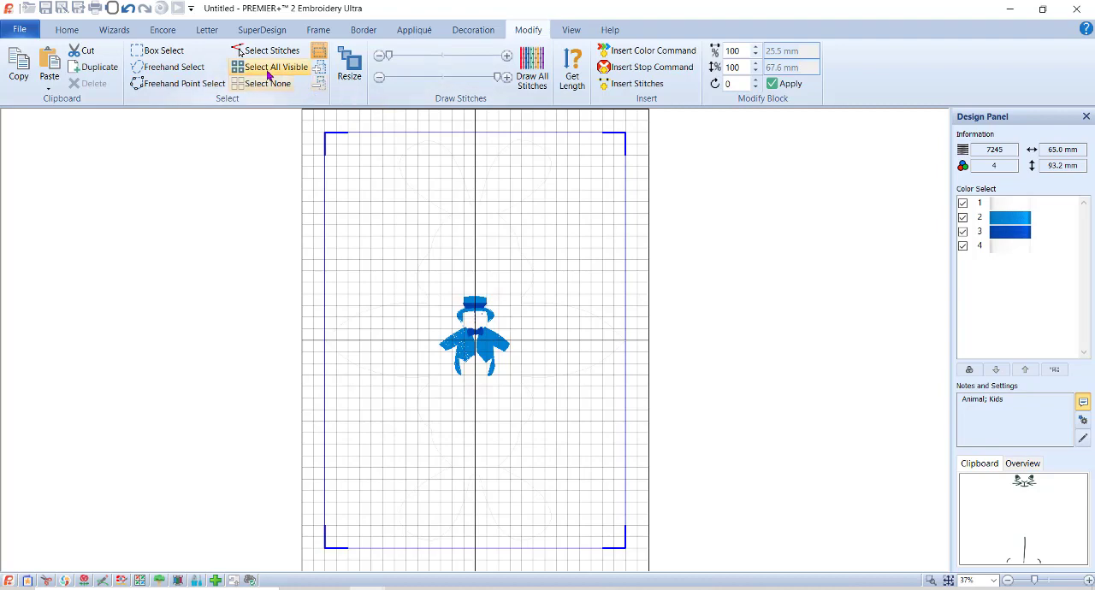
Delete all remaining bunny stitches and paste the cut dark green stitches back into the design.
click(269, 72)
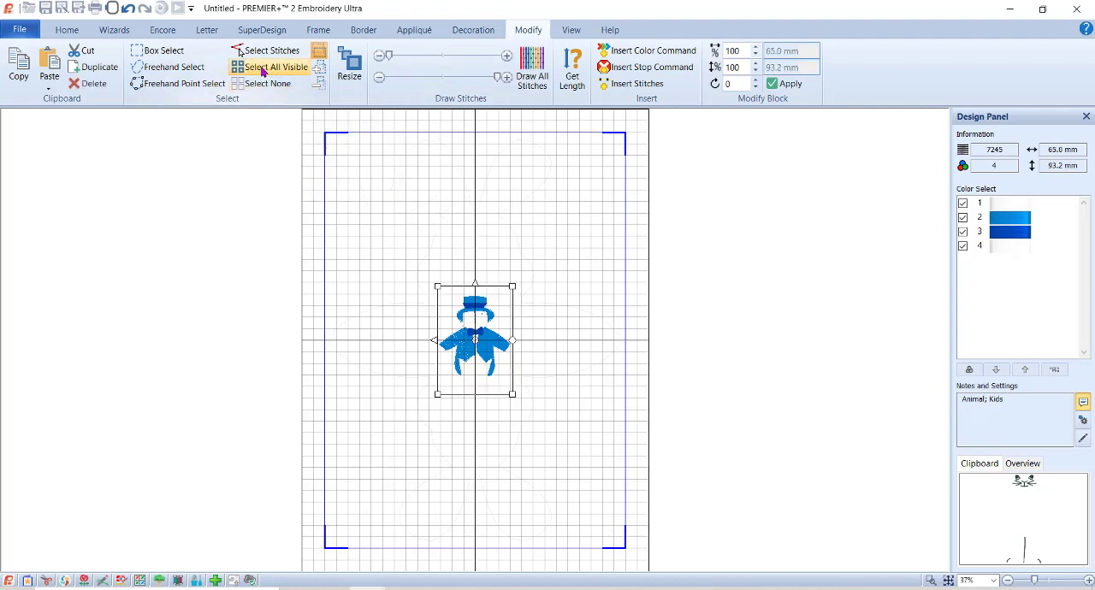
click(94, 84)
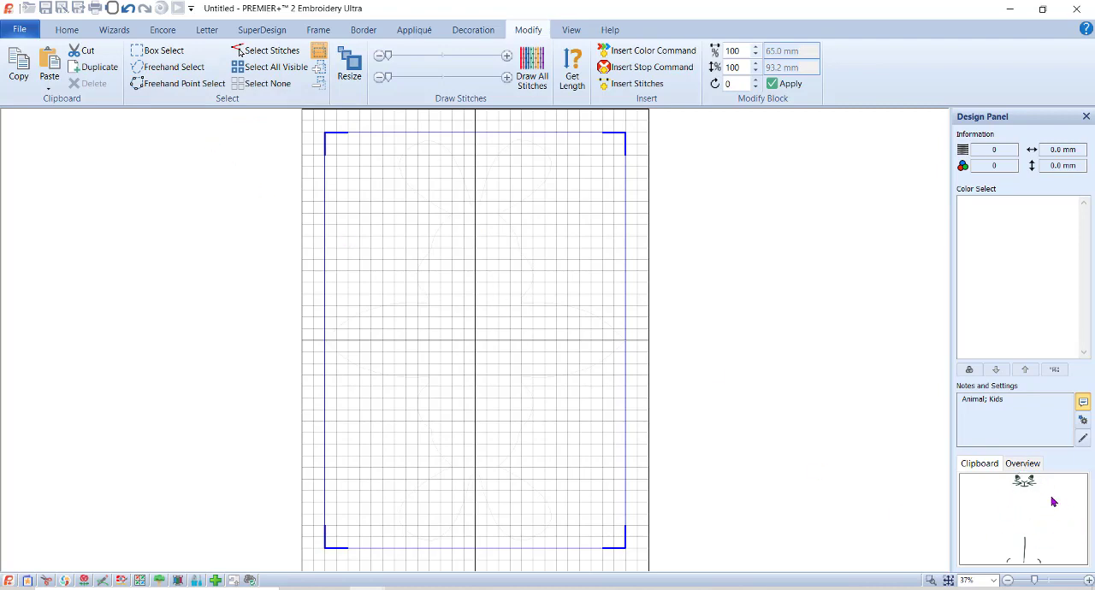
click(49, 64)
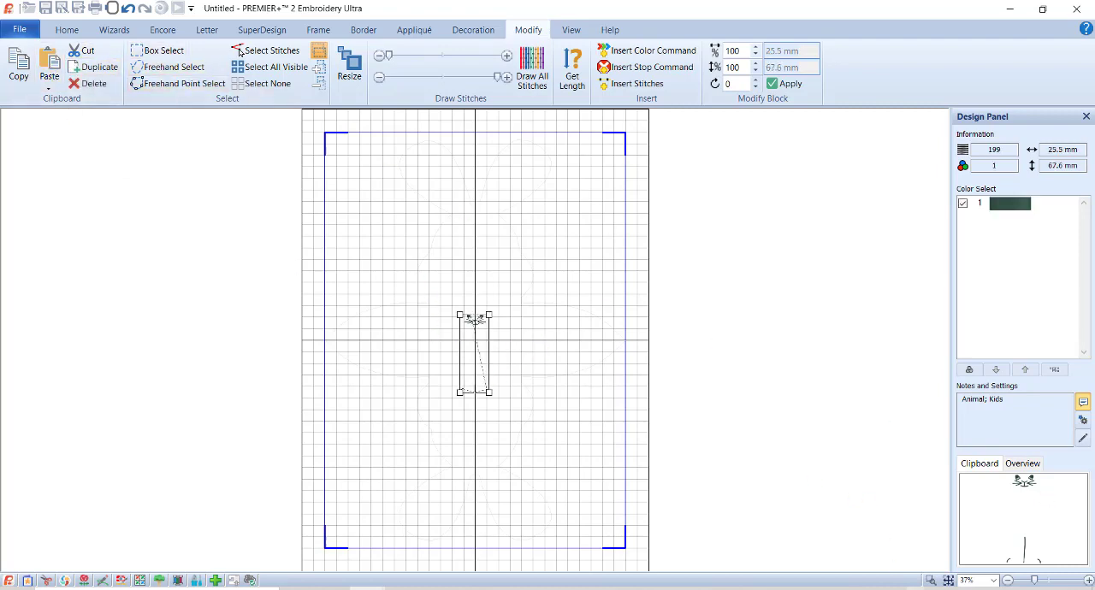
Box-select the leg and foot outline stitches below the bunny's face and delete them.
click(931, 580)
drag(418, 299, 575, 448)
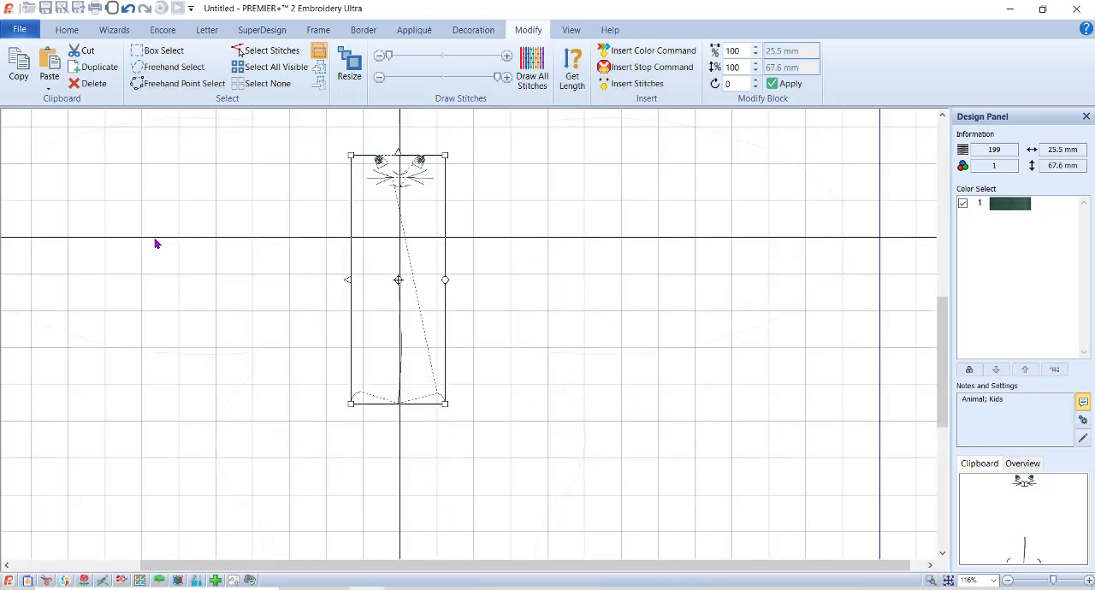
click(158, 51)
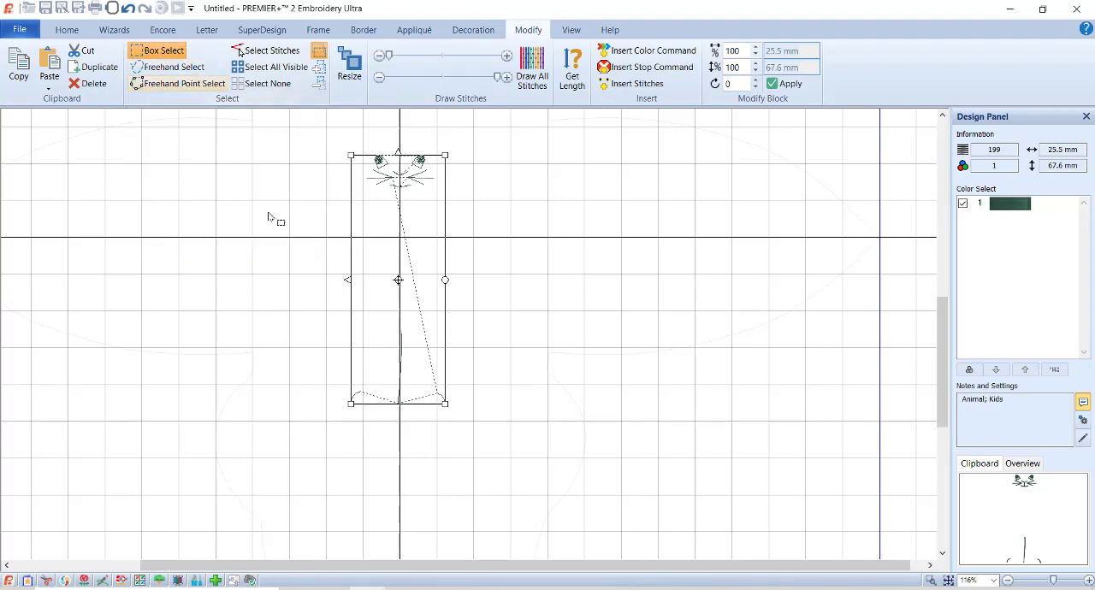
click(264, 226)
drag(355, 224, 588, 459)
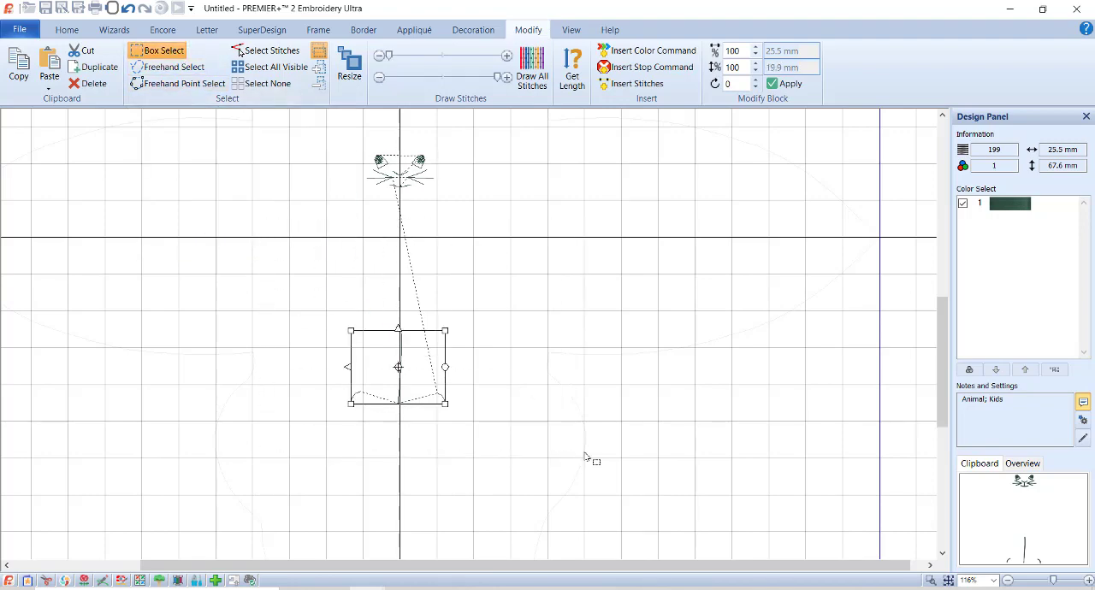
click(88, 83)
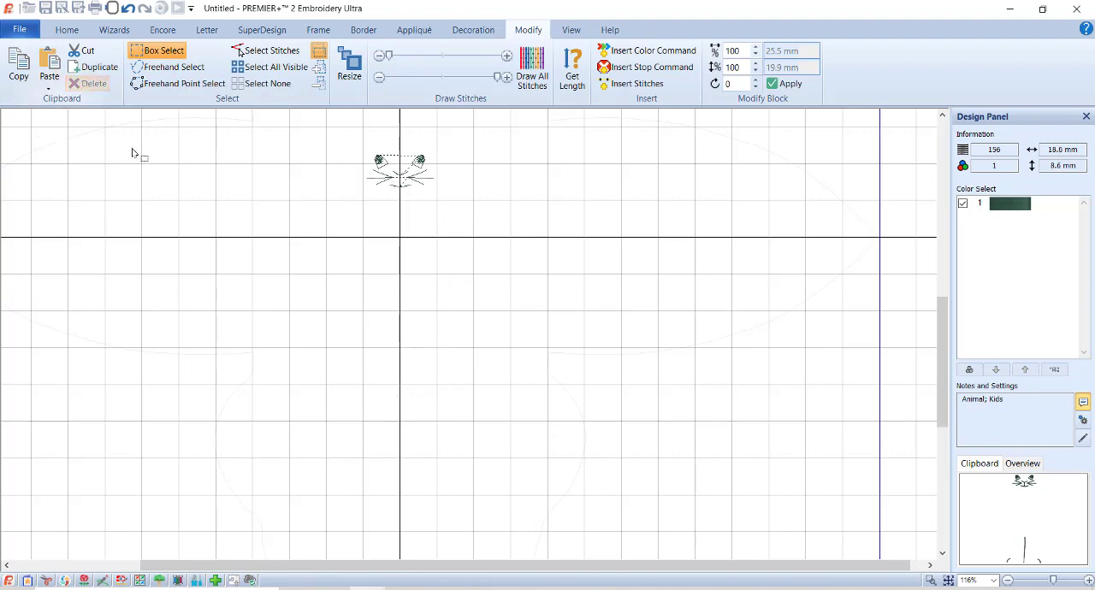
Turn on Resize and scale all the face stitches to 465% height and about 60 mm width.
click(932, 581)
drag(324, 122, 581, 277)
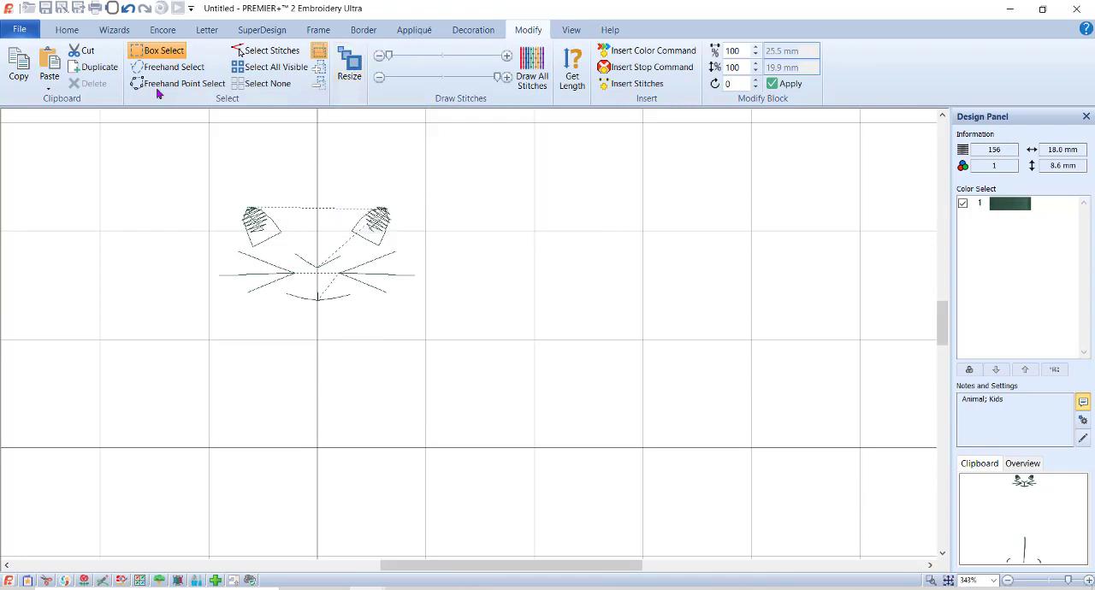
click(351, 75)
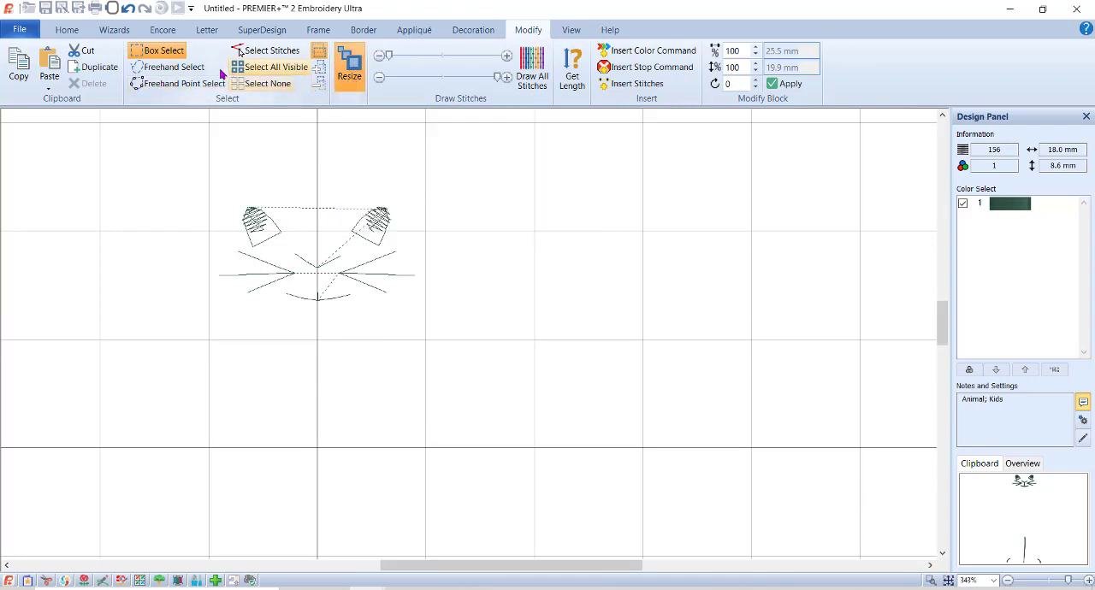
click(269, 69)
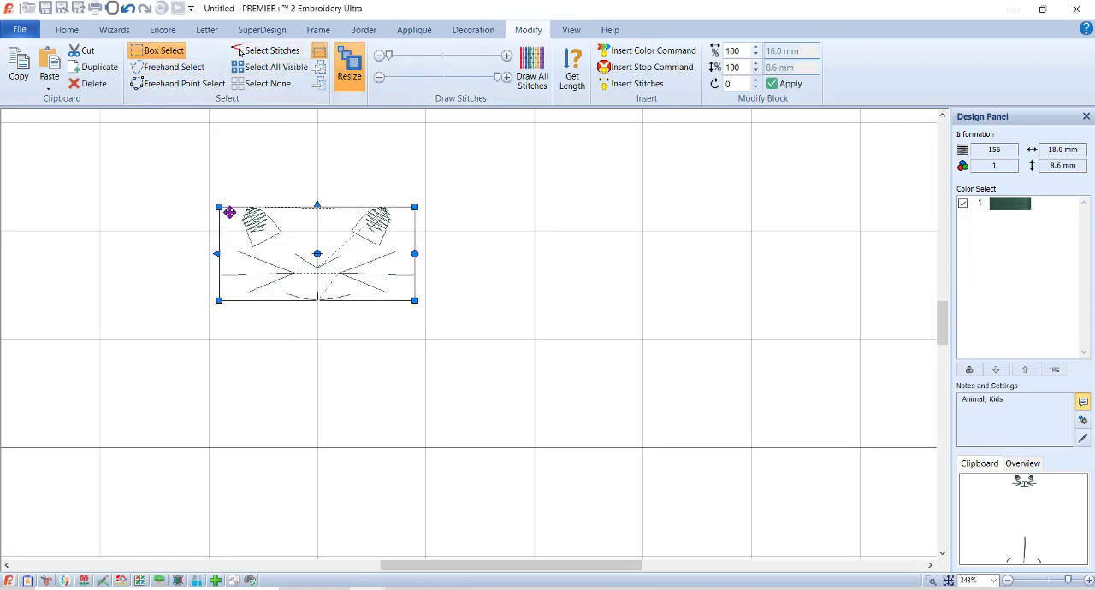
double_click(746, 67)
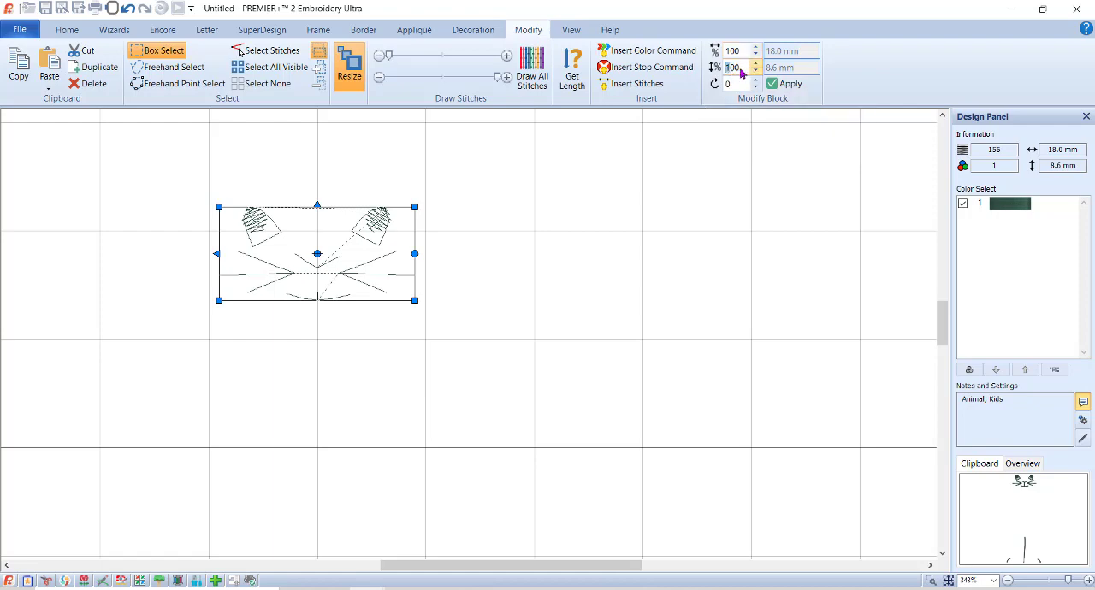
text(465)
click(727, 50)
drag(742, 51, 713, 49)
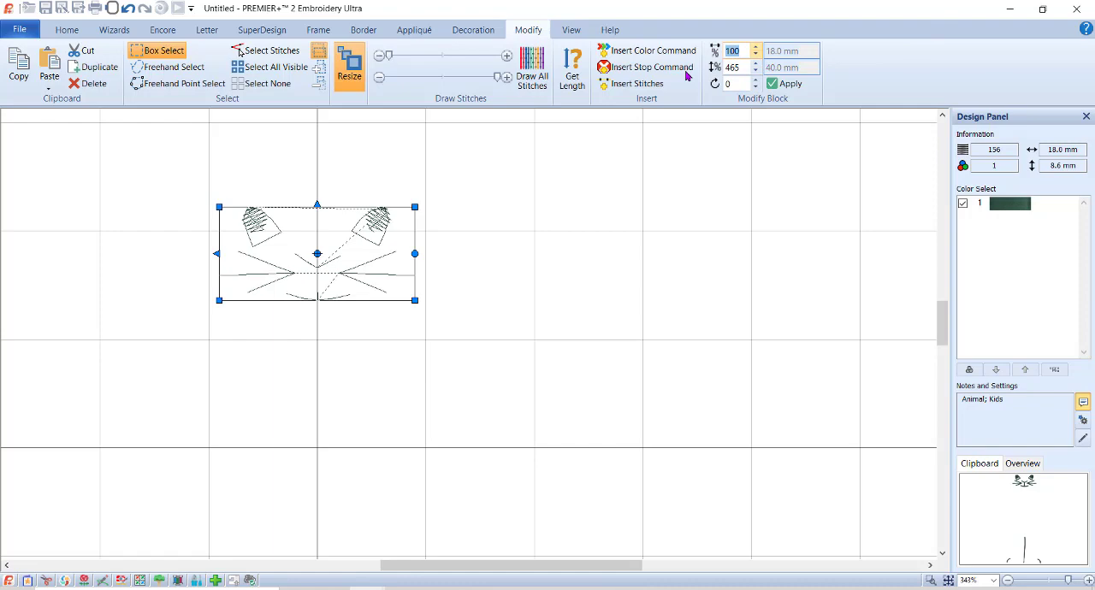
text(333)
click(779, 88)
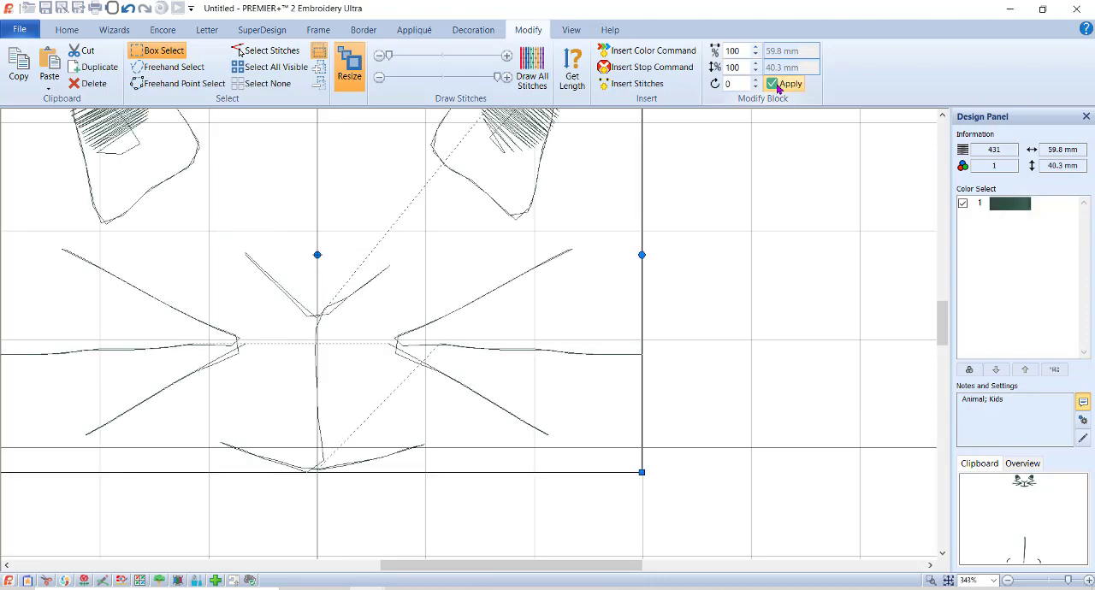
mouse_move(944, 323)
mouse_down()
mouse_move(943, 307)
mouse_move(943, 317)
mouse_up()
drag(578, 566, 513, 565)
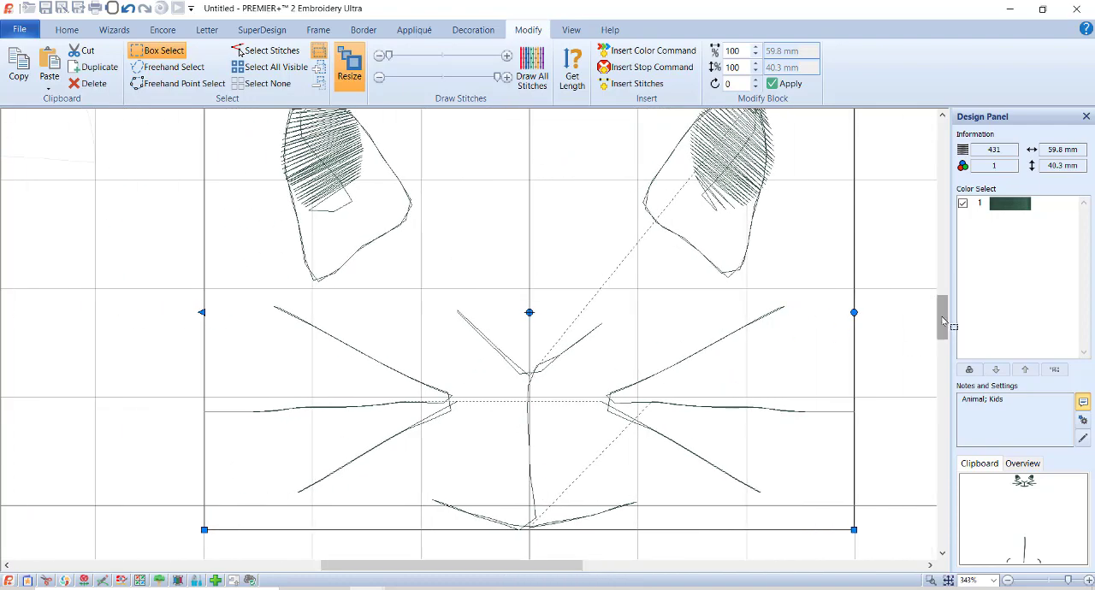
Freehand-select the small stray stitches beneath the left eye's filled pupil and delete them.
scroll(794, 319, up, 1)
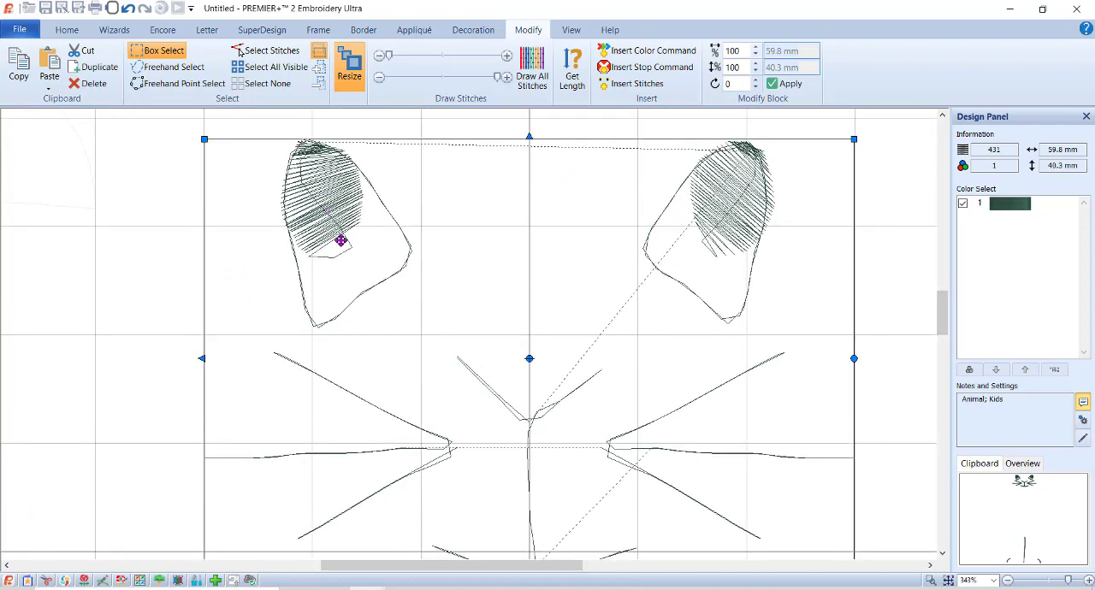
click(170, 68)
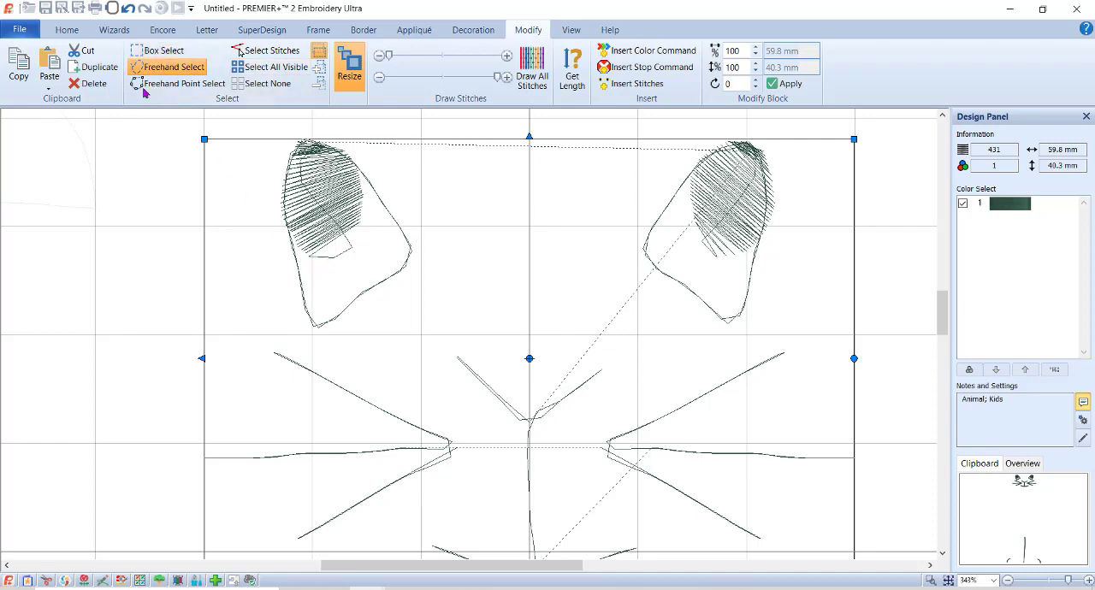
click(52, 224)
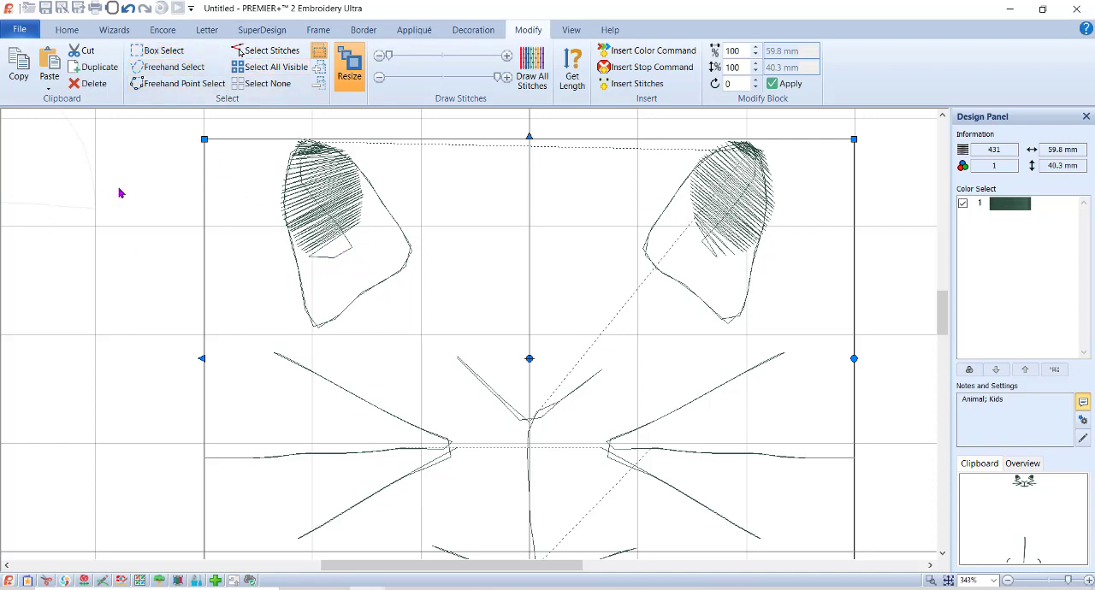
click(171, 66)
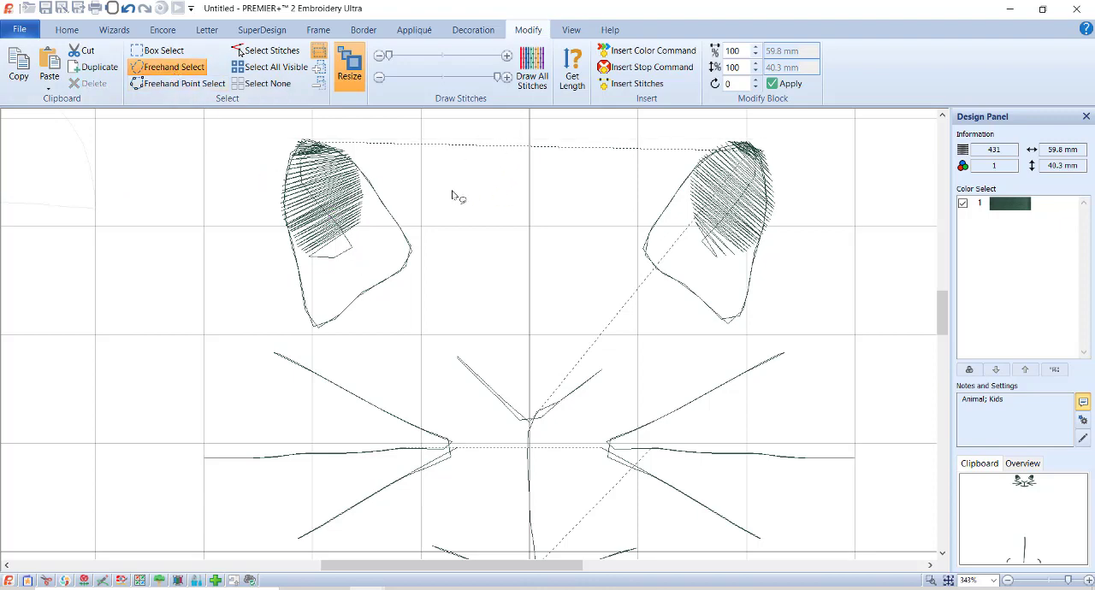
mouse_move(358, 241)
mouse_down()
mouse_move(305, 265)
mouse_move(325, 277)
mouse_move(352, 267)
mouse_move(360, 242)
mouse_up()
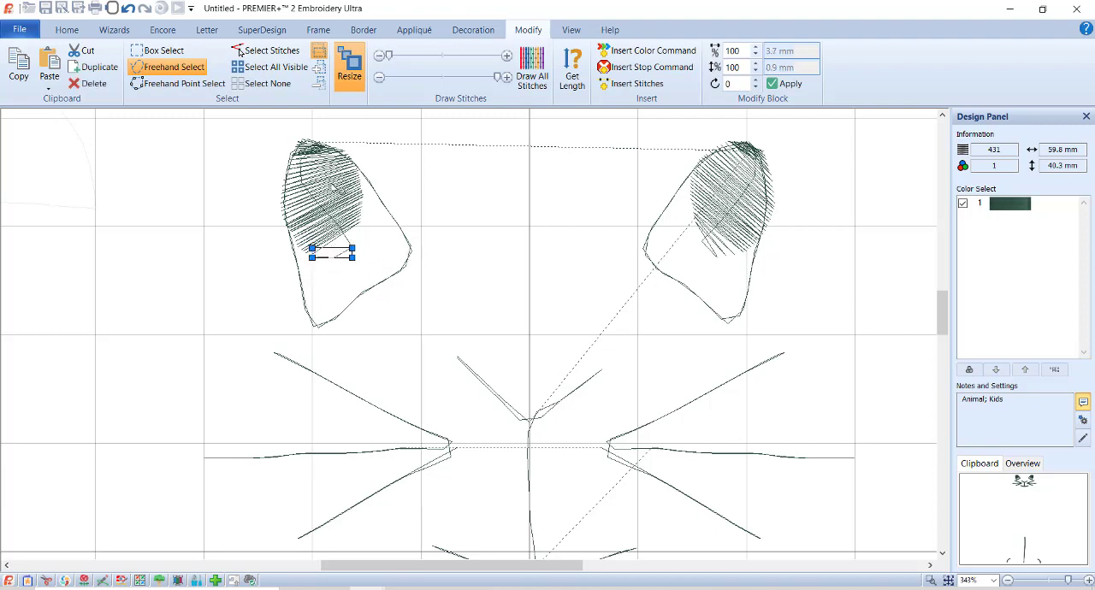
key(Delete)
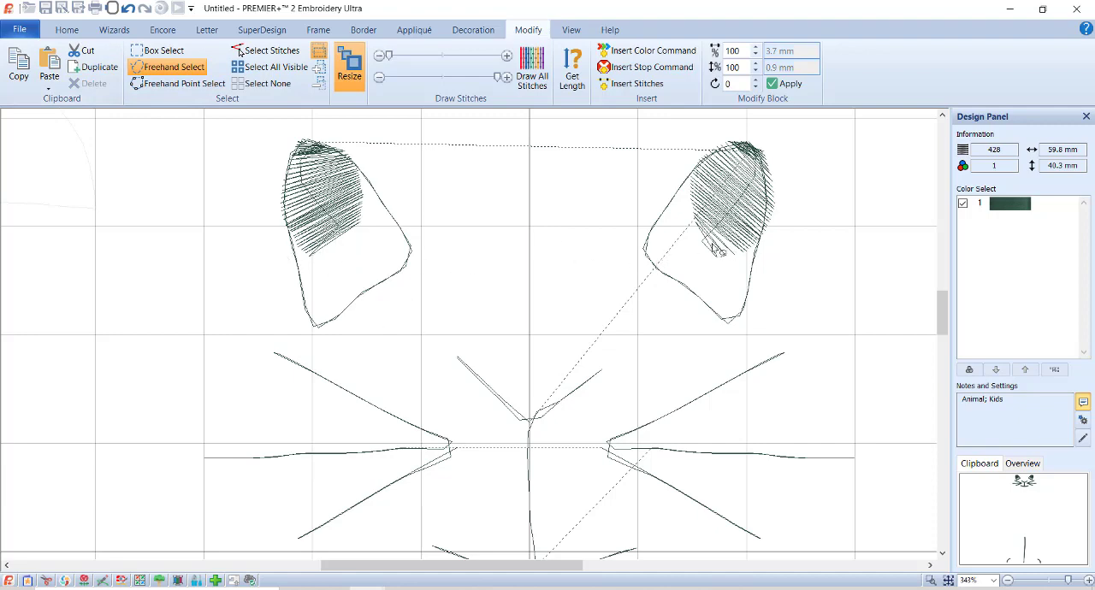
Move the stray stitch points beneath the right eye's pupil up to the fill's lower edge.
click(265, 51)
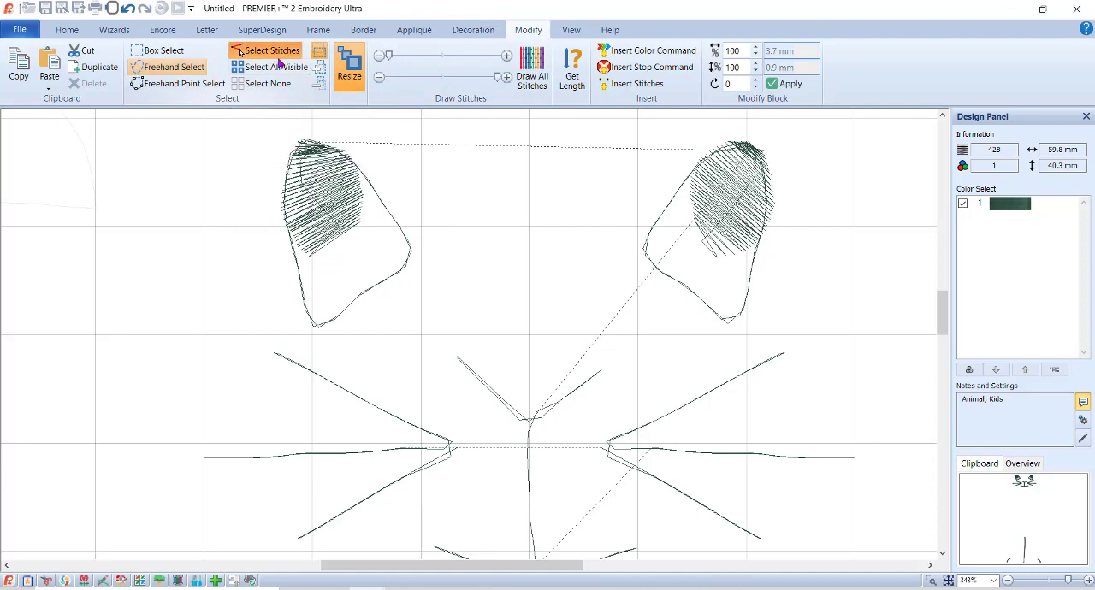
click(733, 256)
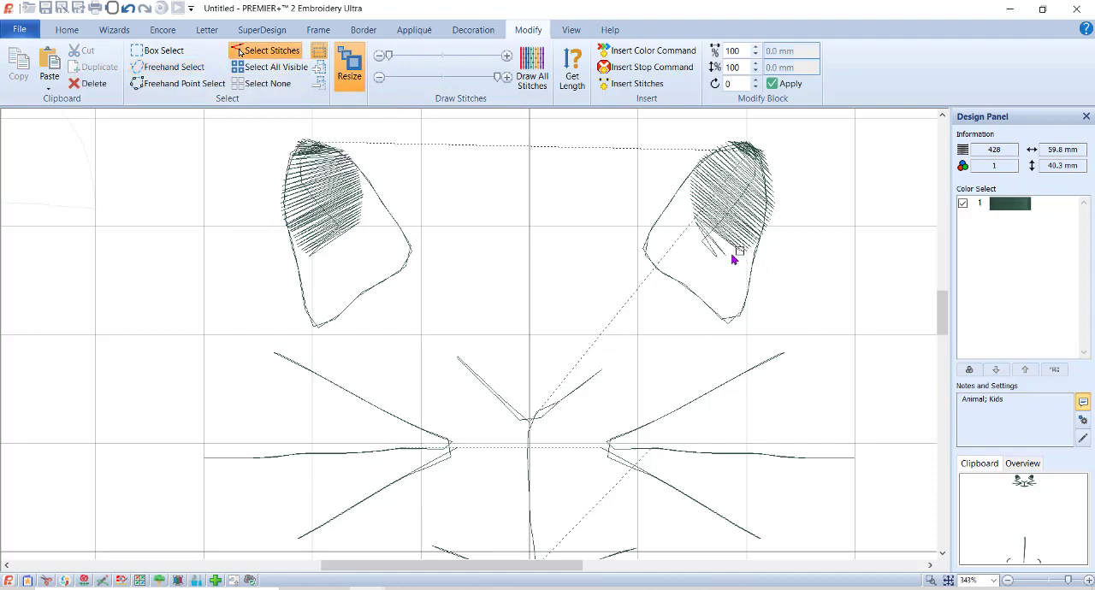
click(725, 257)
drag(724, 257, 729, 248)
click(717, 258)
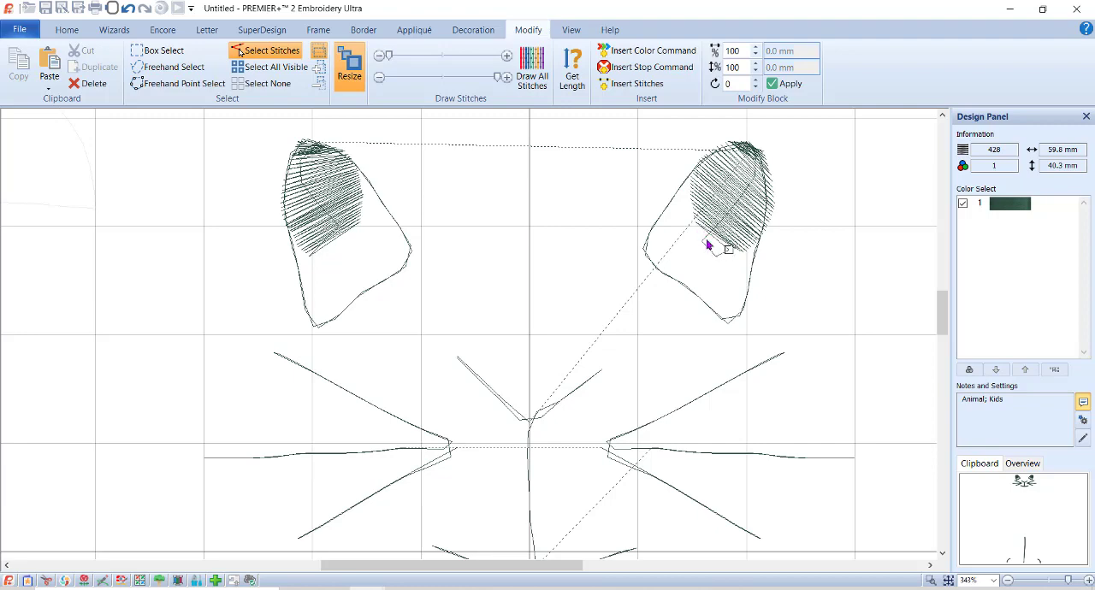
click(702, 242)
mouse_move(702, 241)
mouse_down()
mouse_move(713, 232)
mouse_move(733, 248)
mouse_up()
Extend the nose's upper-right end point and move the central stitch points to where the nose lines meet.
drag(603, 369, 610, 357)
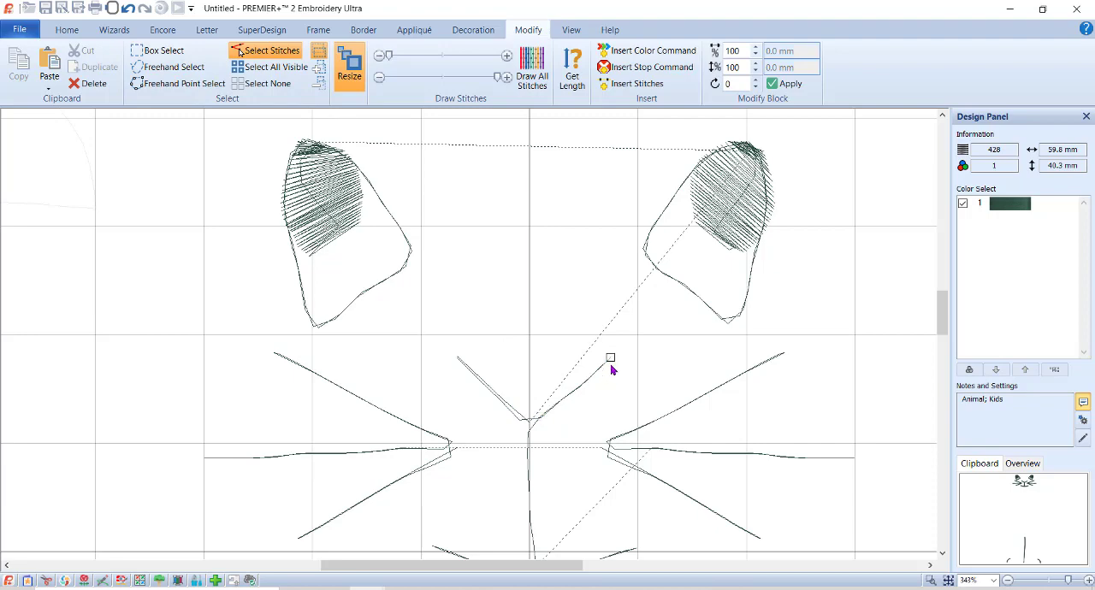
click(524, 424)
drag(530, 432, 528, 427)
Move the inner stitch points of the left and right whiskers so each set meets neatly at one point.
click(454, 448)
drag(446, 451, 451, 448)
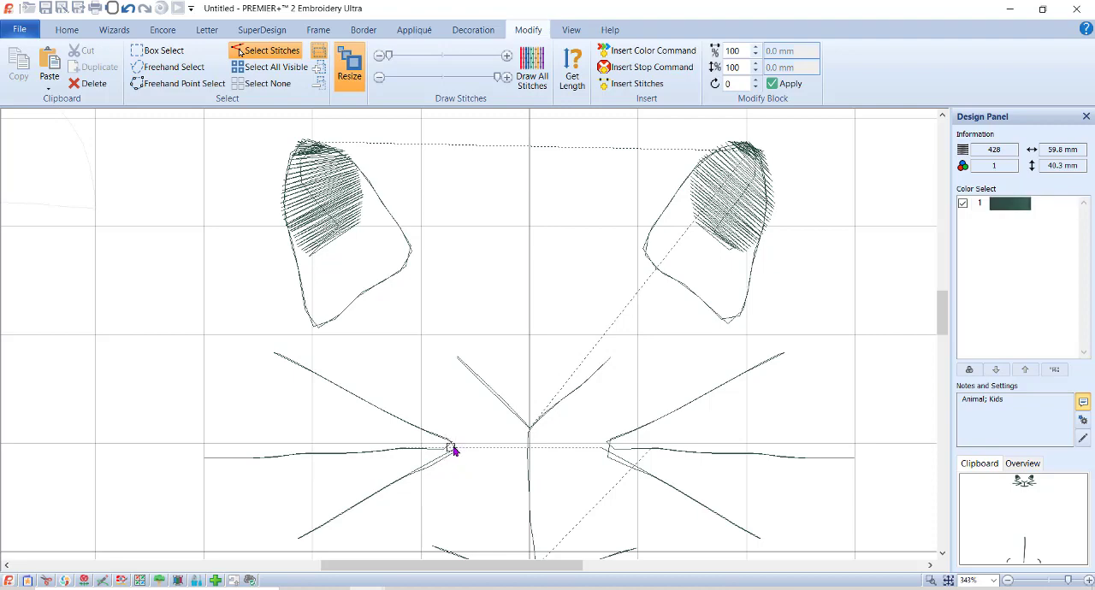
click(606, 443)
click(613, 449)
mouse_move(614, 449)
mouse_down()
mouse_move(604, 462)
mouse_move(607, 453)
mouse_up()
scroll(713, 480, down, 3)
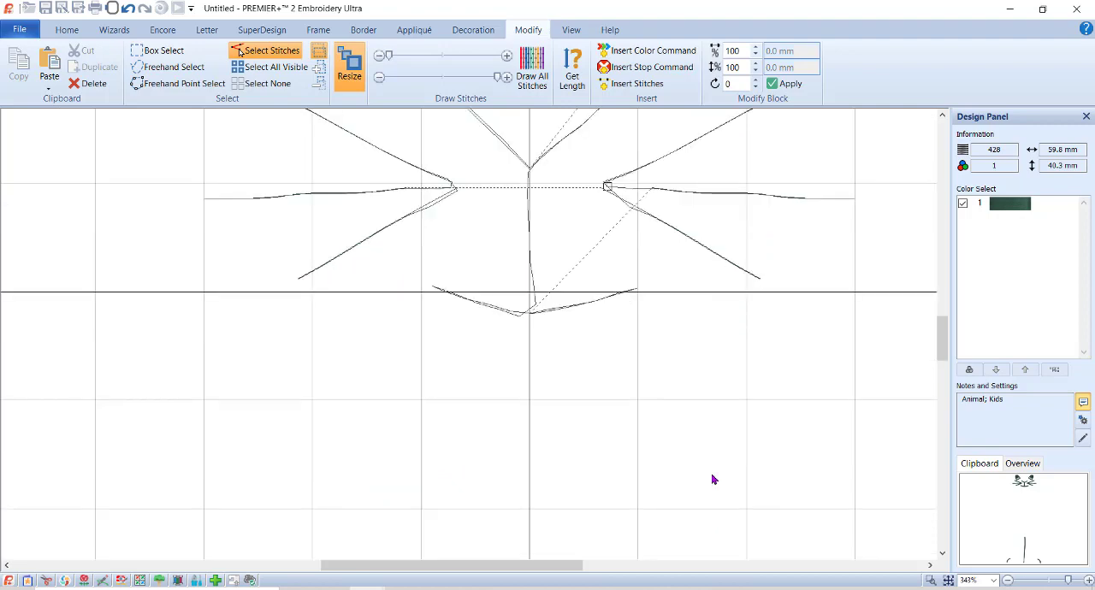
click(630, 209)
click(603, 187)
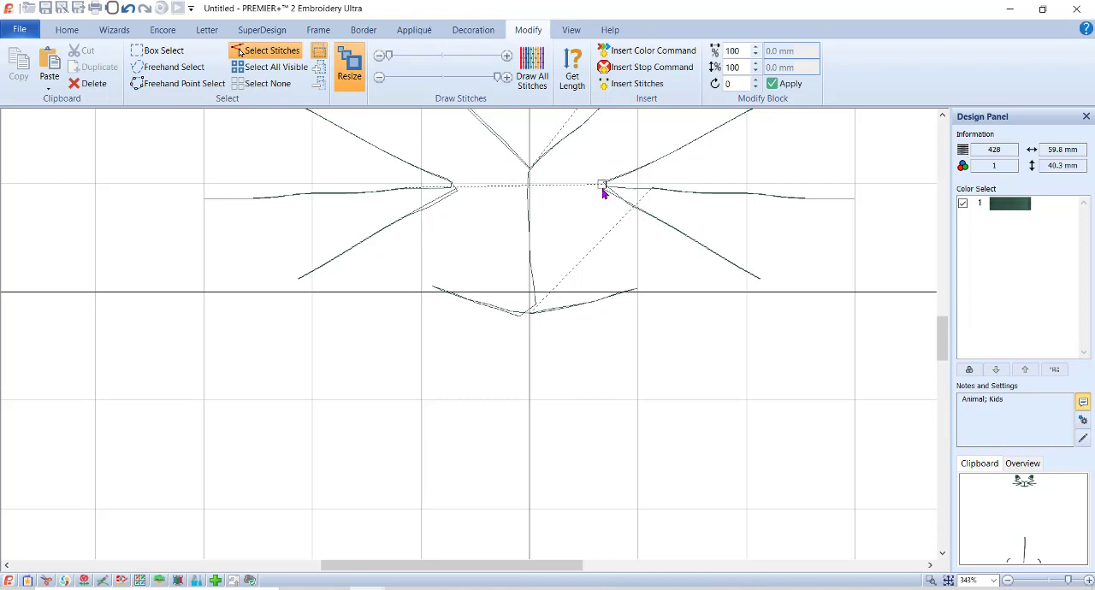
click(454, 190)
drag(454, 190, 454, 186)
Move the stray stitch point at the bottom of the nose line onto the vertical center line above the mouth.
click(539, 309)
mouse_move(539, 312)
mouse_down()
mouse_move(525, 321)
mouse_move(530, 285)
mouse_up()
click(534, 285)
click(635, 363)
click(601, 188)
Cut the cleaned-up face from the design, switch to PREMIER+ 2 Modify and paste it there.
click(68, 31)
scroll(693, 514, up, 5)
scroll(694, 486, down, 5)
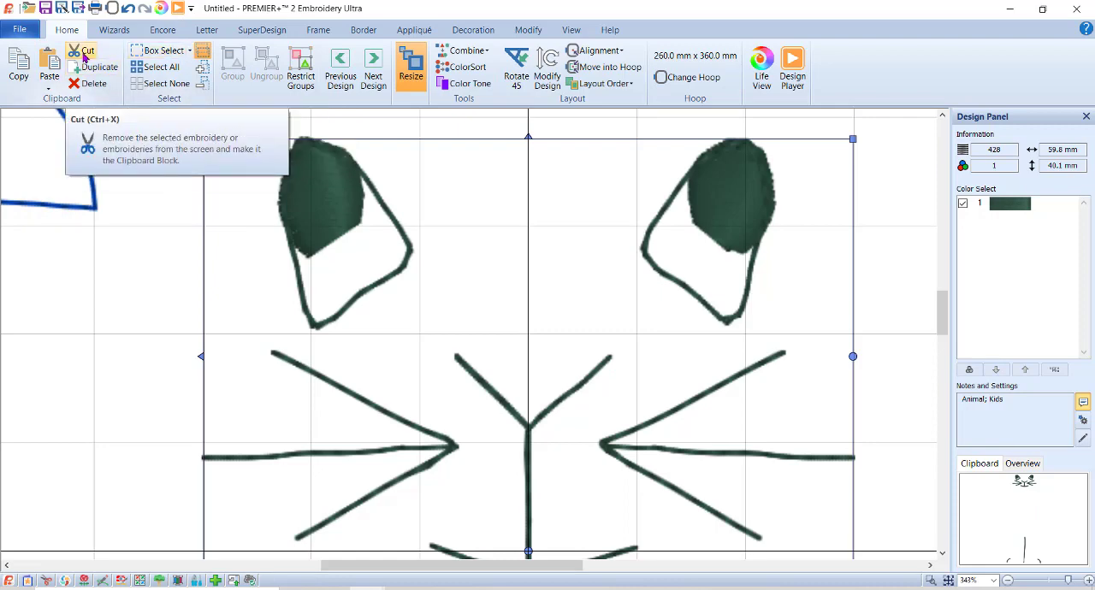
click(84, 53)
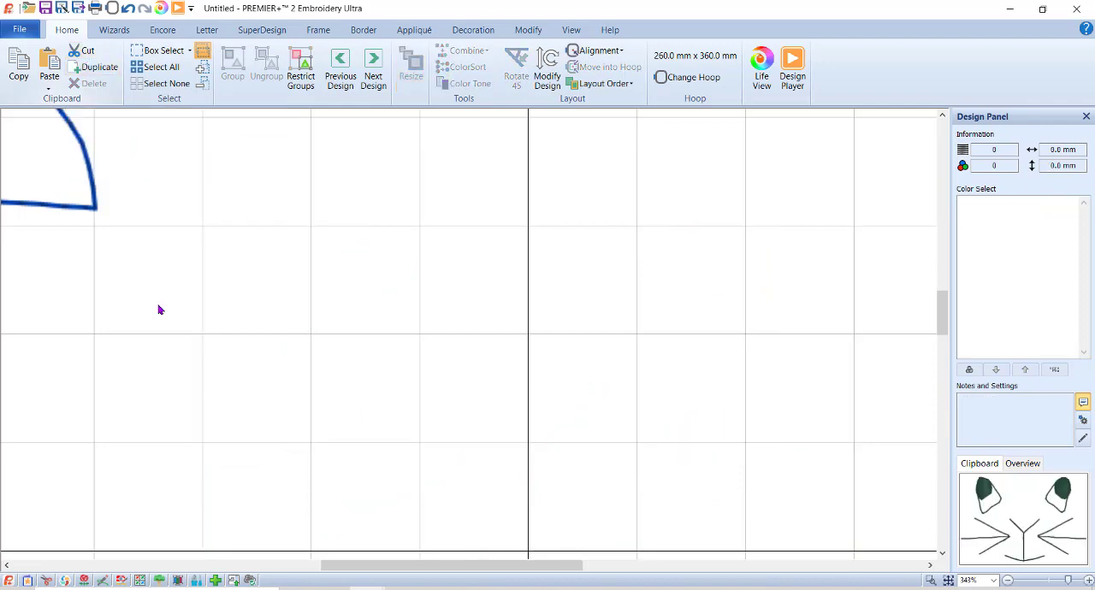
click(47, 584)
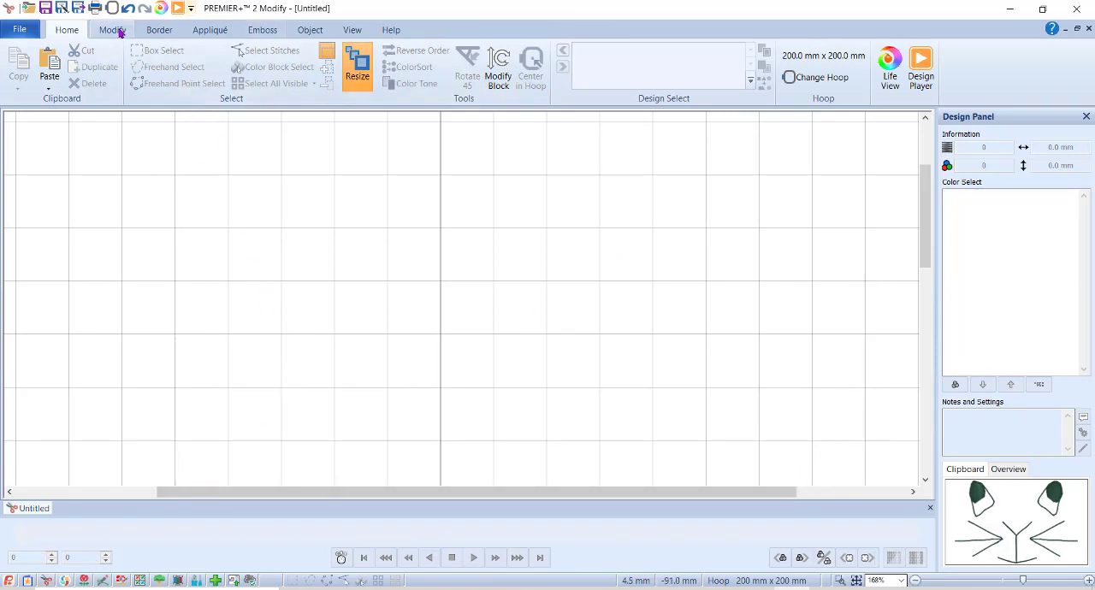
click(53, 68)
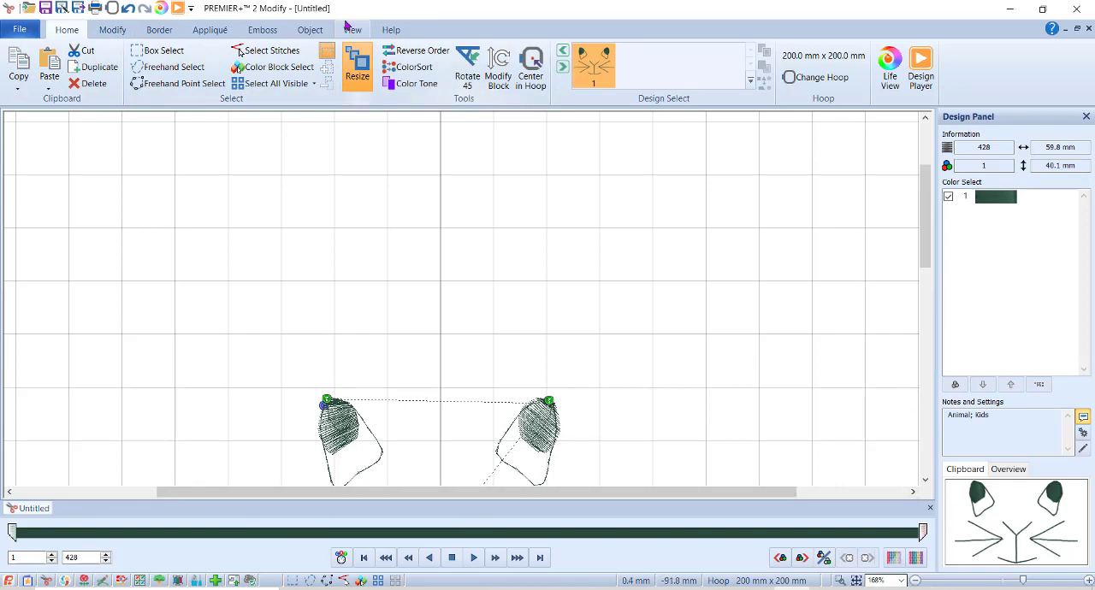
Convert the segments of the nose's right arm from running stitch to triple stitch.
click(856, 580)
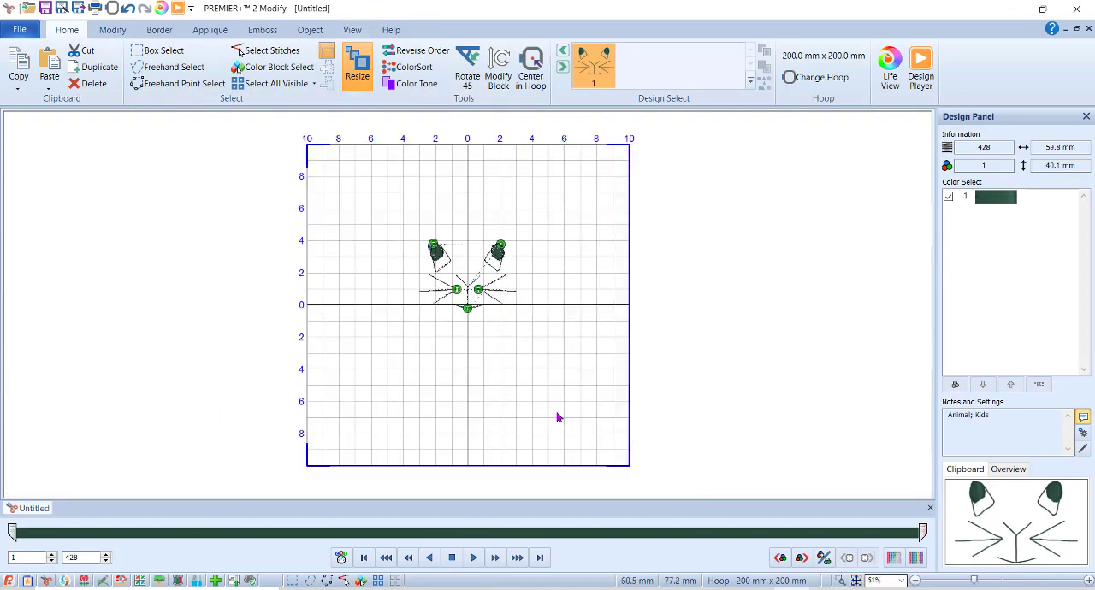
click(841, 580)
drag(372, 219, 592, 359)
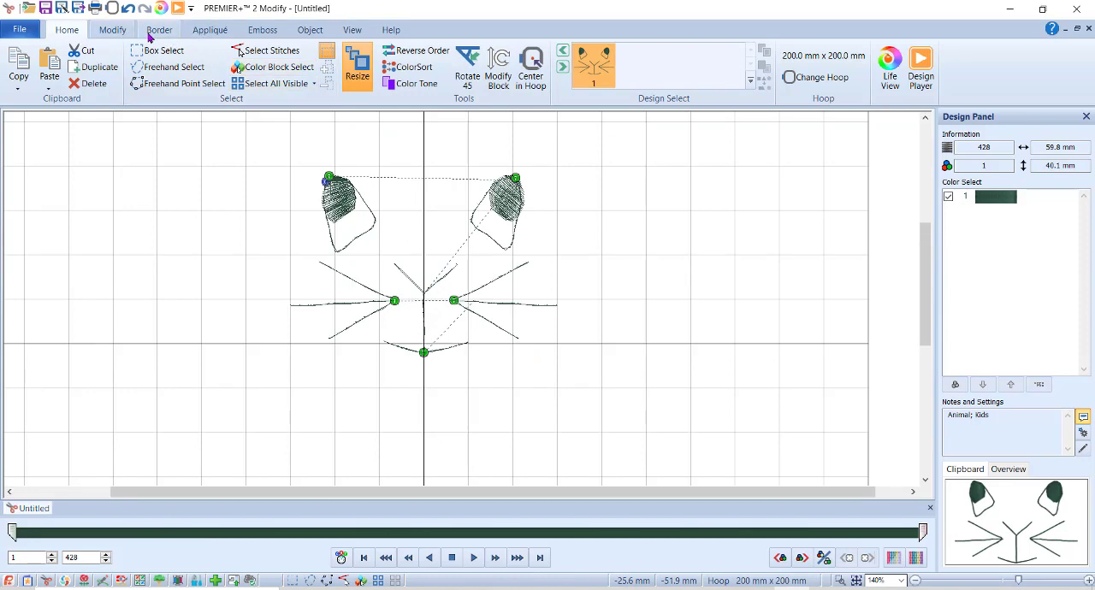
click(309, 33)
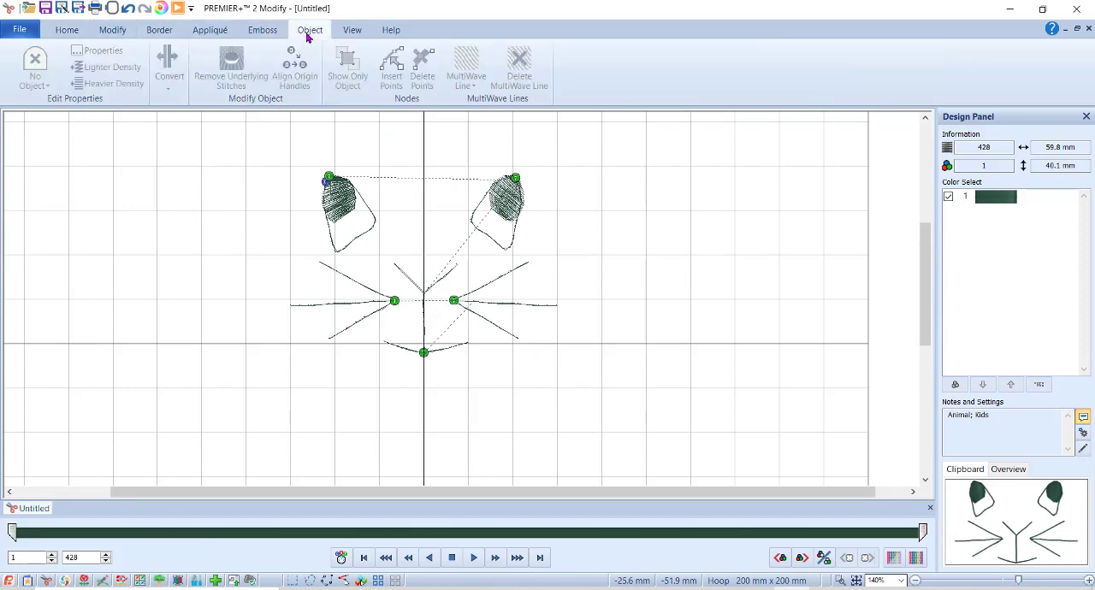
click(445, 284)
right_click(442, 280)
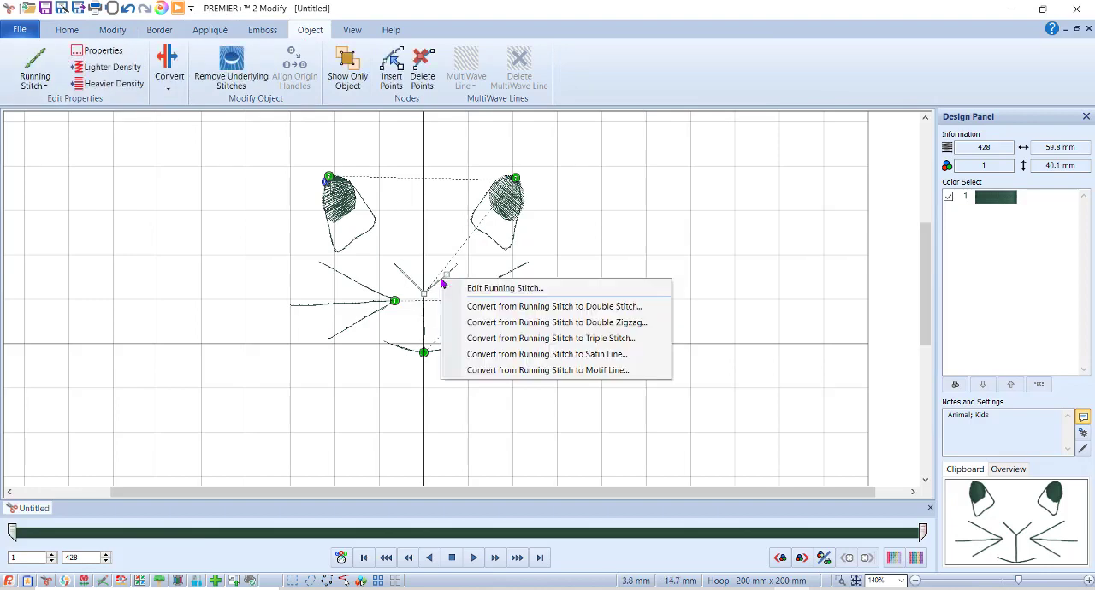
click(501, 338)
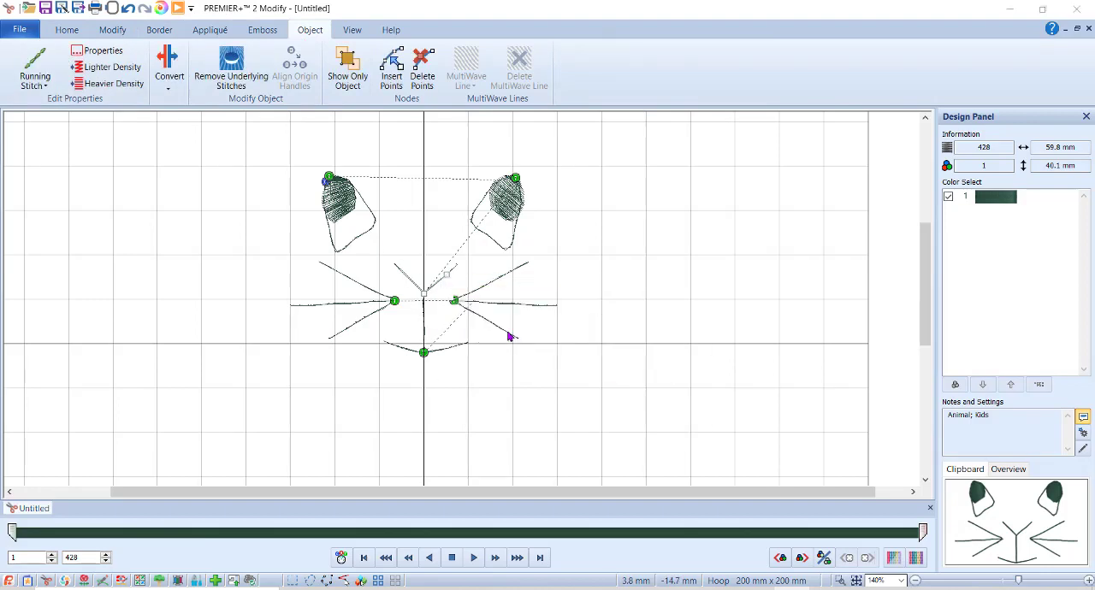
click(551, 413)
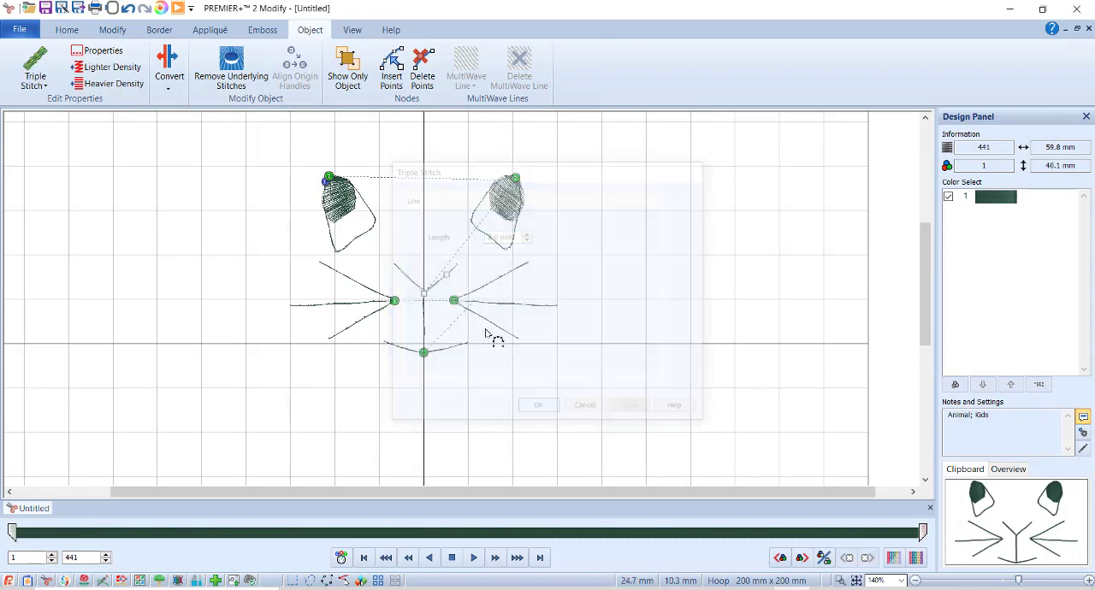
right_click(454, 278)
click(504, 334)
click(536, 411)
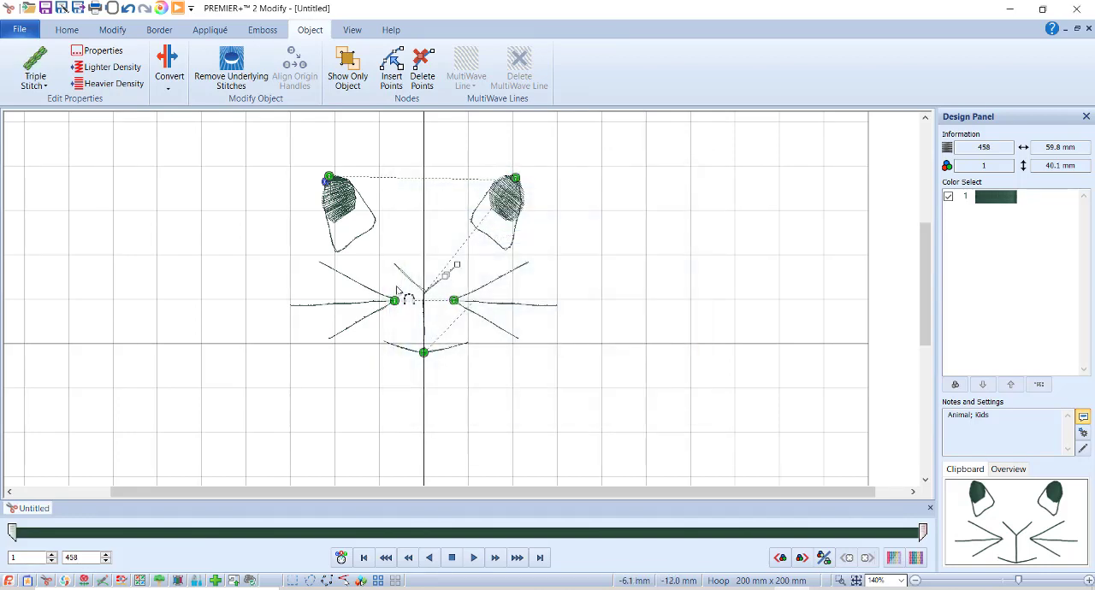
Convert the nose's left arm from running stitch to triple stitch with a 2.0 mm length.
click(399, 269)
right_click(400, 270)
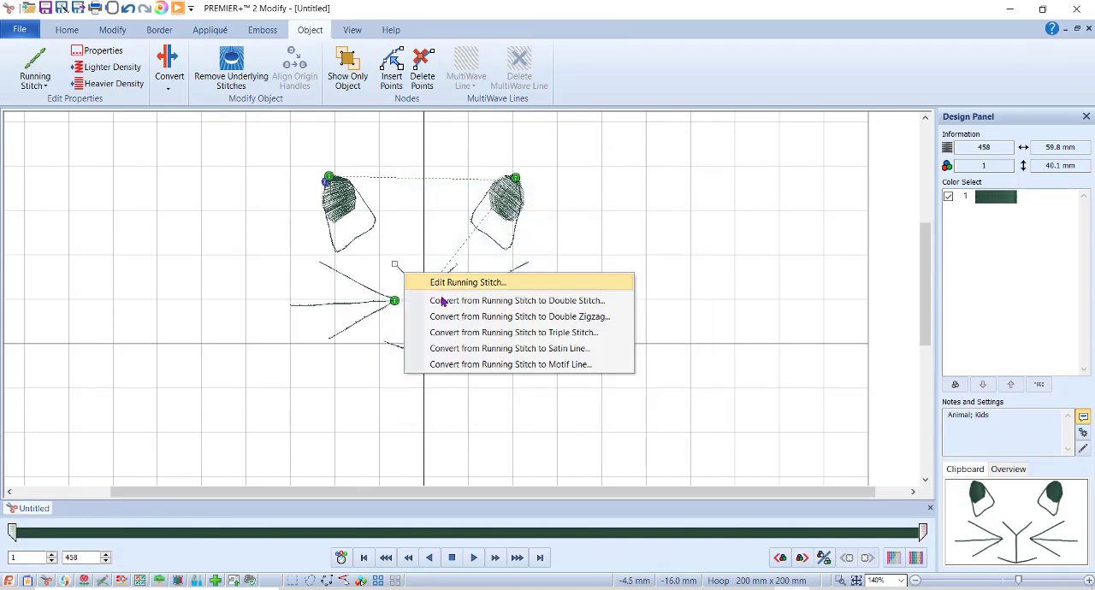
click(486, 335)
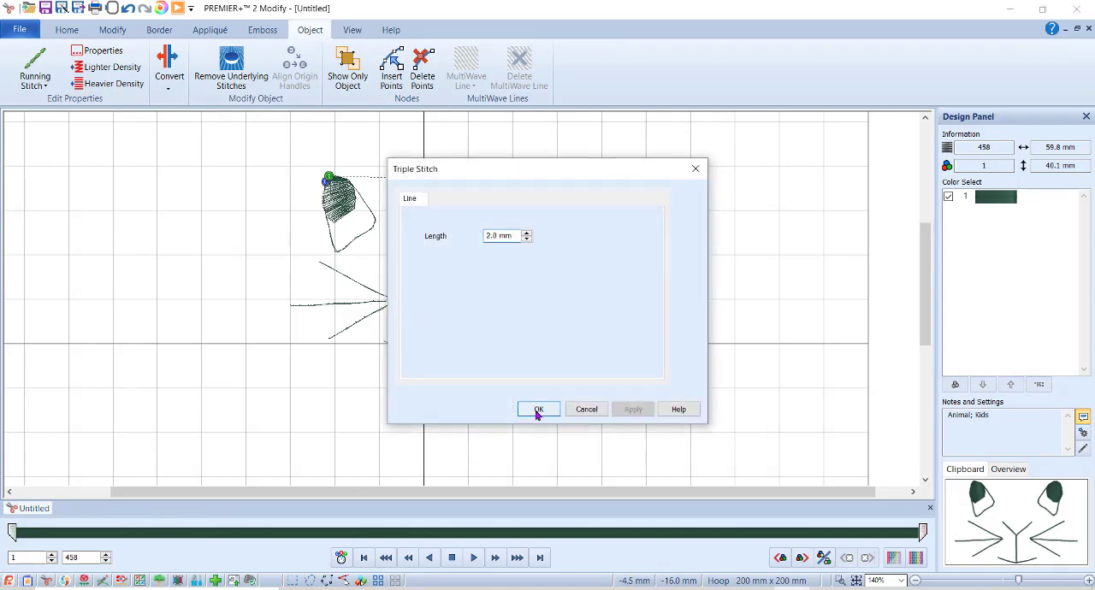
click(538, 410)
click(418, 288)
right_click(418, 287)
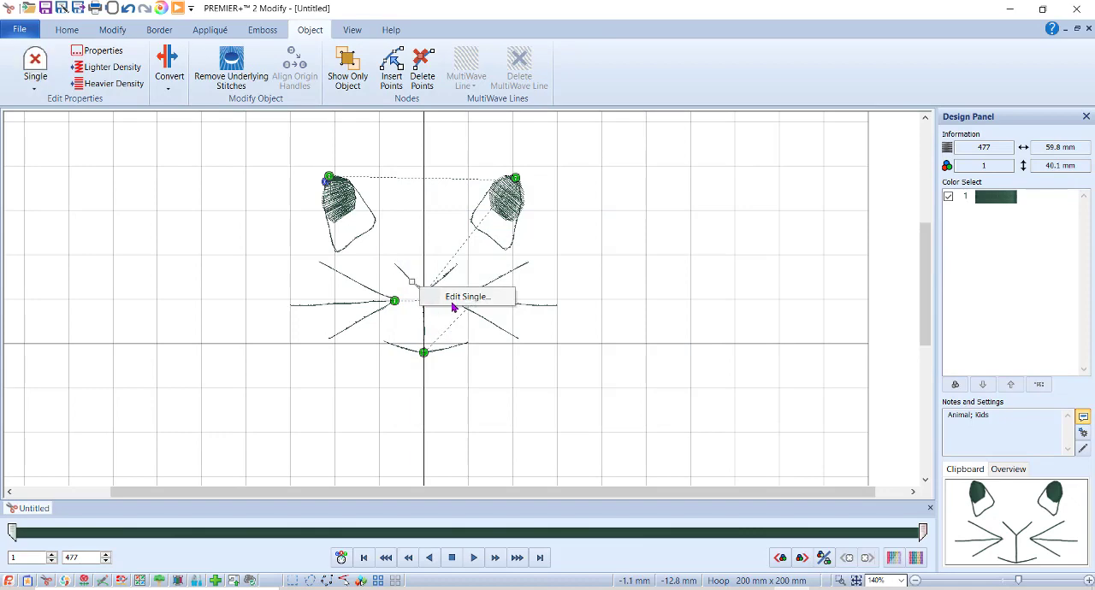
Convert the lower left whisker and the connected running-stitch whisker lines above it to triple stitch with a 2.0 mm length.
click(383, 310)
right_click(361, 321)
click(429, 381)
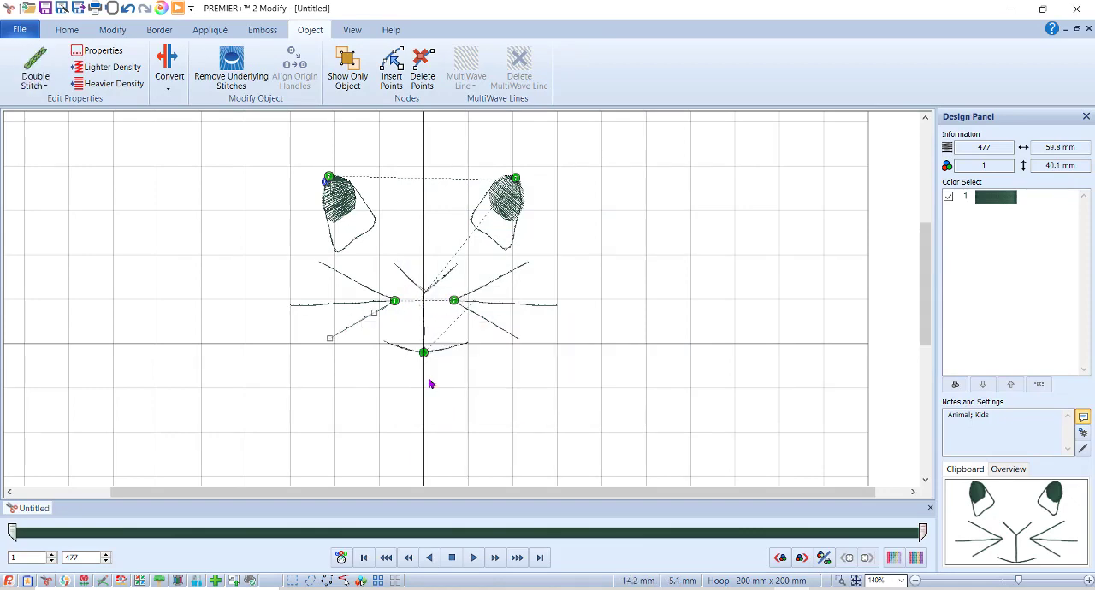
click(538, 410)
click(332, 308)
right_click(332, 306)
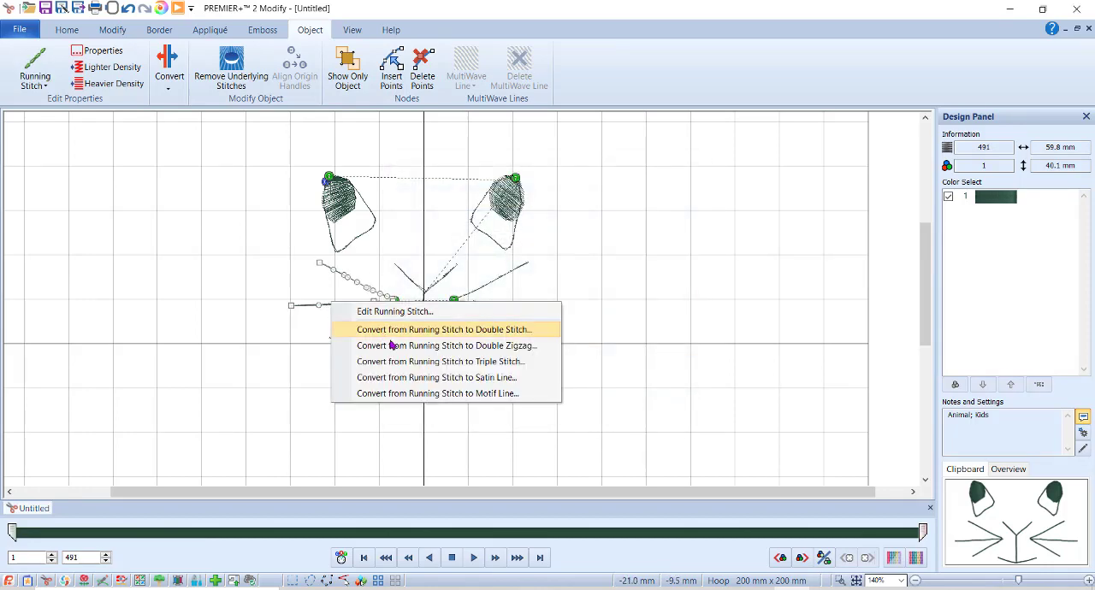
click(406, 368)
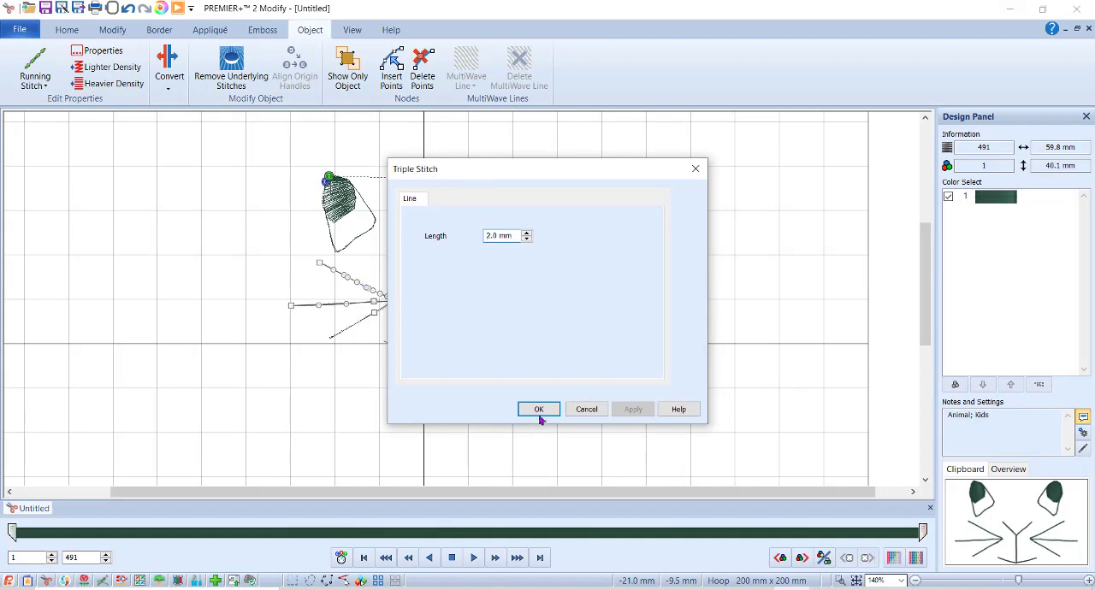
click(540, 410)
Convert the curved mouth line from running stitch to triple stitch.
click(457, 354)
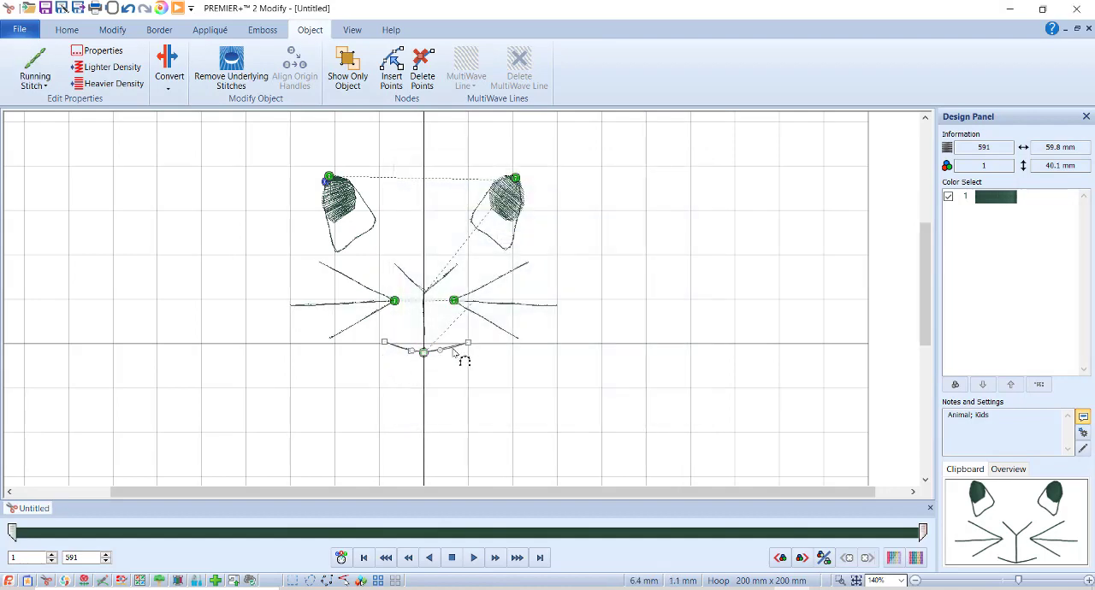
right_click(453, 350)
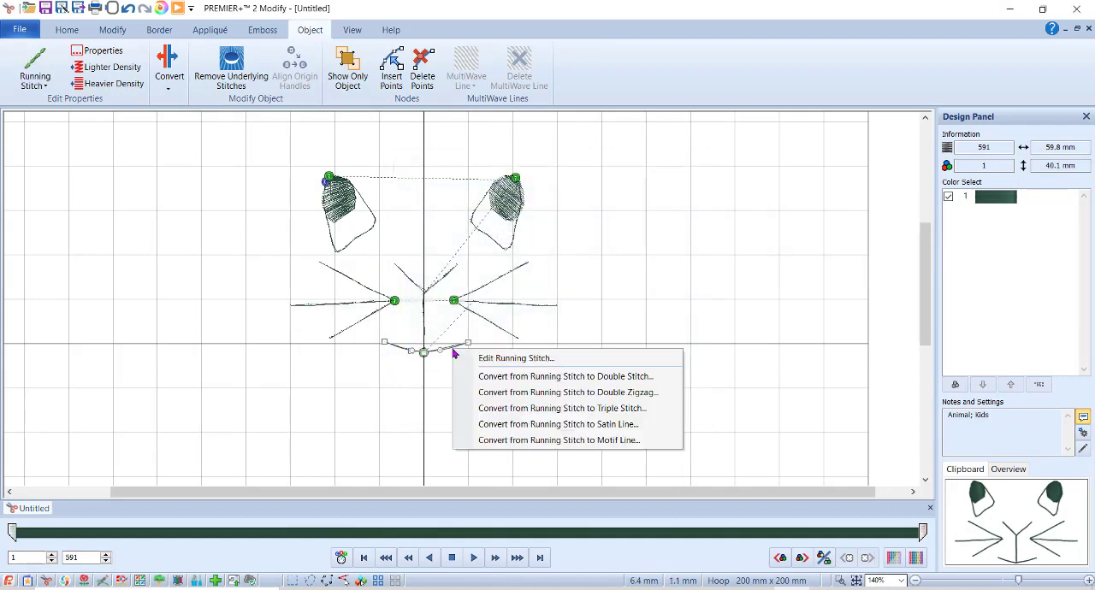
click(516, 409)
click(539, 406)
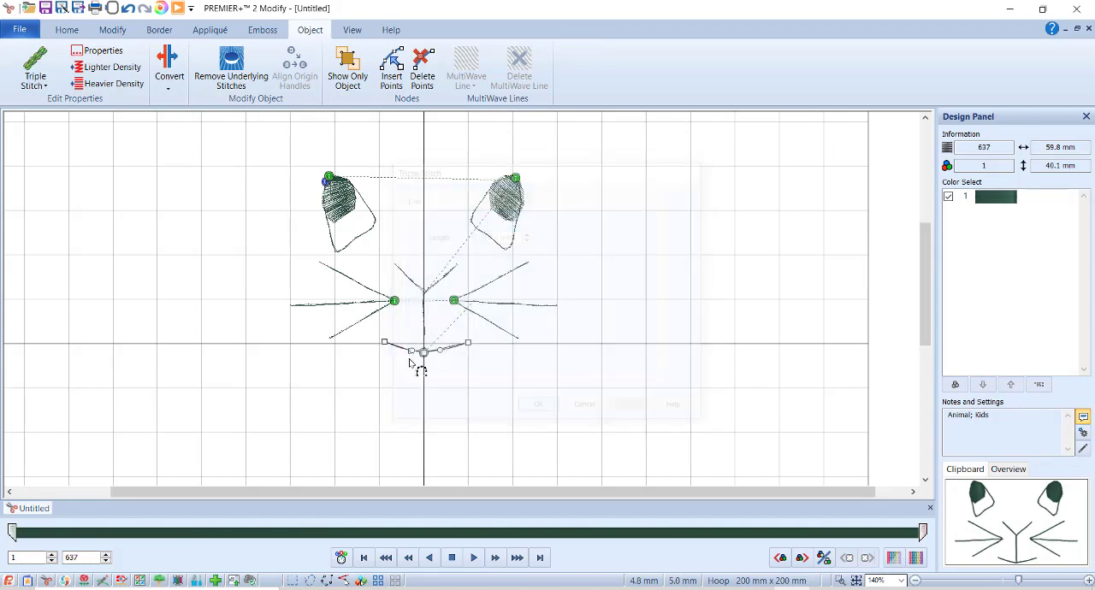
Convert the lower right whisker to triple stitch with a 2.0 mm length, and the connected running-stitch whiskers above it to triple stitch.
click(490, 325)
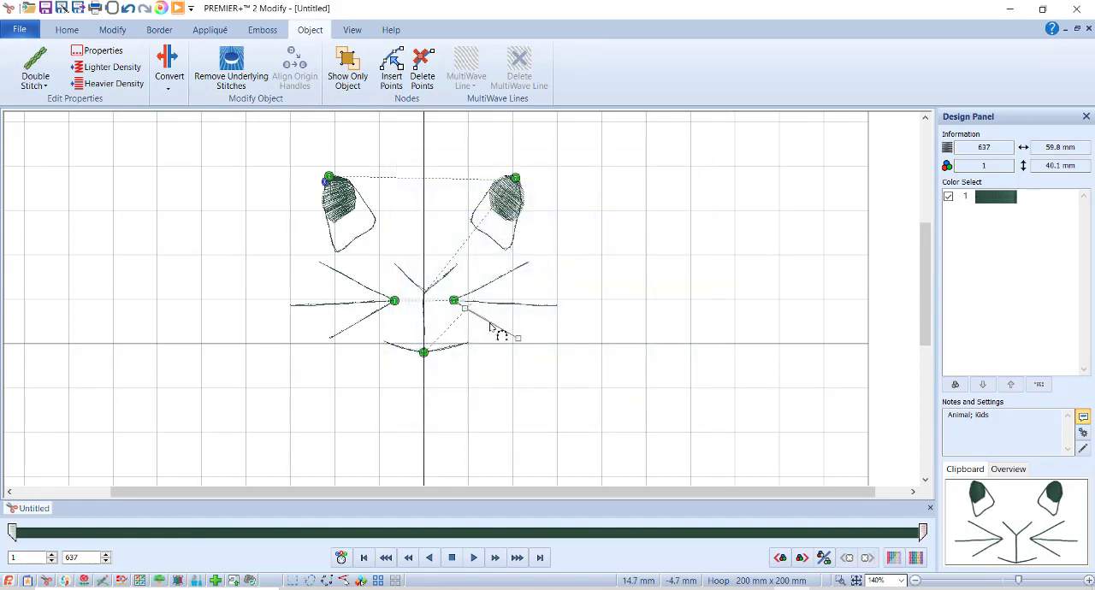
right_click(490, 326)
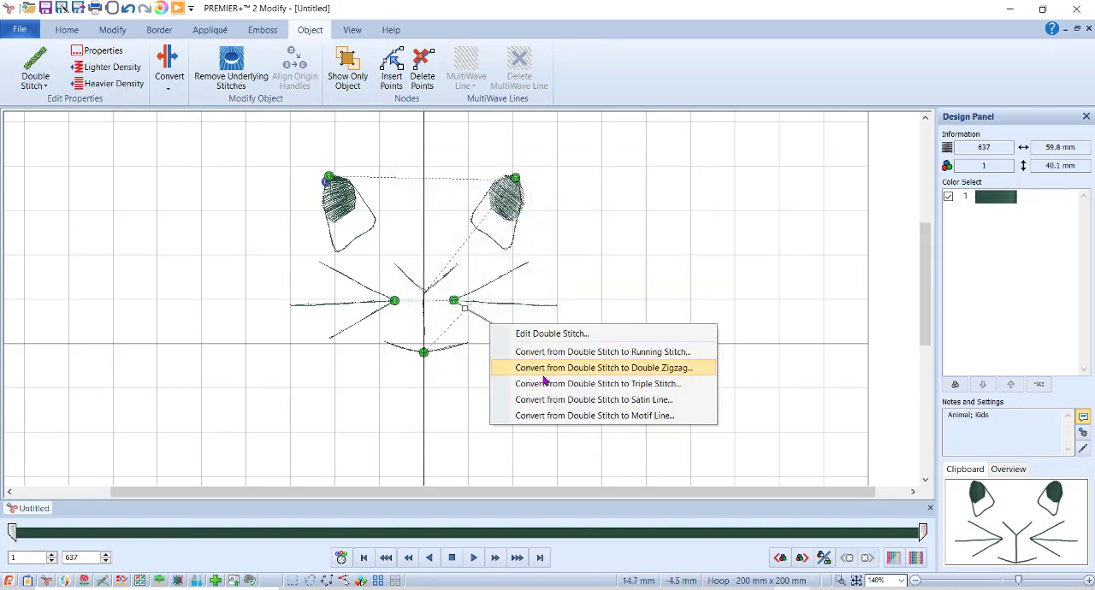
click(555, 384)
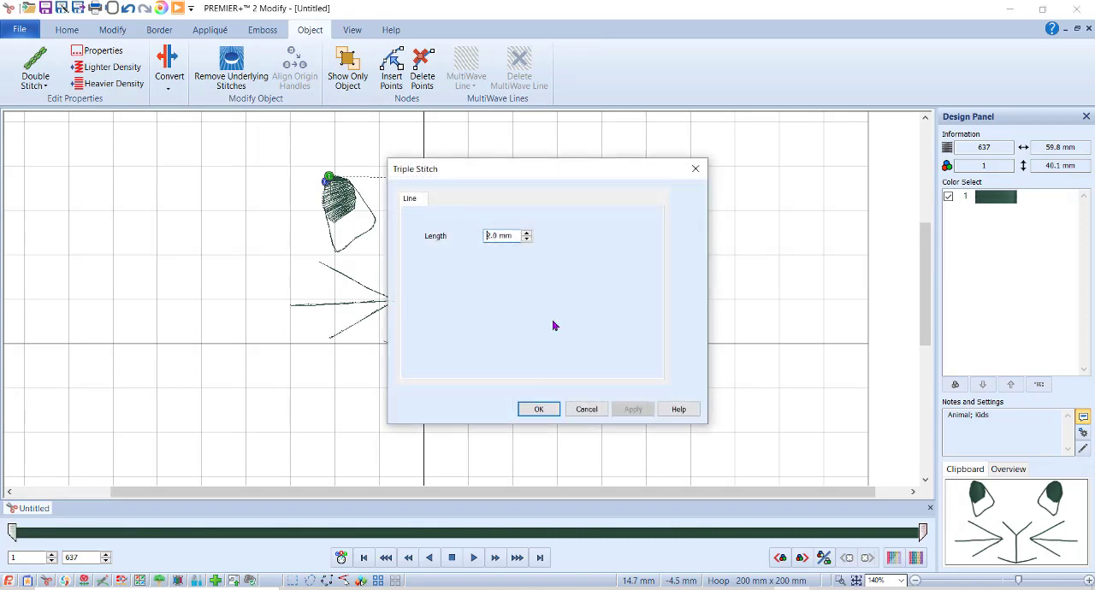
click(551, 410)
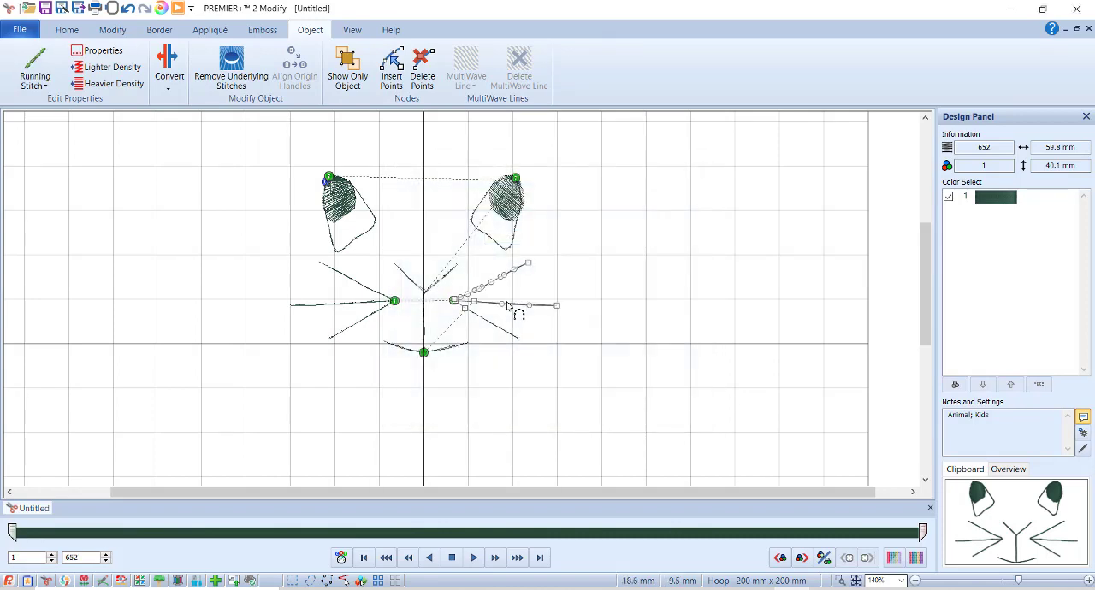
right_click(509, 304)
click(558, 362)
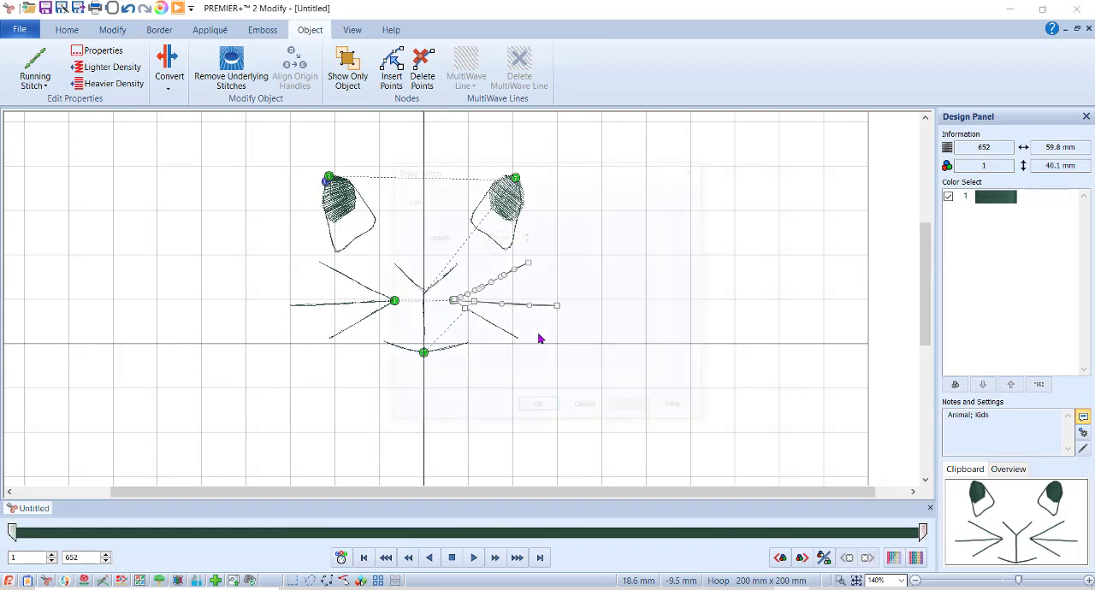
click(541, 410)
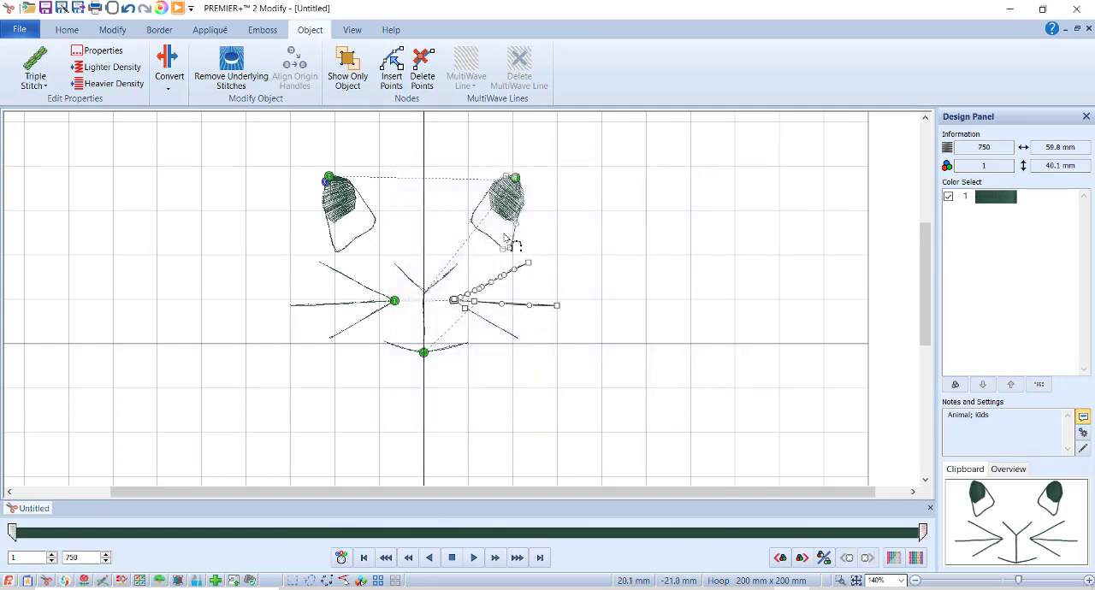
Select all visible stitches of the bunny face and cut them to the clipboard.
click(67, 30)
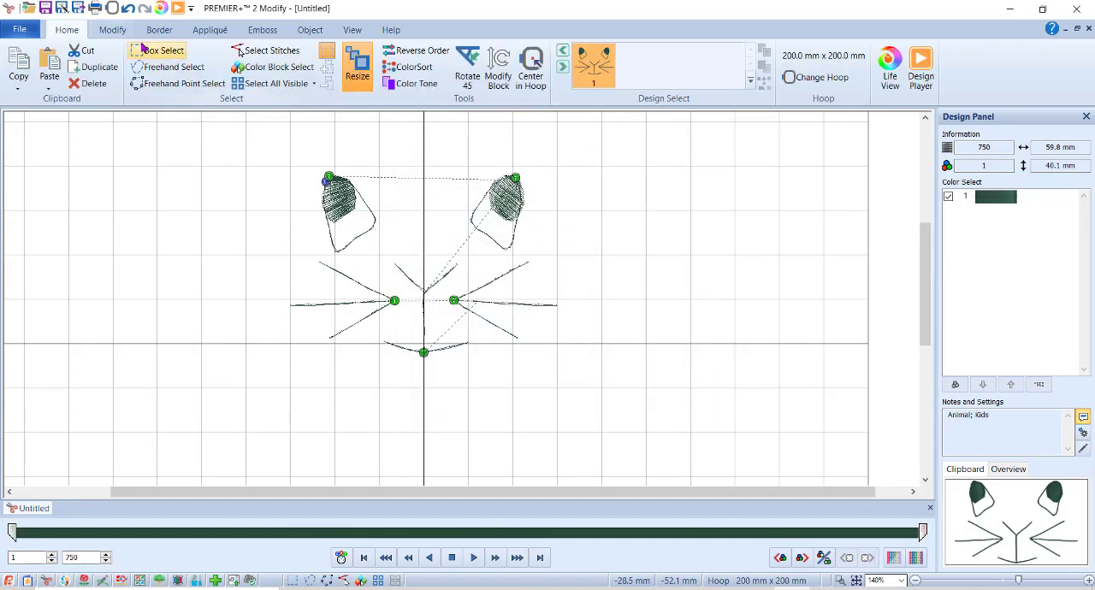
click(272, 83)
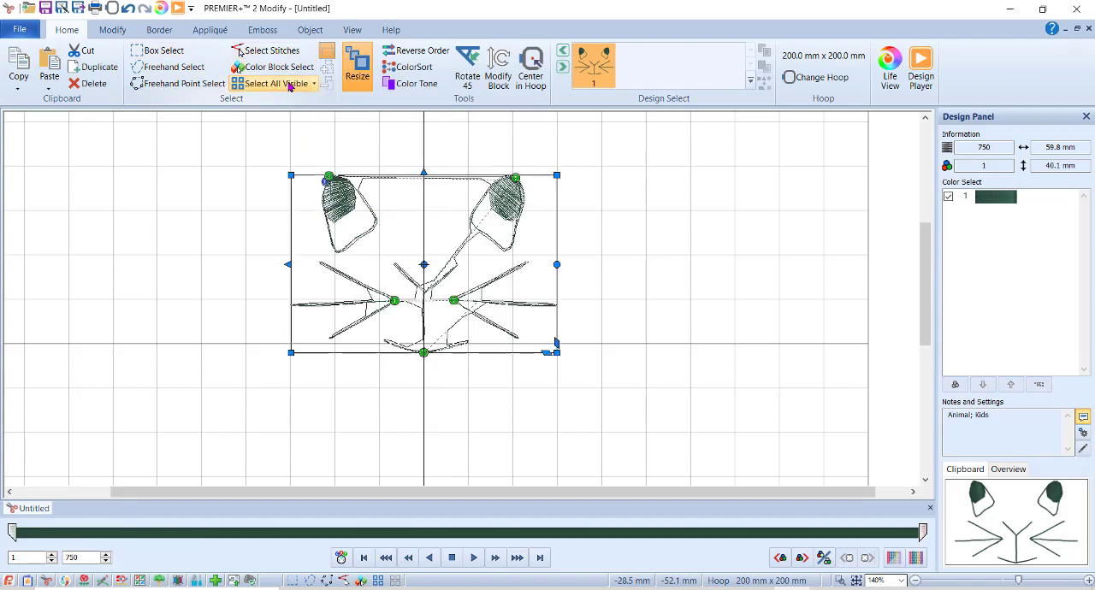
click(86, 52)
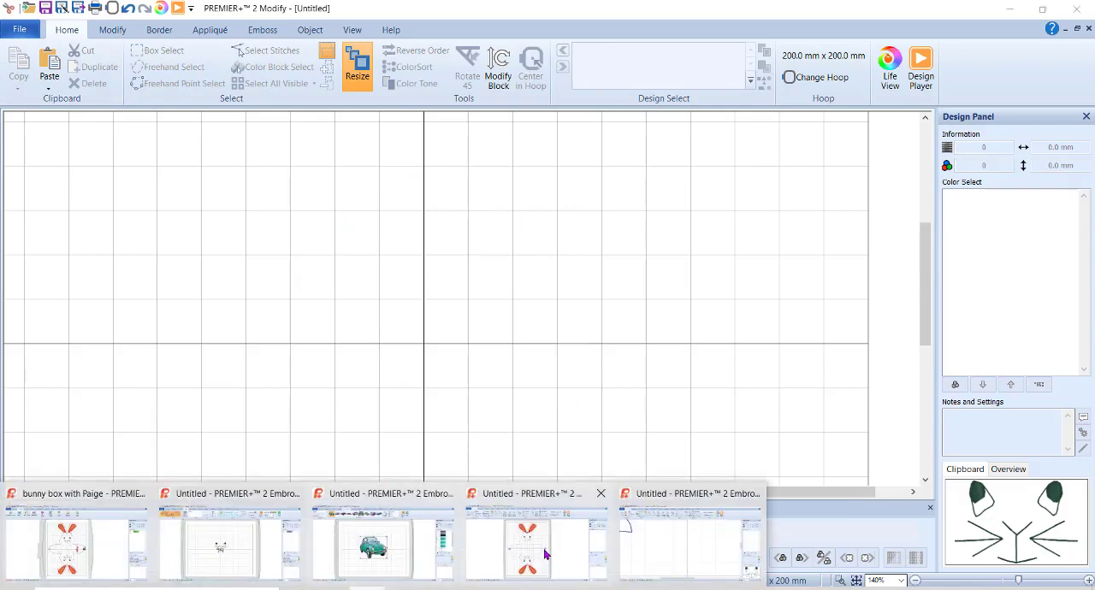
Switch to the Embroidery Ultra window with the bunny outline, paste the face and centre it in the upper bunny's head.
click(648, 555)
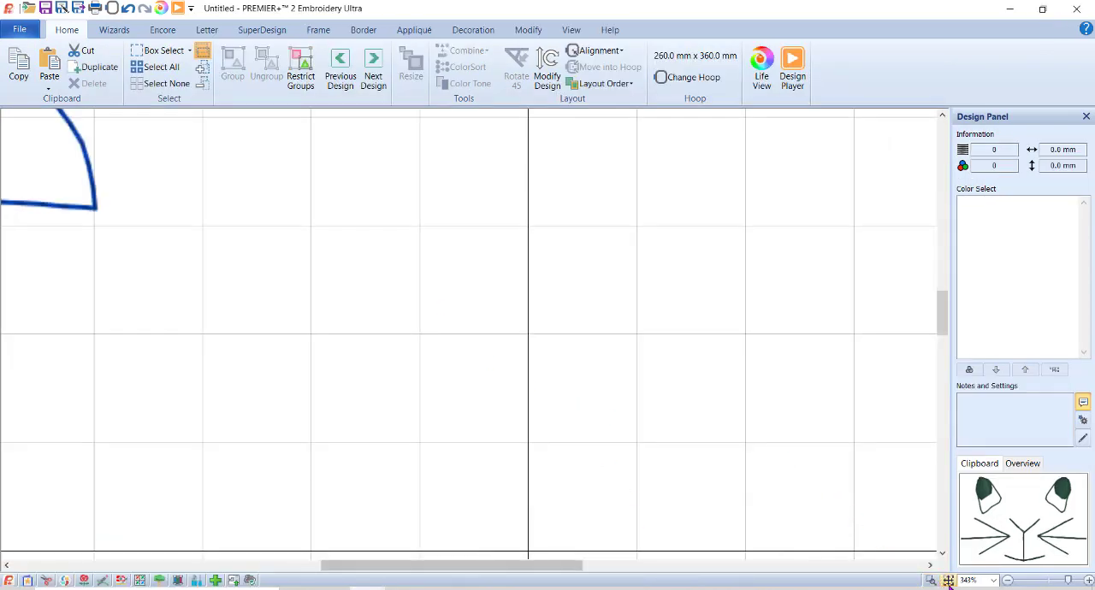
click(948, 580)
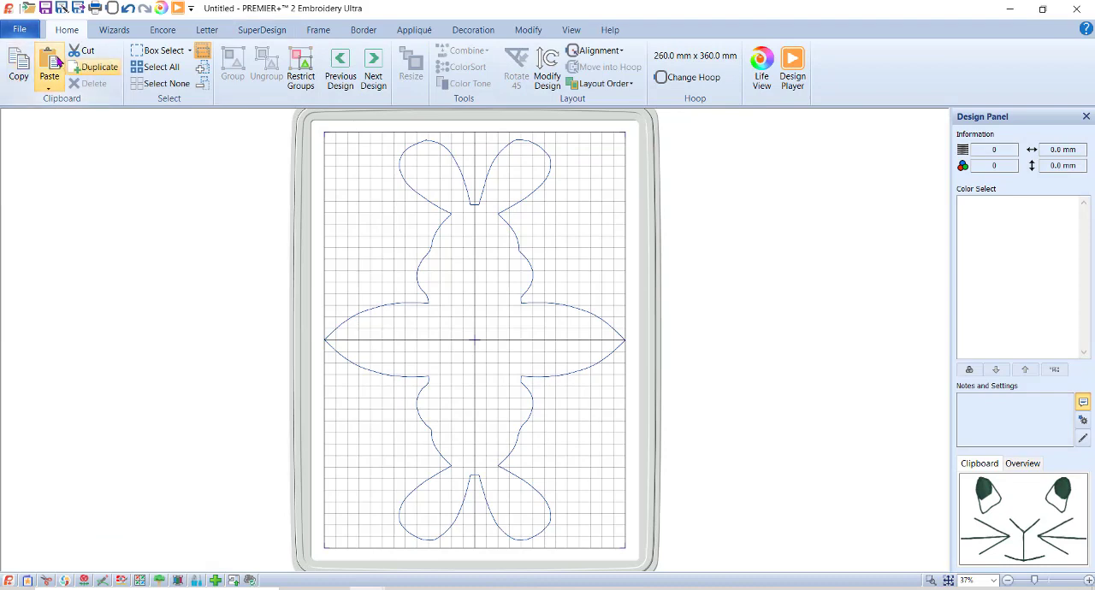
click(51, 62)
drag(496, 315, 497, 261)
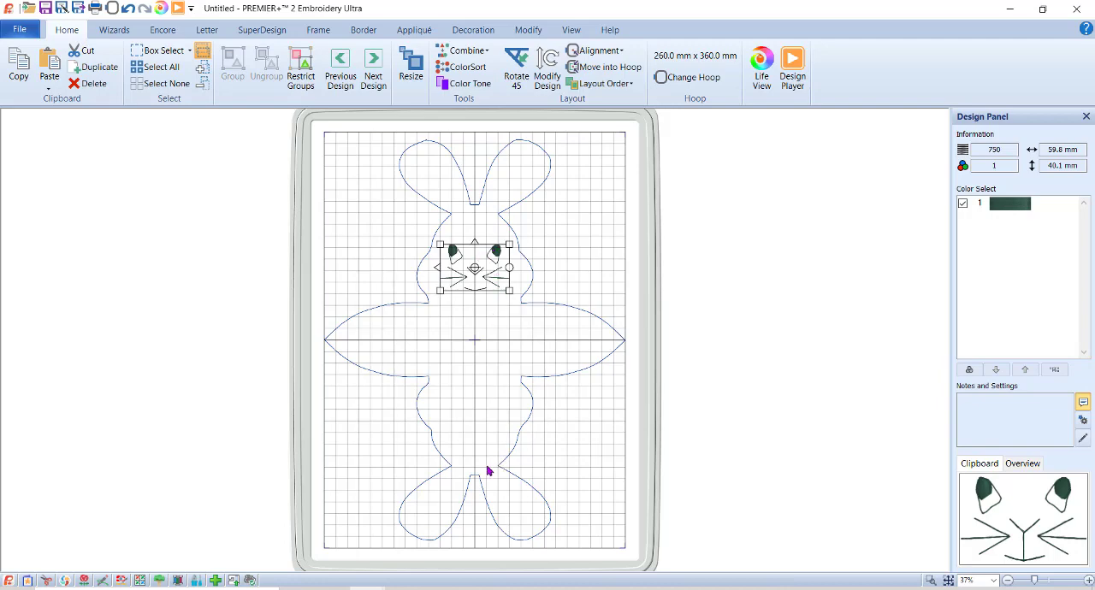
Duplicate the face, place the copy in the lower bunny's head and flip it vertically.
click(94, 68)
drag(491, 260, 481, 398)
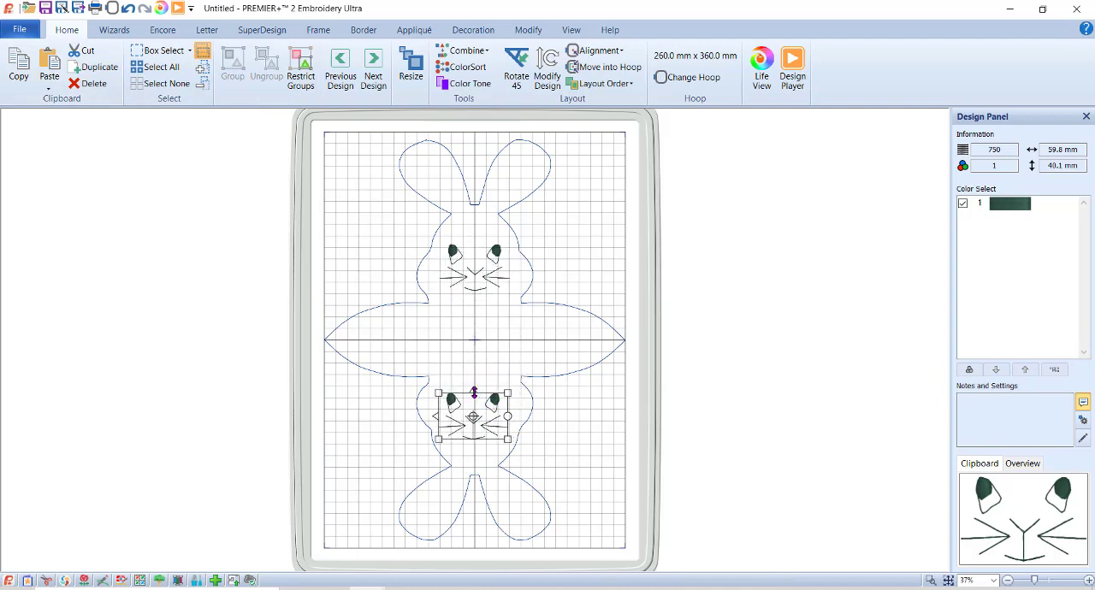
click(473, 391)
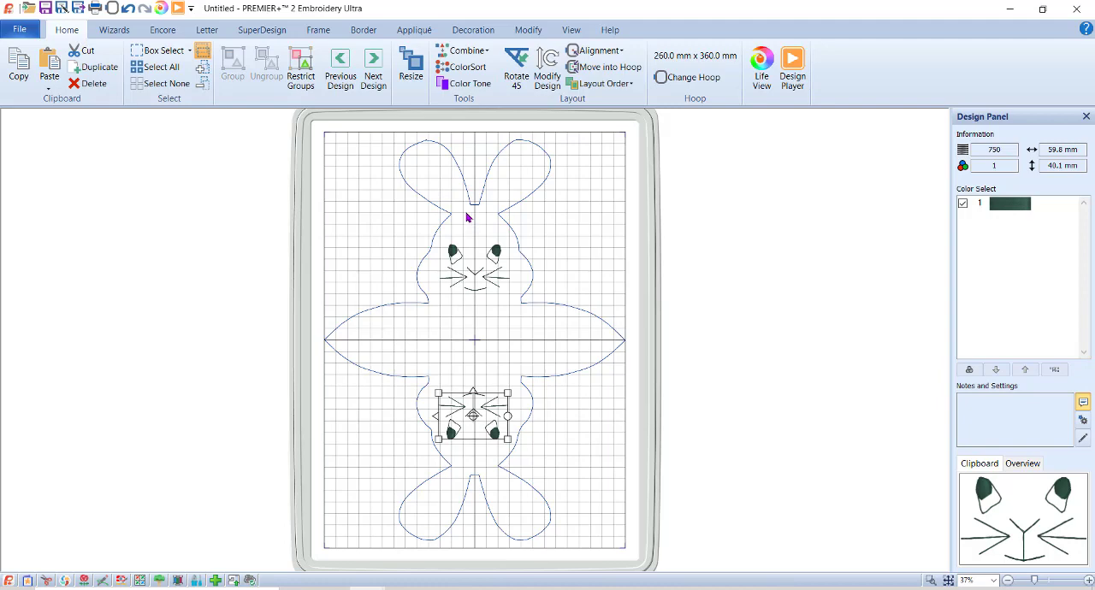
Search the SuperDesigns for "carrot" and place the first carrot at 88 mm over the upper bunny's right ear.
click(272, 35)
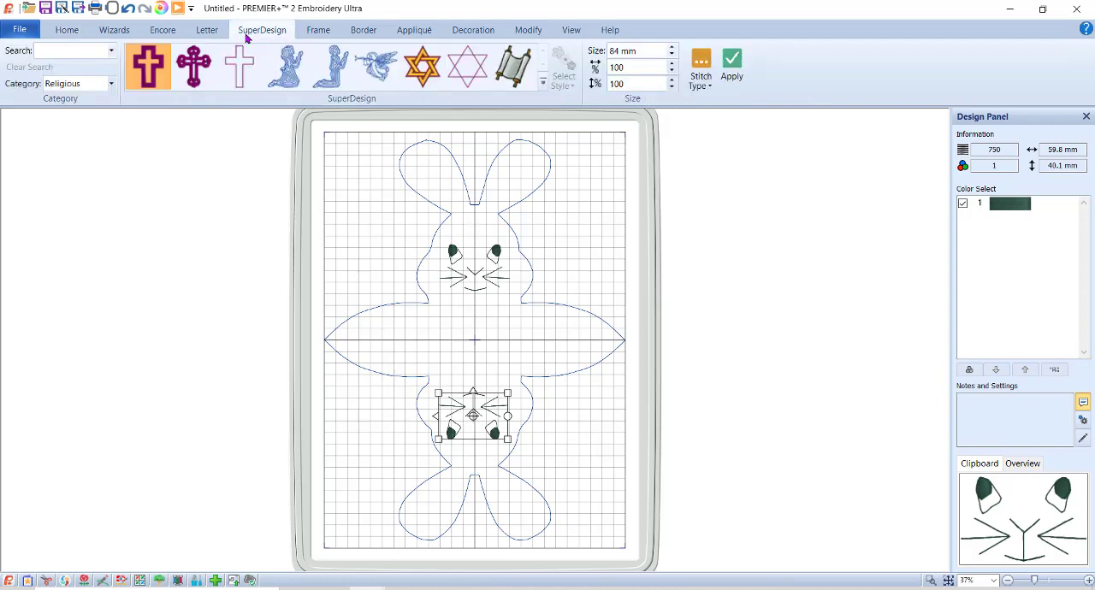
click(52, 52)
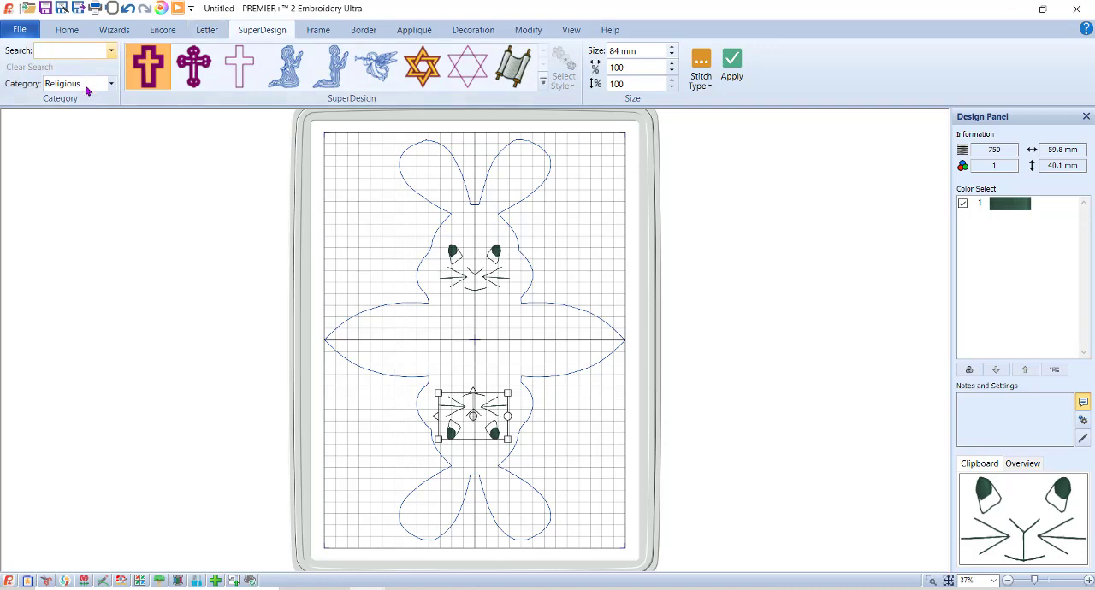
text(cae)
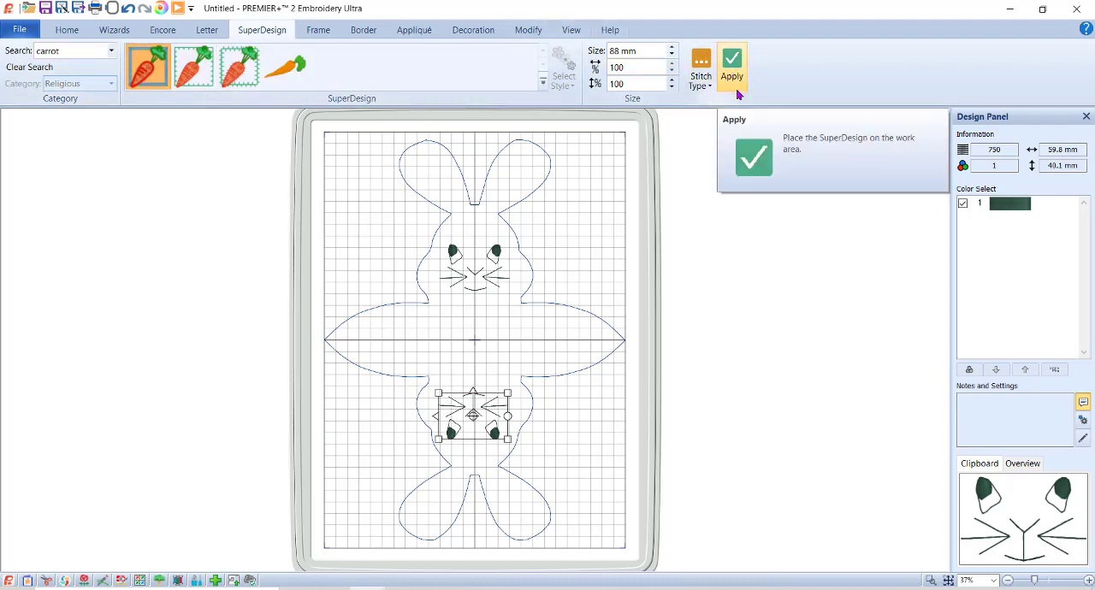
click(725, 202)
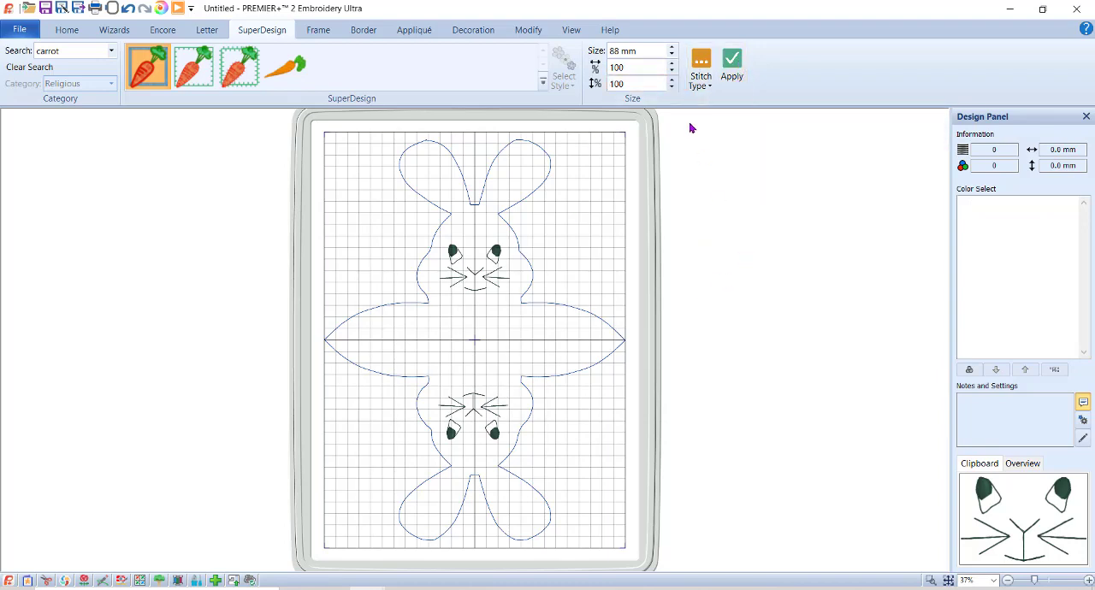
click(733, 69)
drag(488, 333, 540, 159)
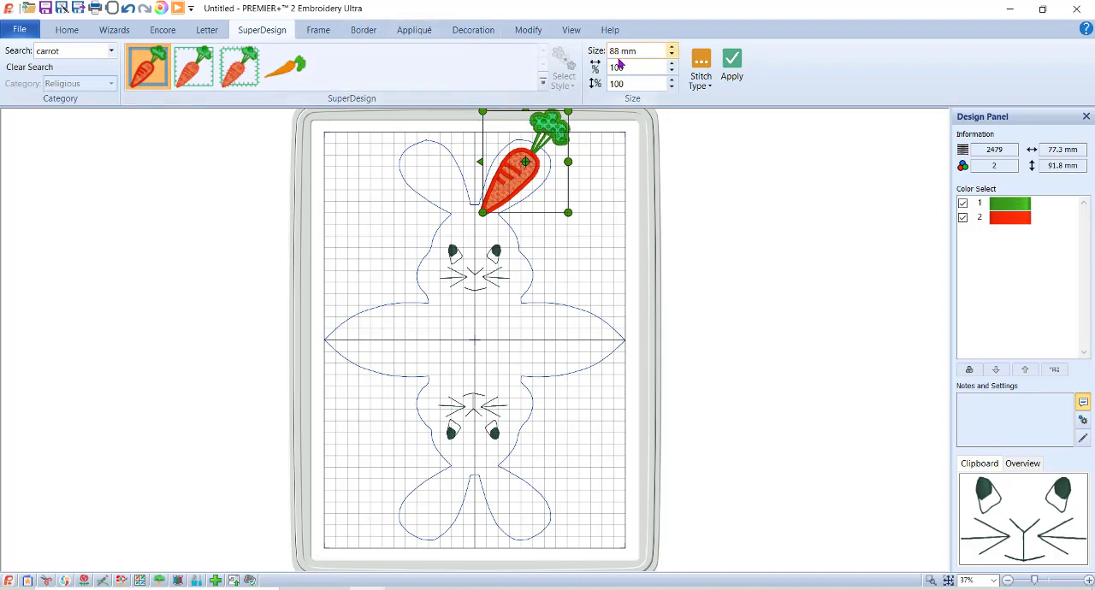
Fix the carrot as embroidery stitches, hide its red color and delete the green leafy top.
click(528, 32)
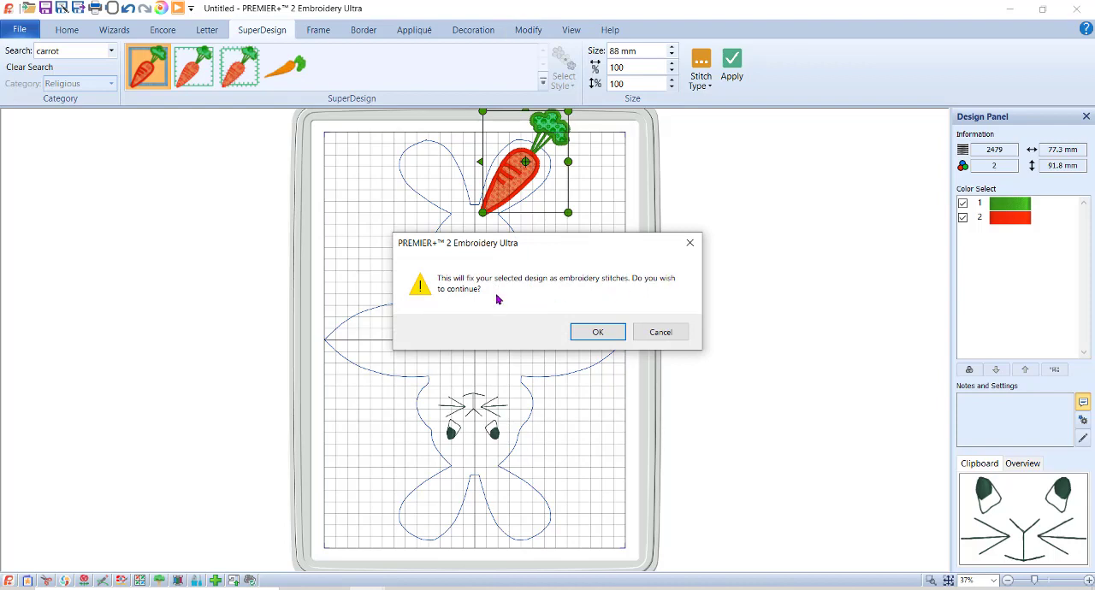
click(598, 334)
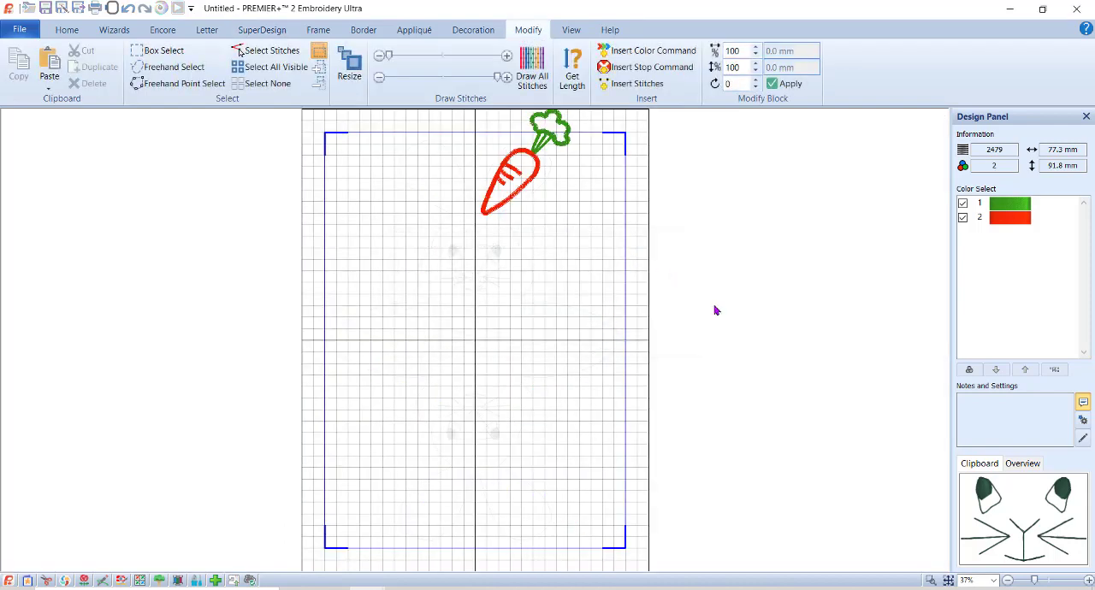
click(932, 582)
drag(565, 248, 446, 70)
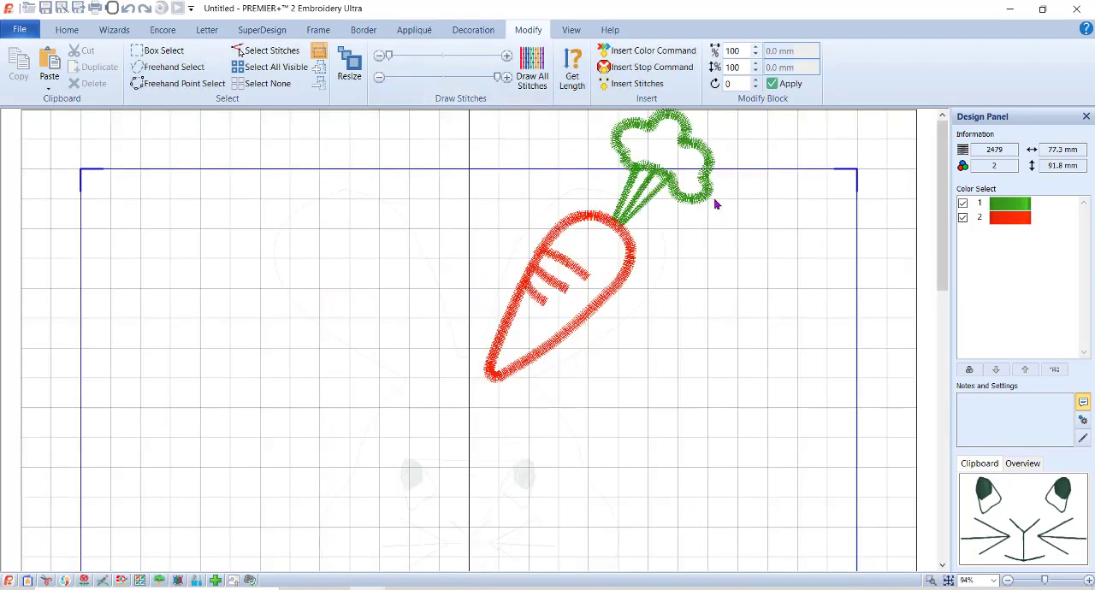
click(964, 218)
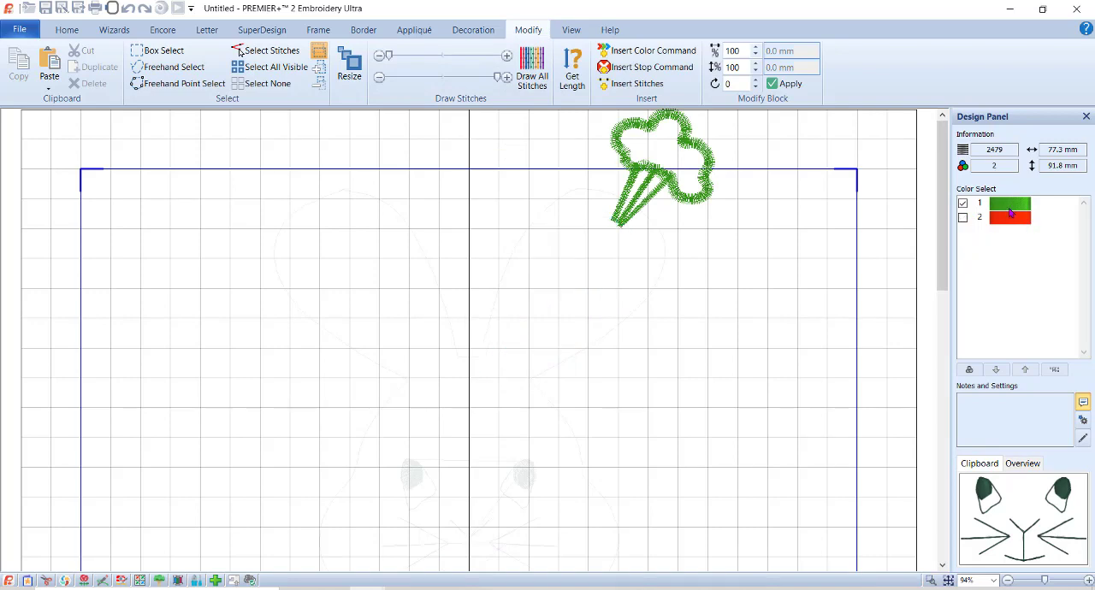
click(271, 68)
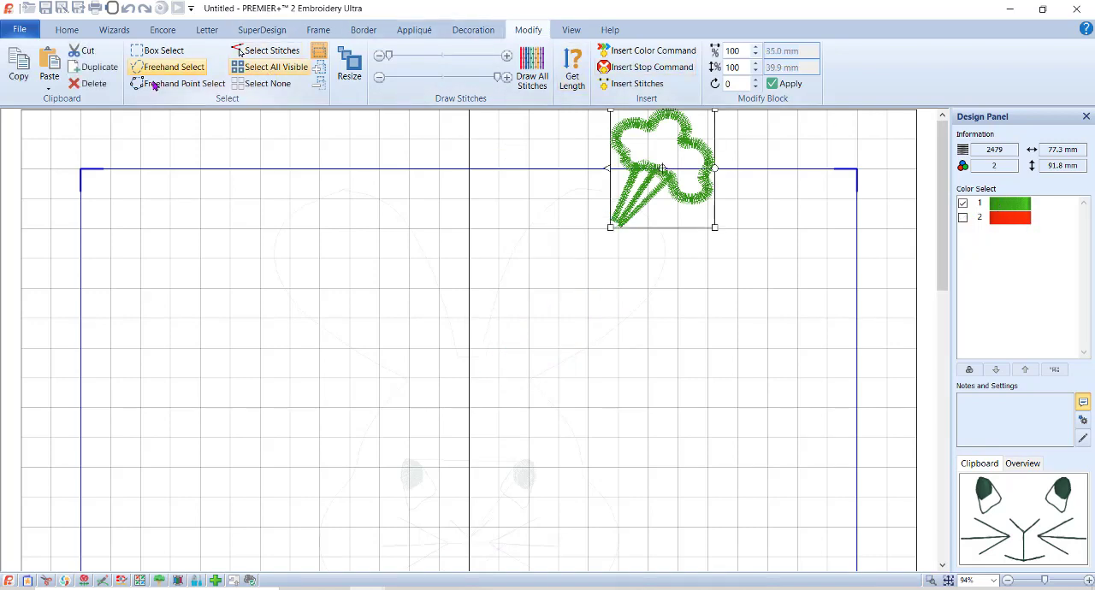
click(96, 85)
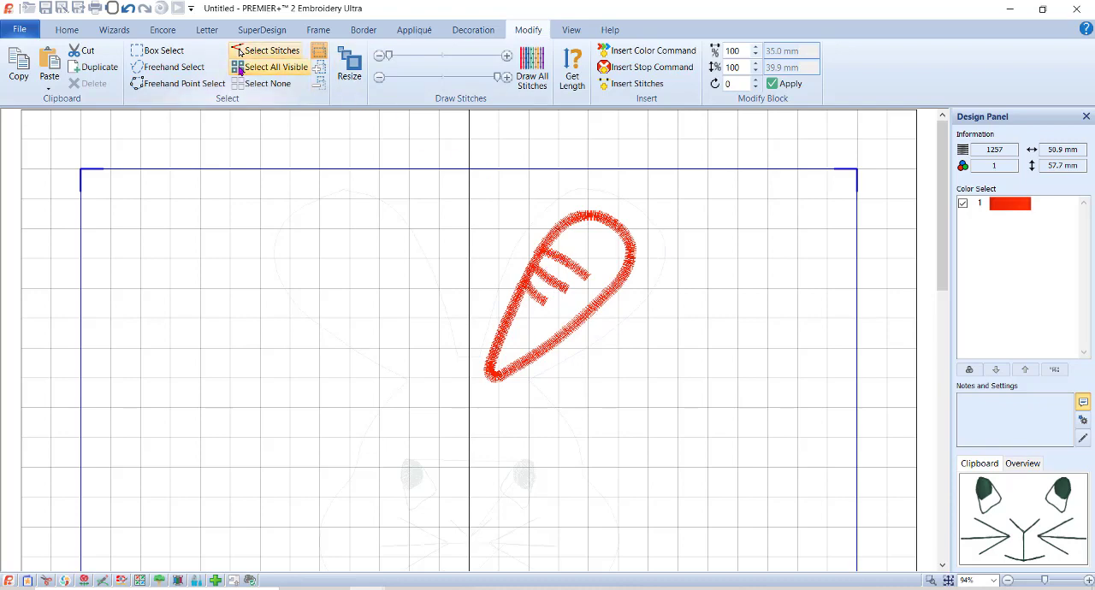
Delete the three detail lines inside the carrot outline using a freehand selection that leaves the border intact.
click(171, 69)
mouse_move(560, 243)
mouse_down()
mouse_move(530, 315)
mouse_move(597, 280)
mouse_move(599, 261)
mouse_move(561, 243)
mouse_up()
click(89, 83)
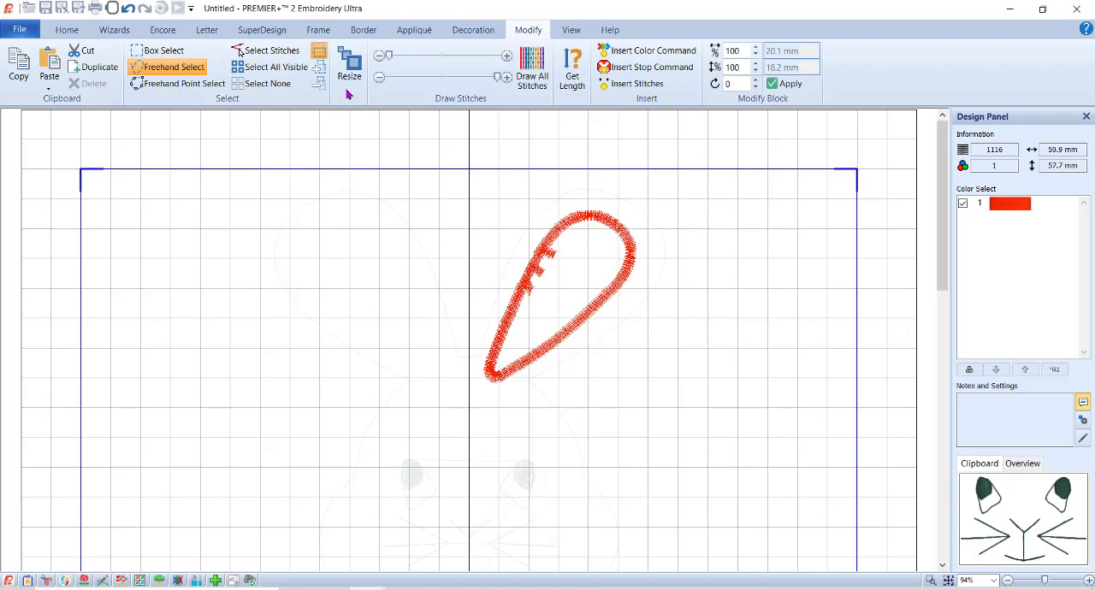
key(Escape)
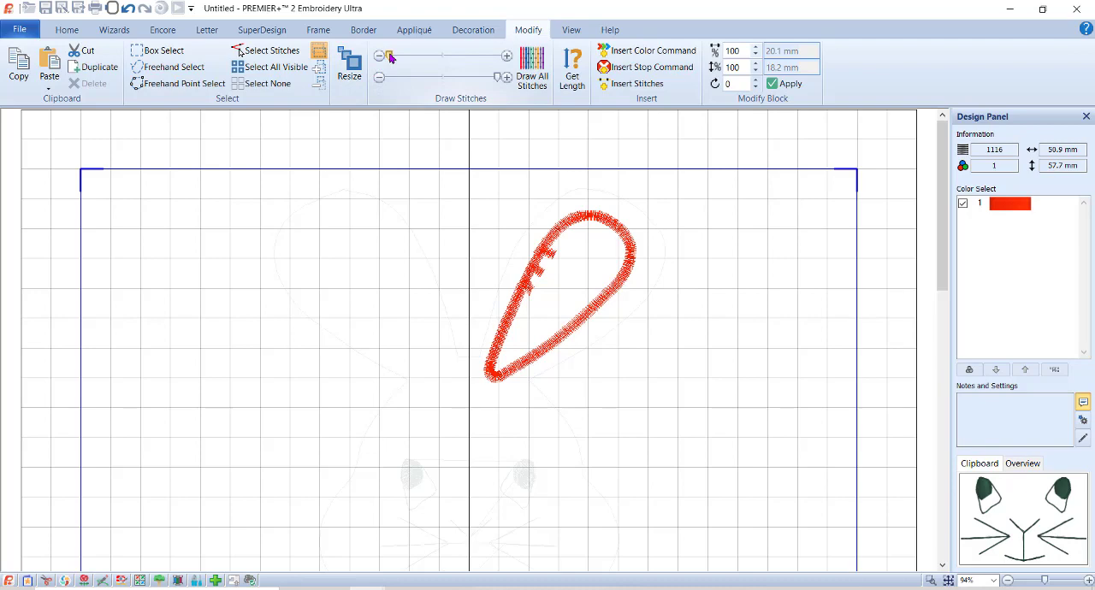
Narrow the drawn stitch range to the leftover stub of the uppermost detail line on the carrot's left edge and delete that stub.
click(931, 580)
drag(439, 165, 712, 421)
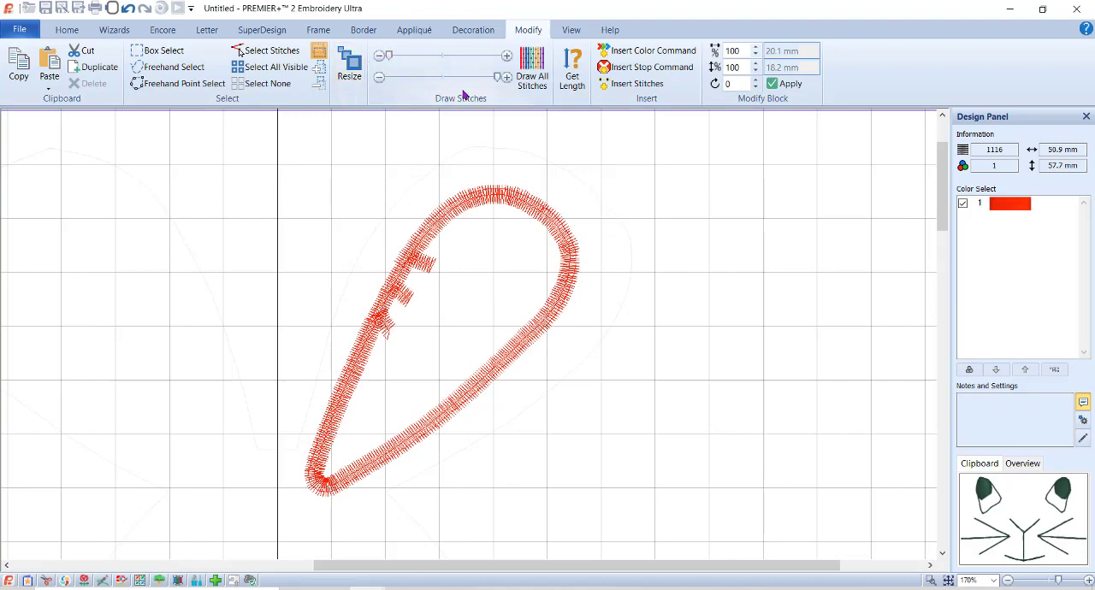
drag(498, 78, 488, 83)
drag(390, 57, 484, 64)
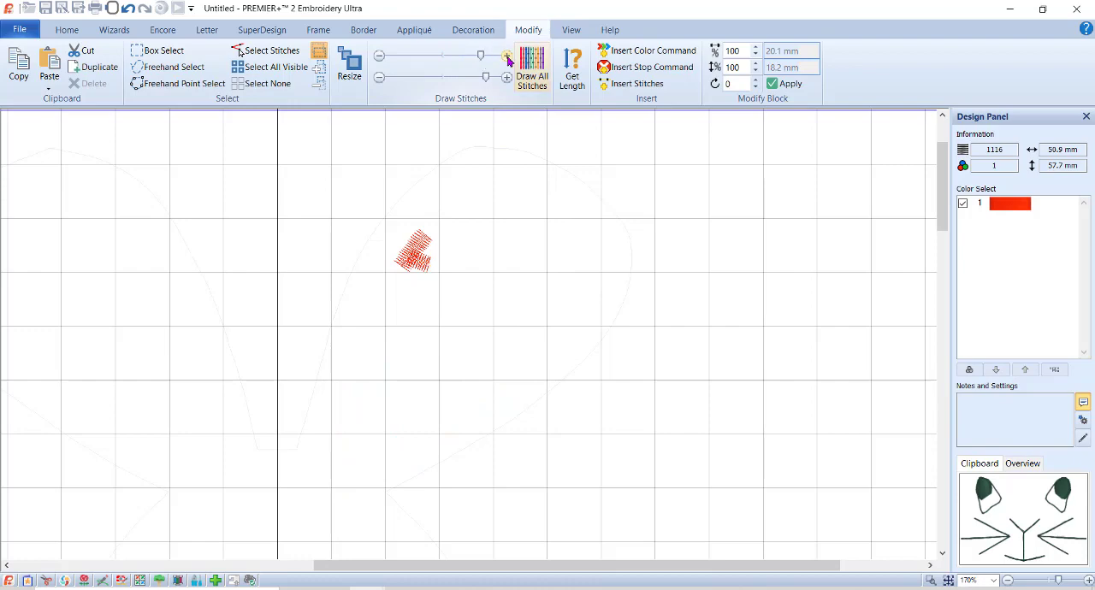
click(509, 59)
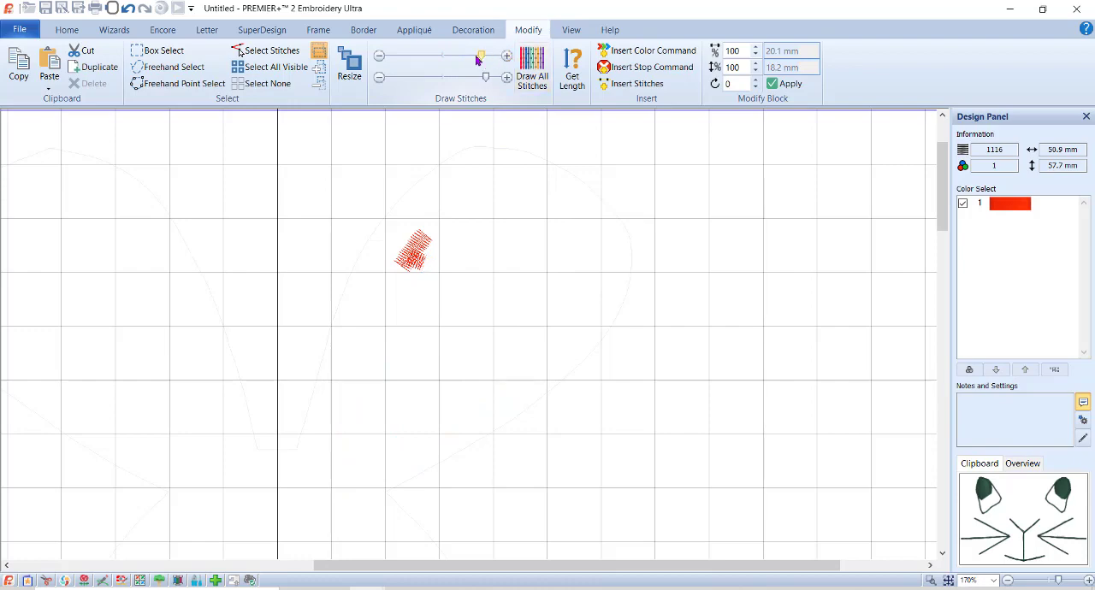
click(379, 56)
click(380, 56)
click(380, 57)
click(505, 79)
click(505, 80)
click(380, 80)
click(380, 80)
click(380, 80)
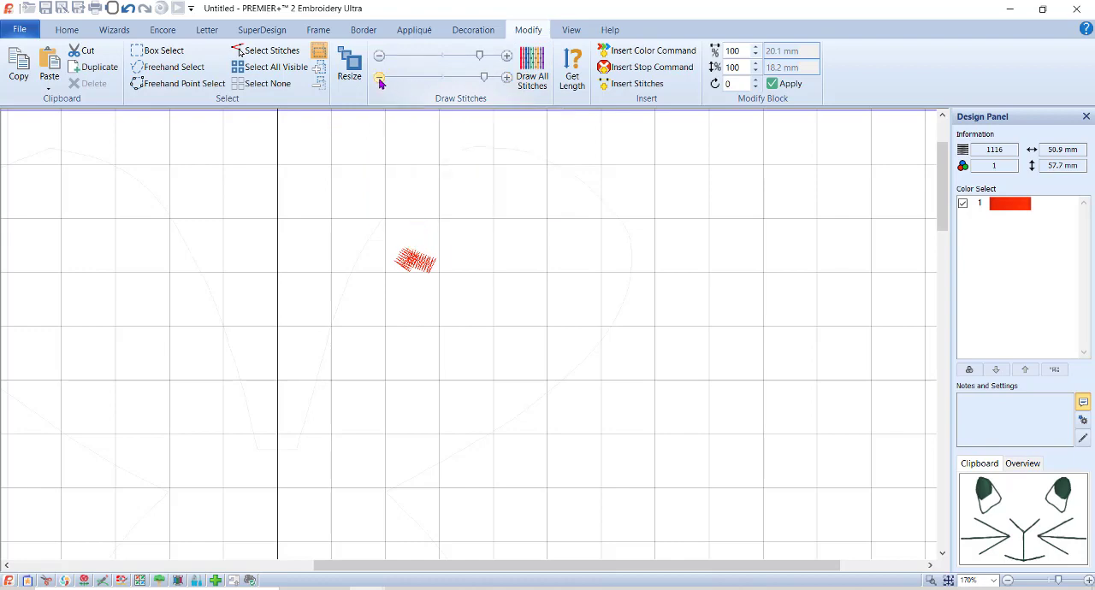
click(380, 79)
click(380, 79)
click(380, 80)
click(380, 80)
click(380, 80)
click(163, 50)
drag(374, 222, 482, 339)
key(Delete)
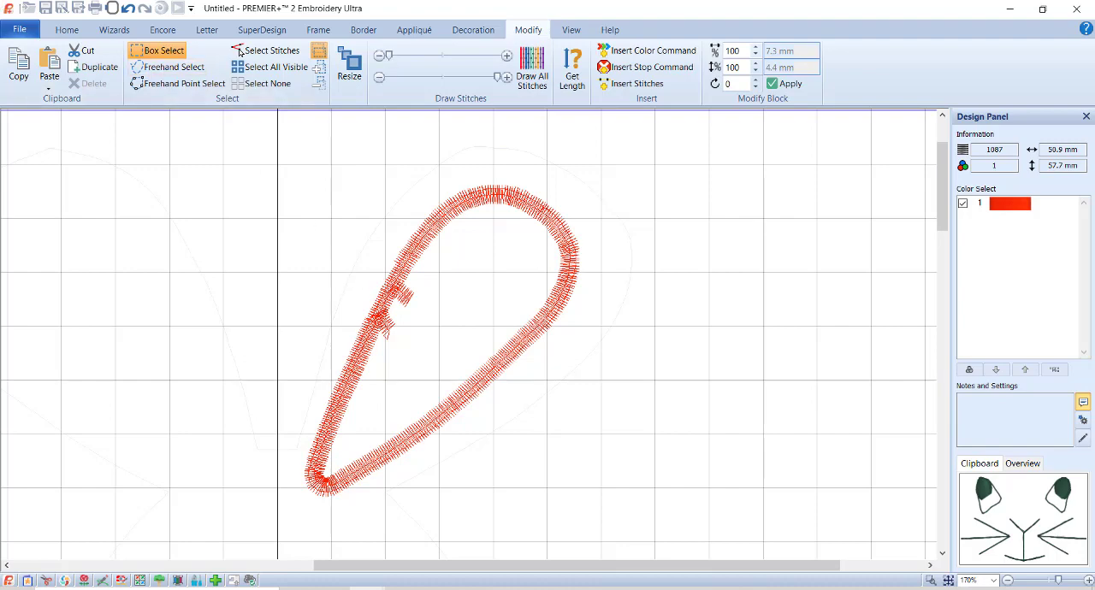
Delete the leftover stubs of the middle and lowest detail lines on the carrot's left edge, isolating them with the drawn stitch range.
click(240, 52)
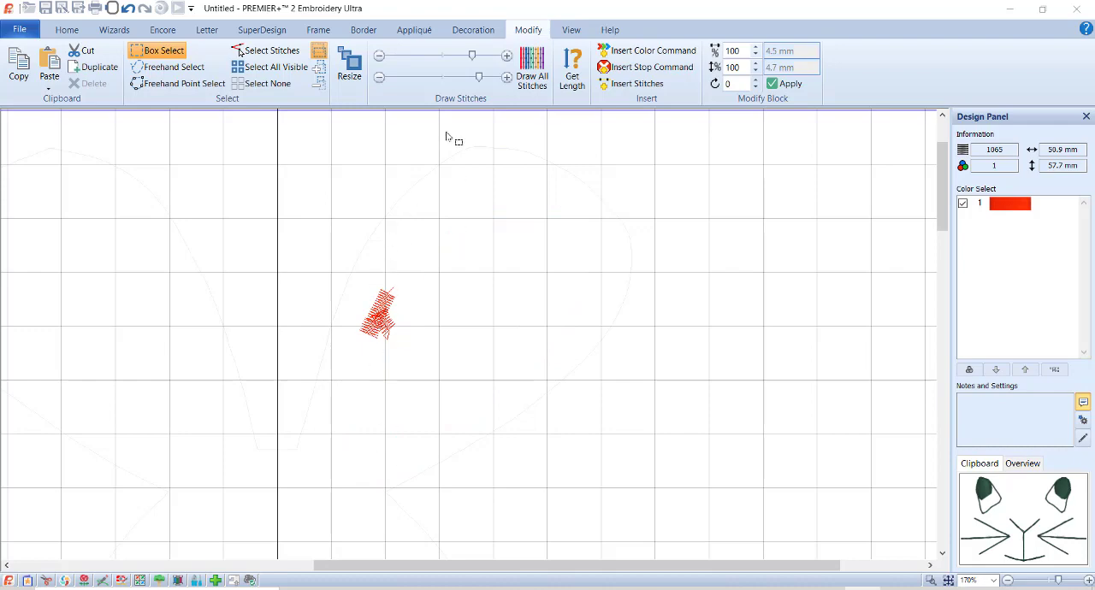
drag(479, 79, 476, 79)
click(380, 78)
click(380, 78)
click(507, 78)
click(507, 77)
click(508, 78)
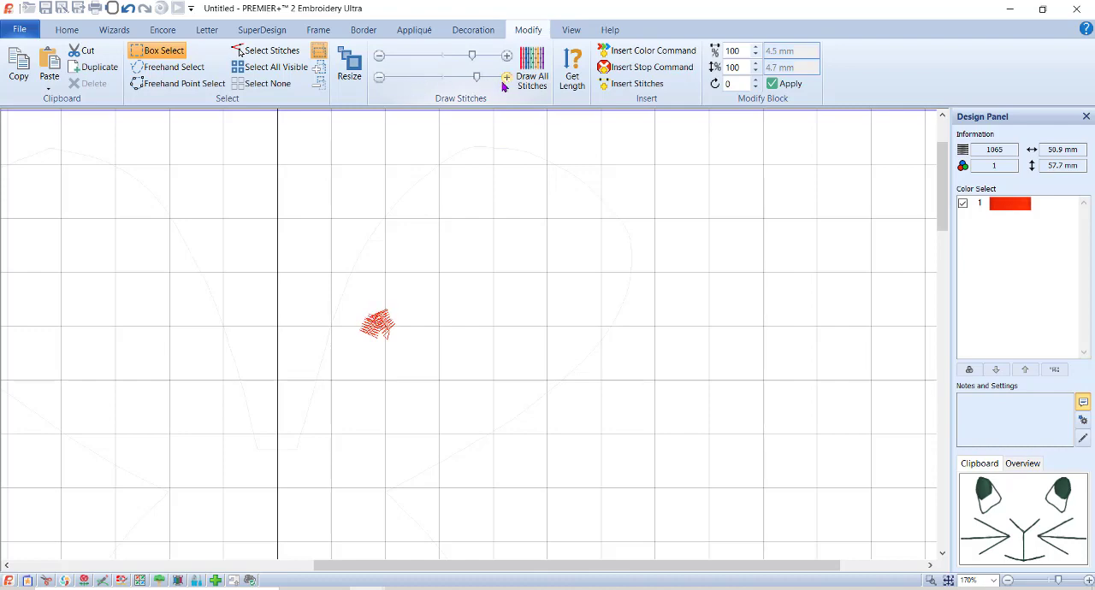
click(383, 60)
click(509, 59)
click(509, 59)
click(509, 59)
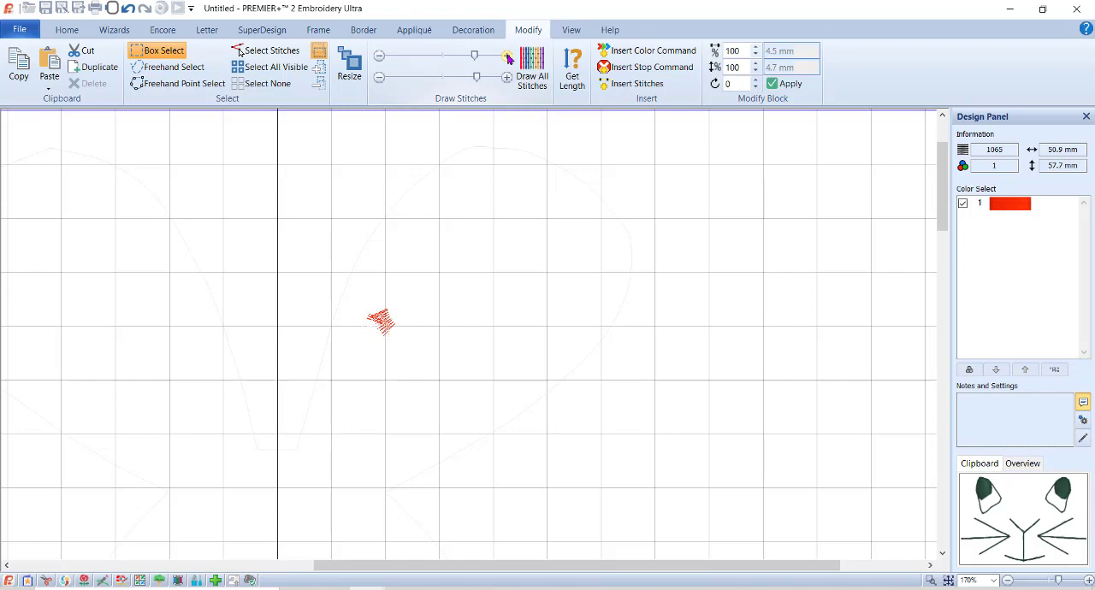
click(380, 56)
click(380, 57)
click(274, 68)
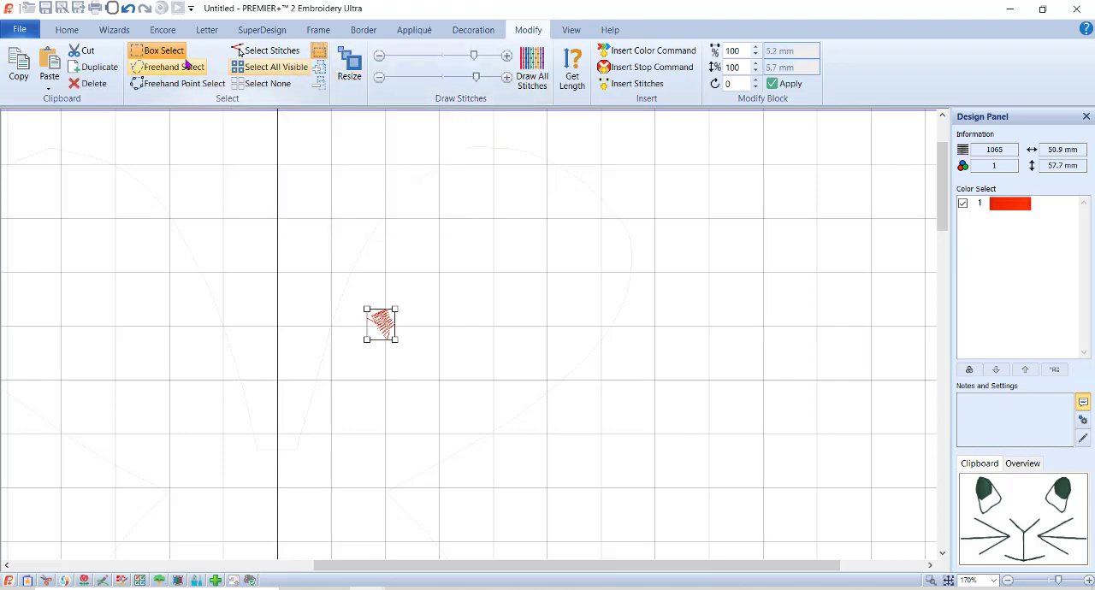
click(89, 83)
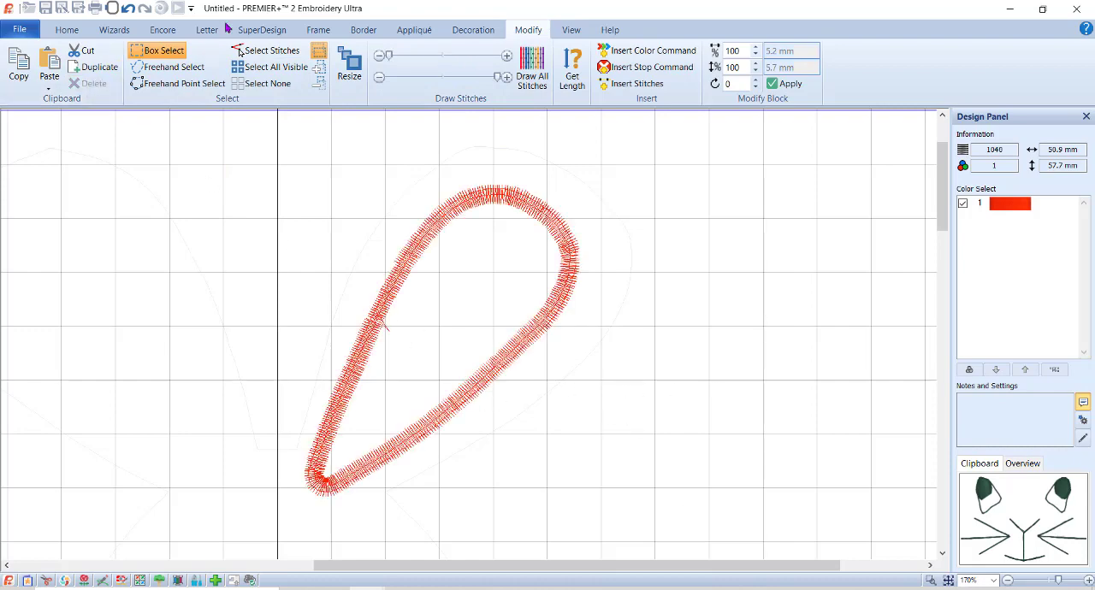
Delete the remaining stray stitch protruding inside the carrot outline's left edge by selecting its individual stitch point.
click(274, 67)
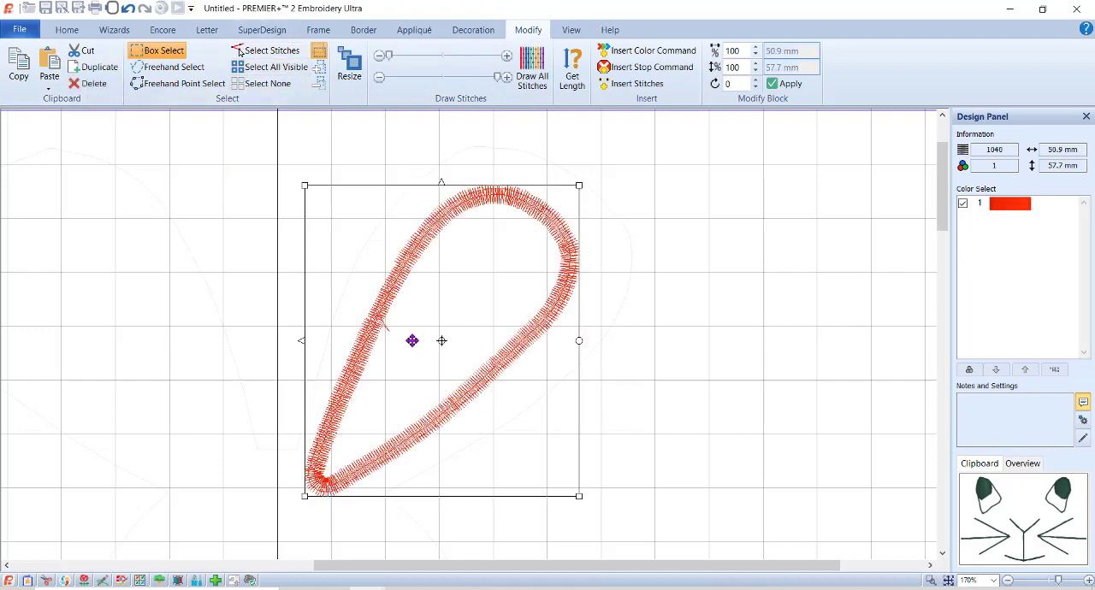
click(853, 246)
click(257, 50)
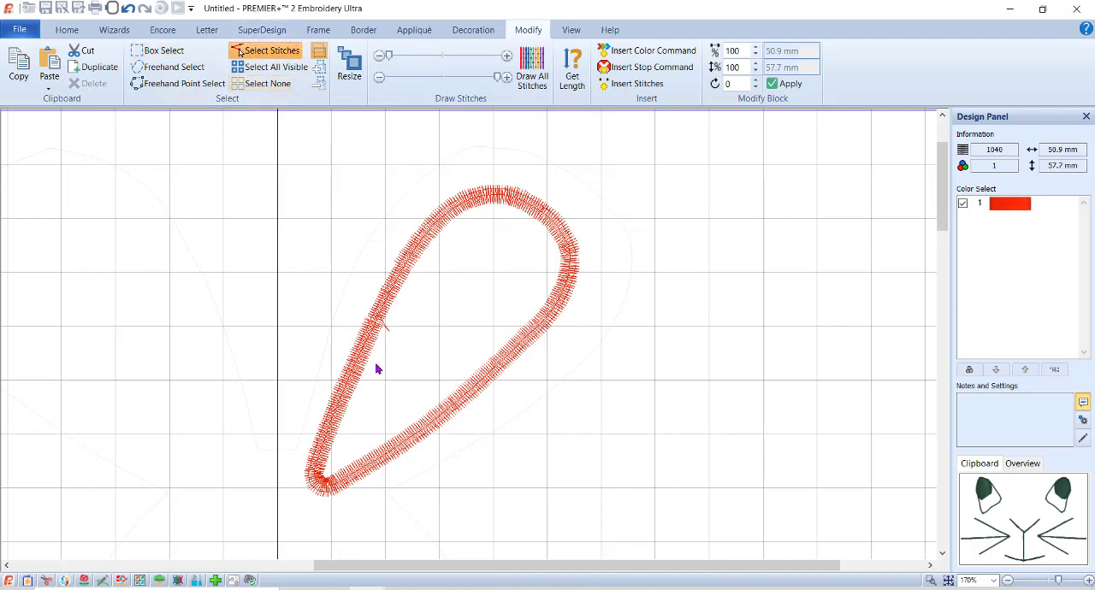
click(390, 334)
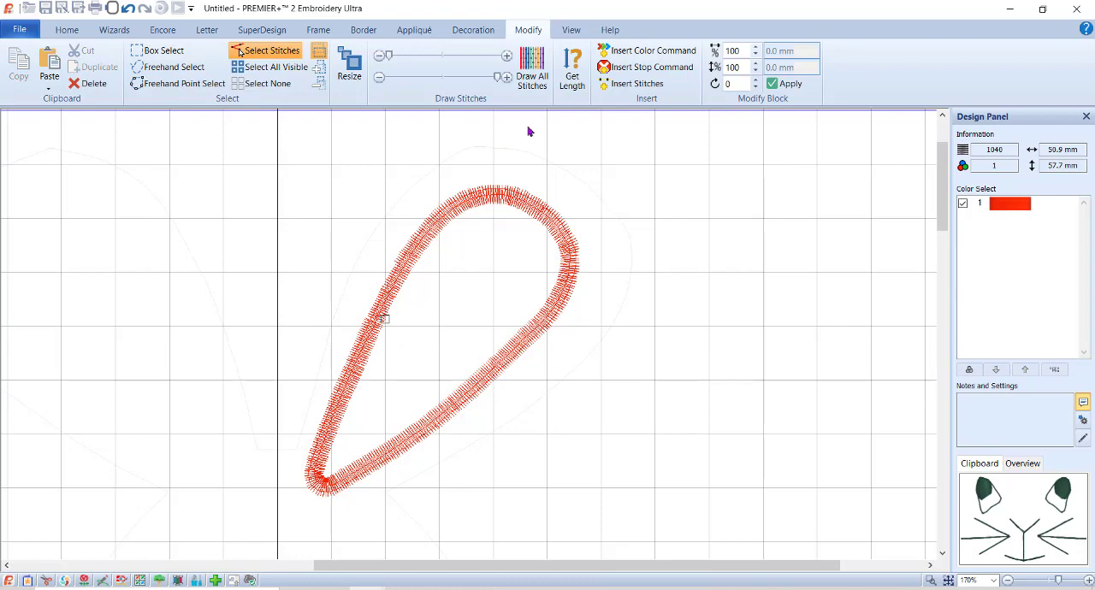
Center the carrot shape inside the upper right ear and place a horizontally mirrored duplicate inside the upper left ear.
click(67, 33)
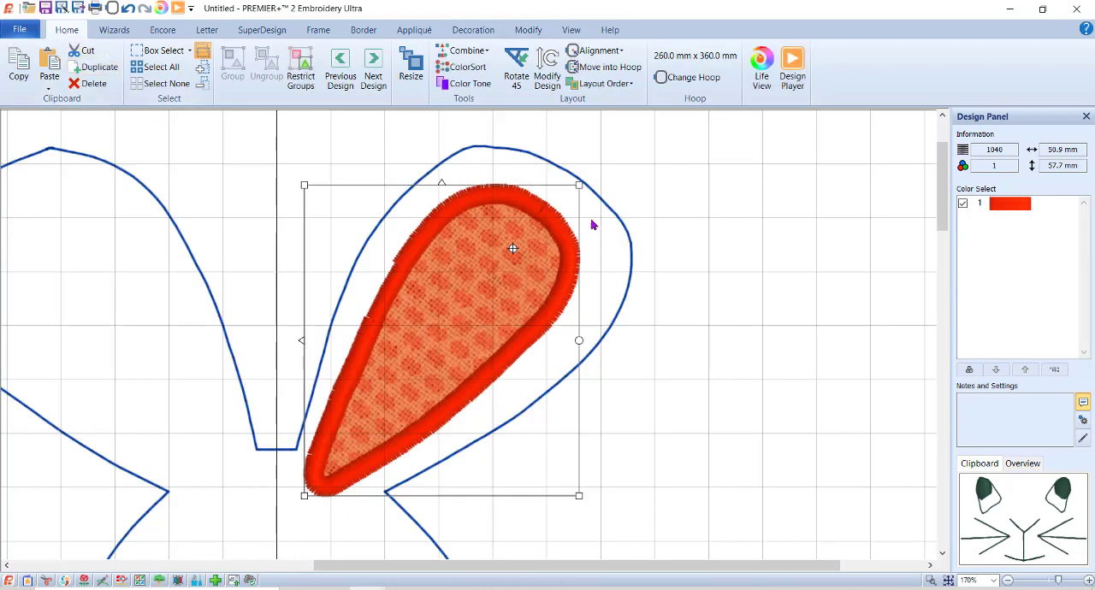
drag(524, 223, 535, 214)
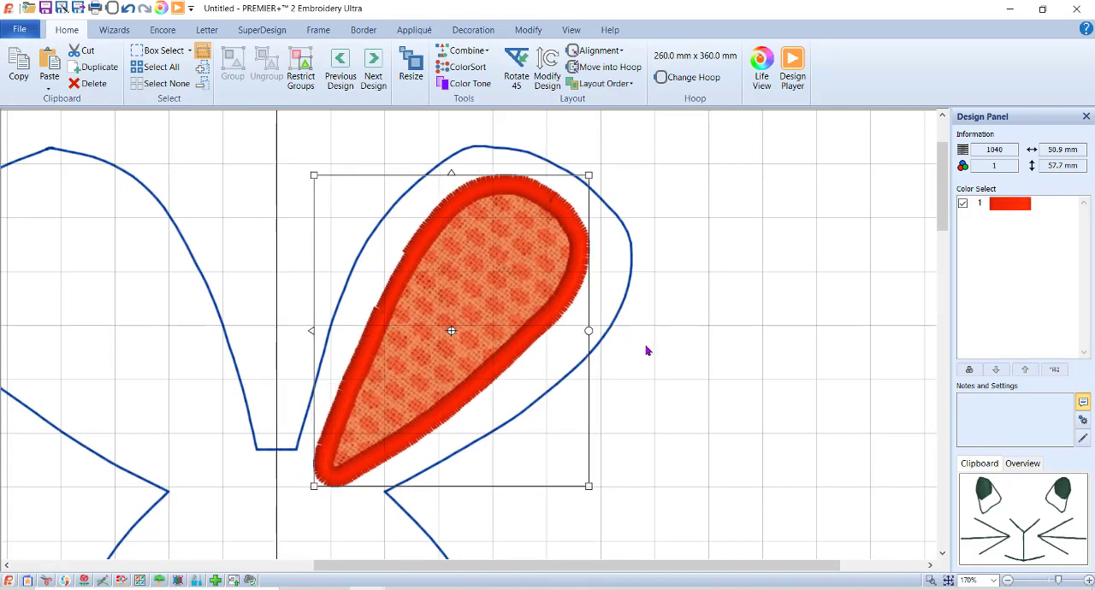
click(949, 580)
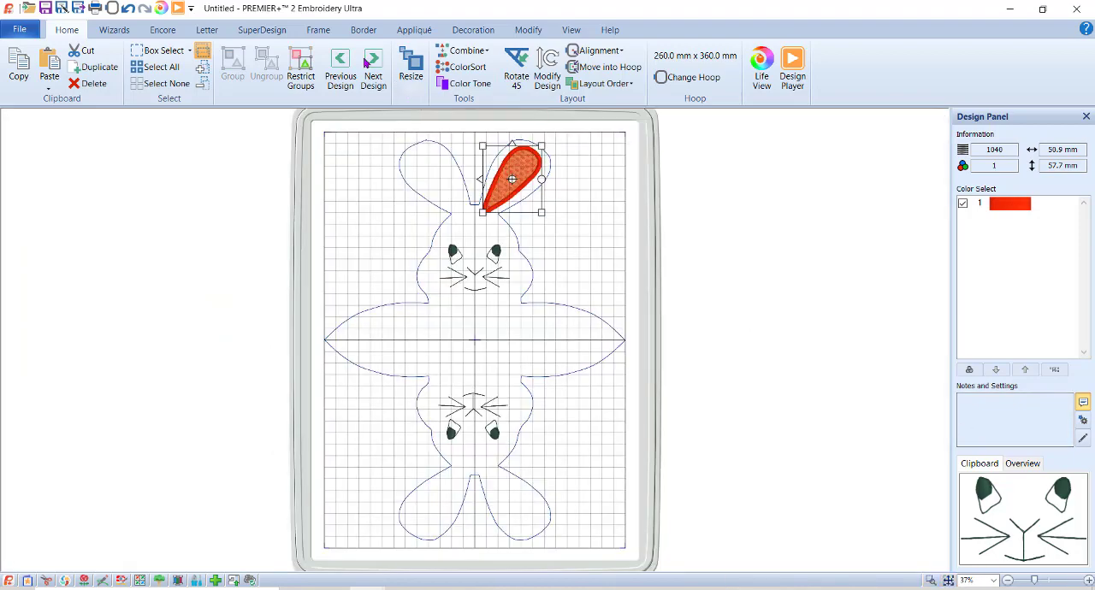
click(101, 68)
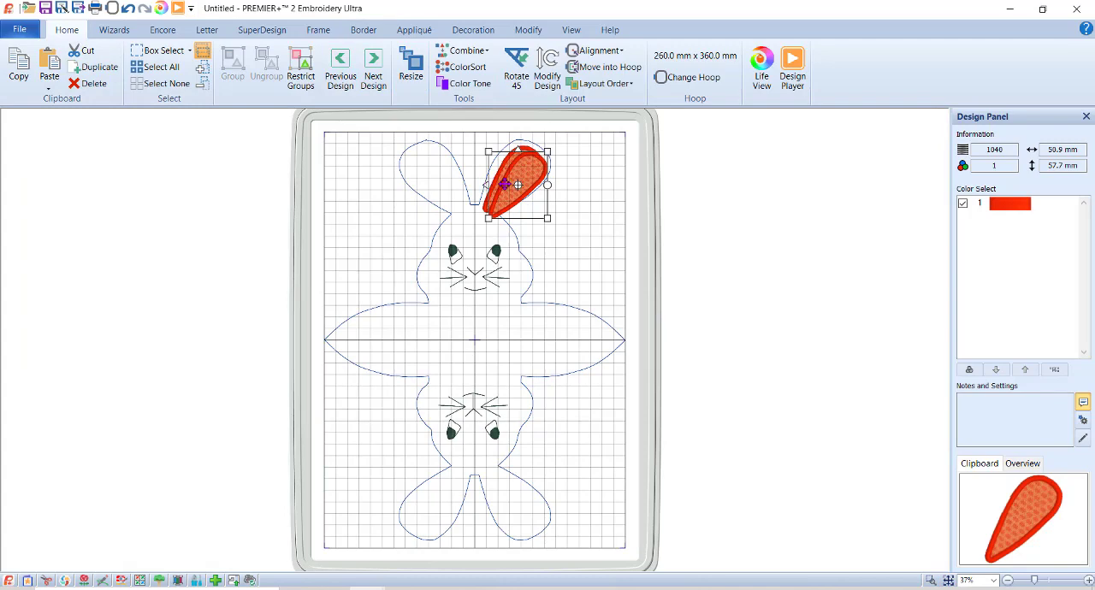
drag(525, 169, 456, 162)
click(399, 182)
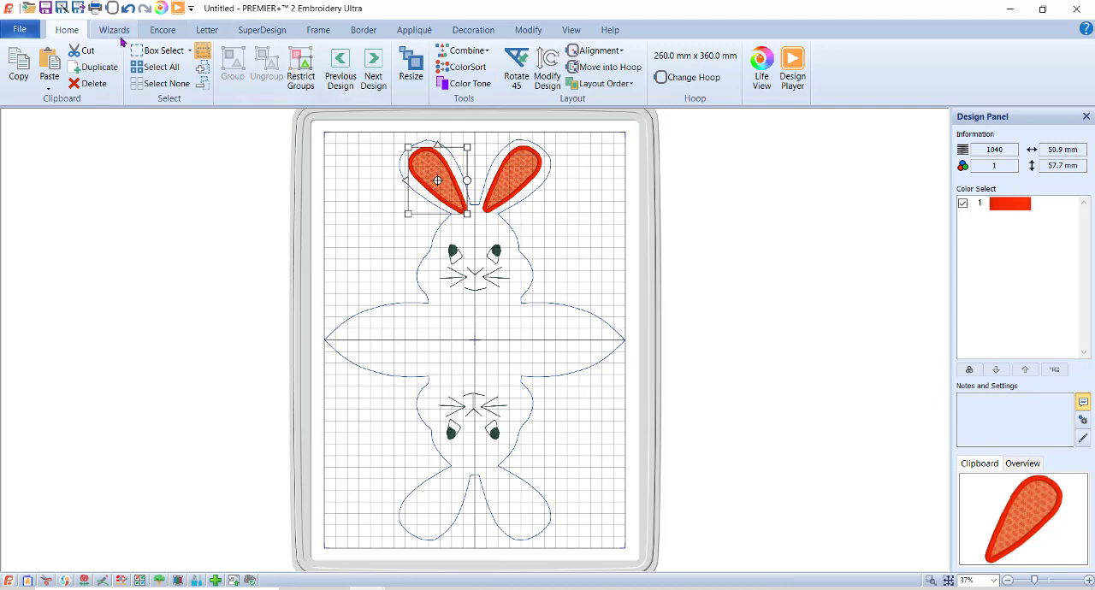
Group the two upper inner ears and combine only those selected designs into one.
click(158, 53)
drag(361, 122, 618, 261)
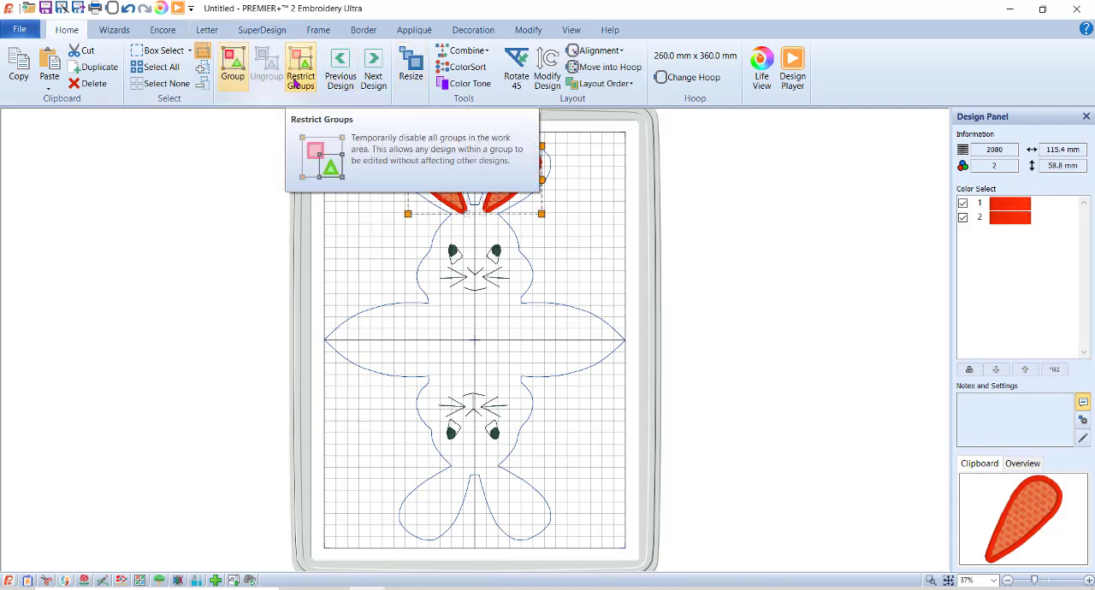
click(231, 58)
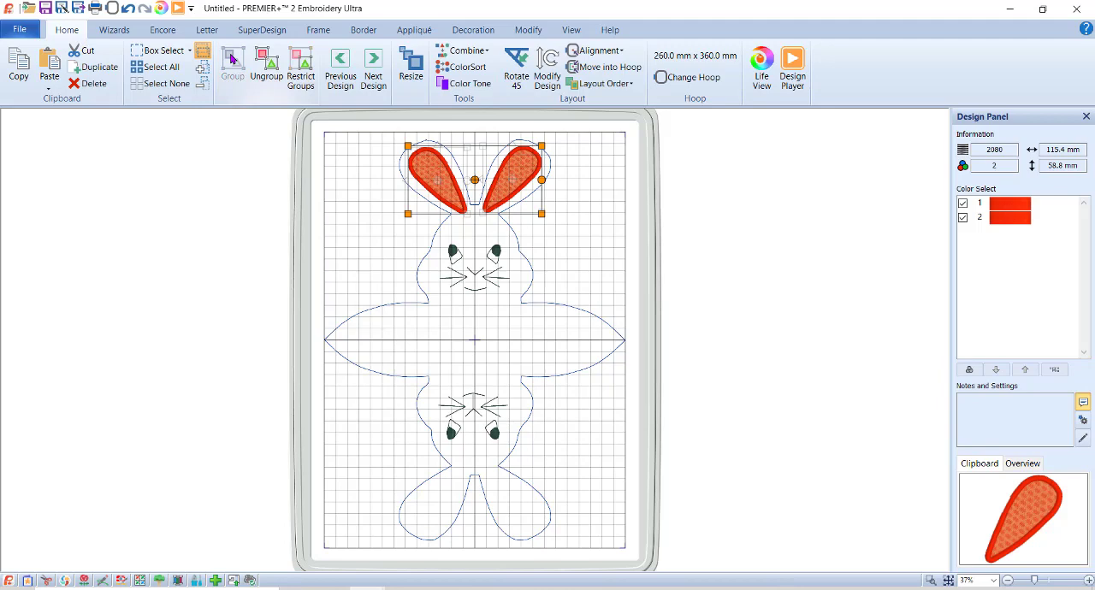
click(467, 50)
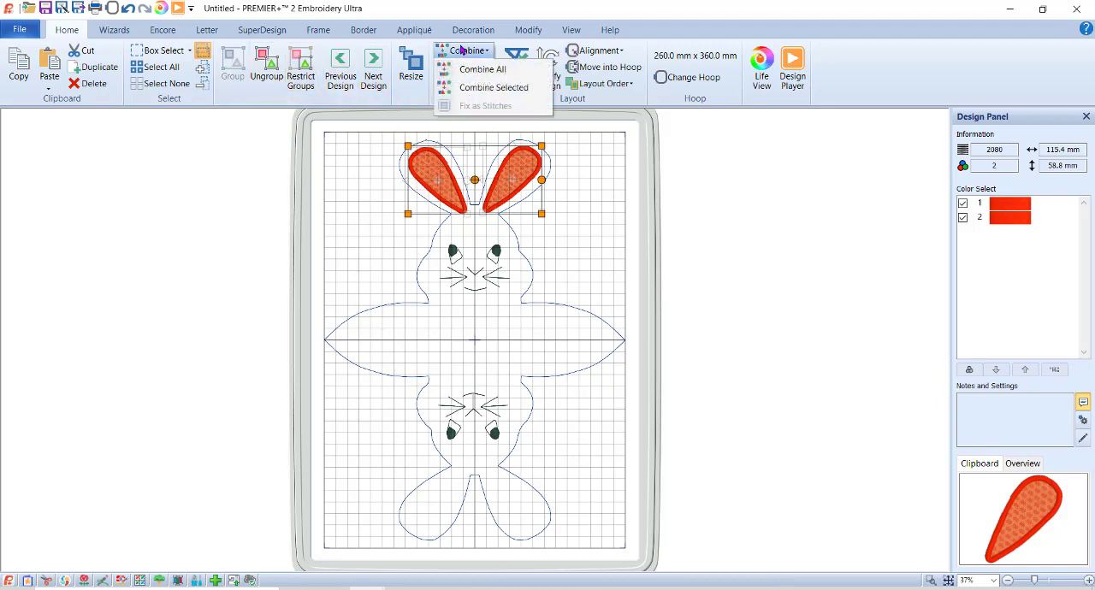
click(480, 91)
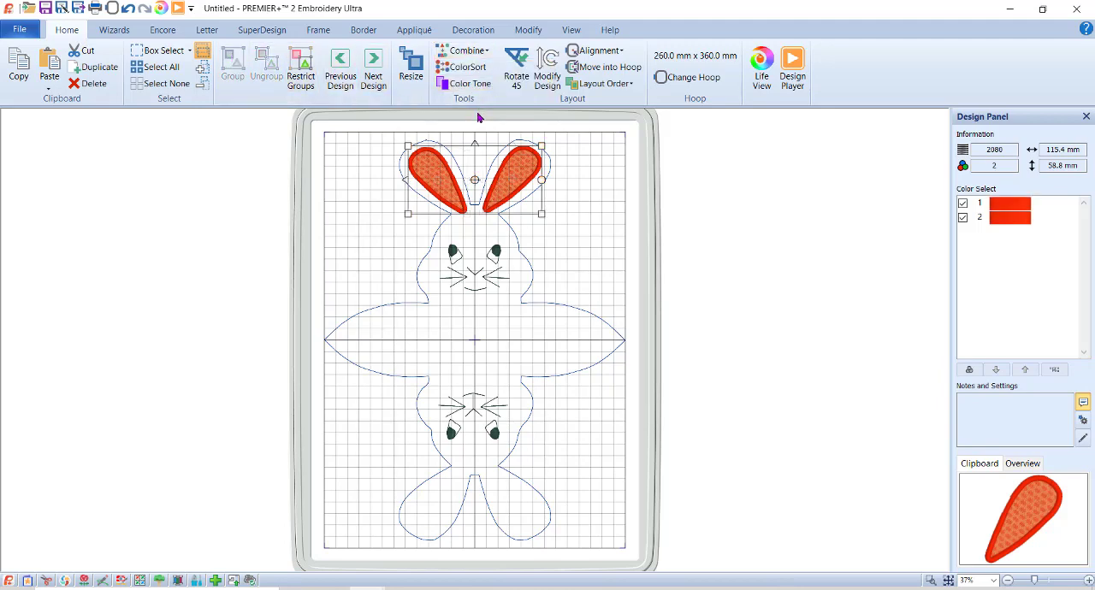
Duplicate the combined inner ears and place the copy, flipped vertically, inside the two lower bunny ears.
click(92, 67)
drag(508, 176, 515, 486)
click(479, 456)
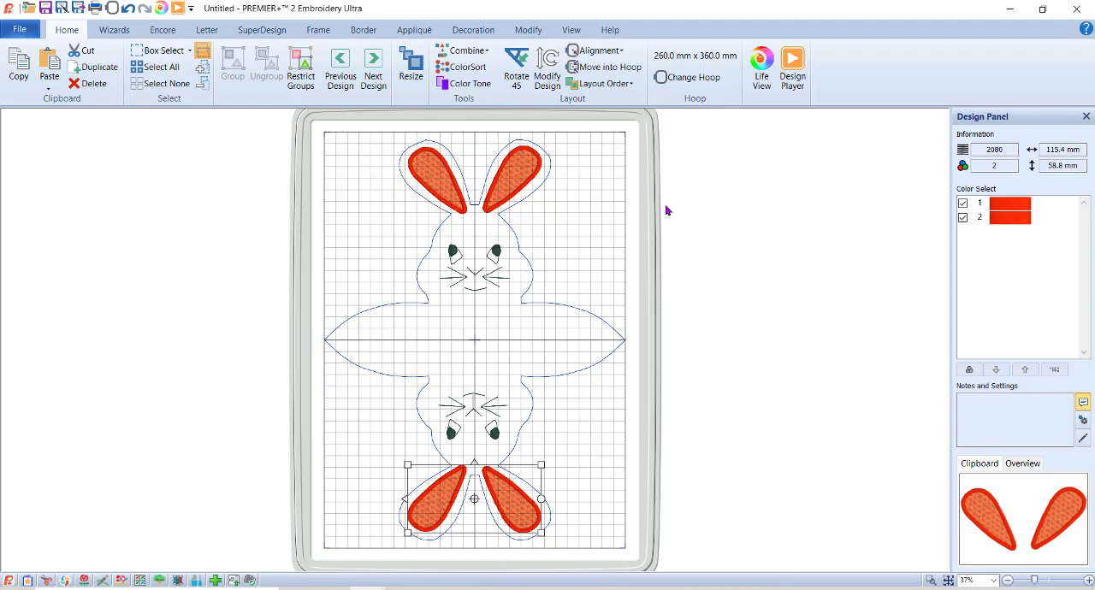
Start an ExpressDesign Into Hoop with Create Express Border and load the picture bunny box from create v2.png.
click(117, 32)
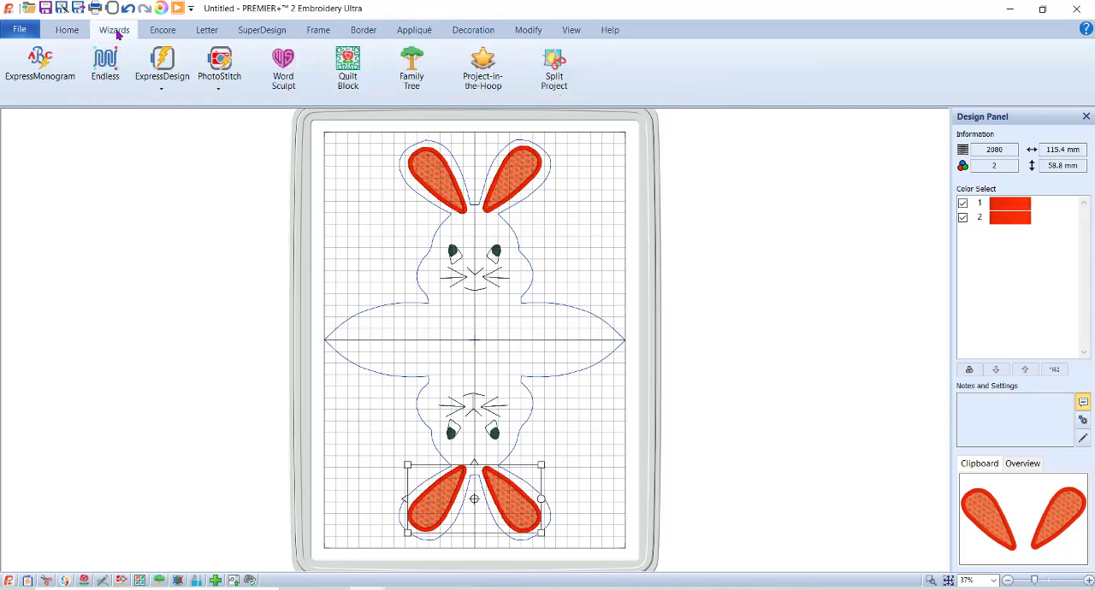
click(170, 82)
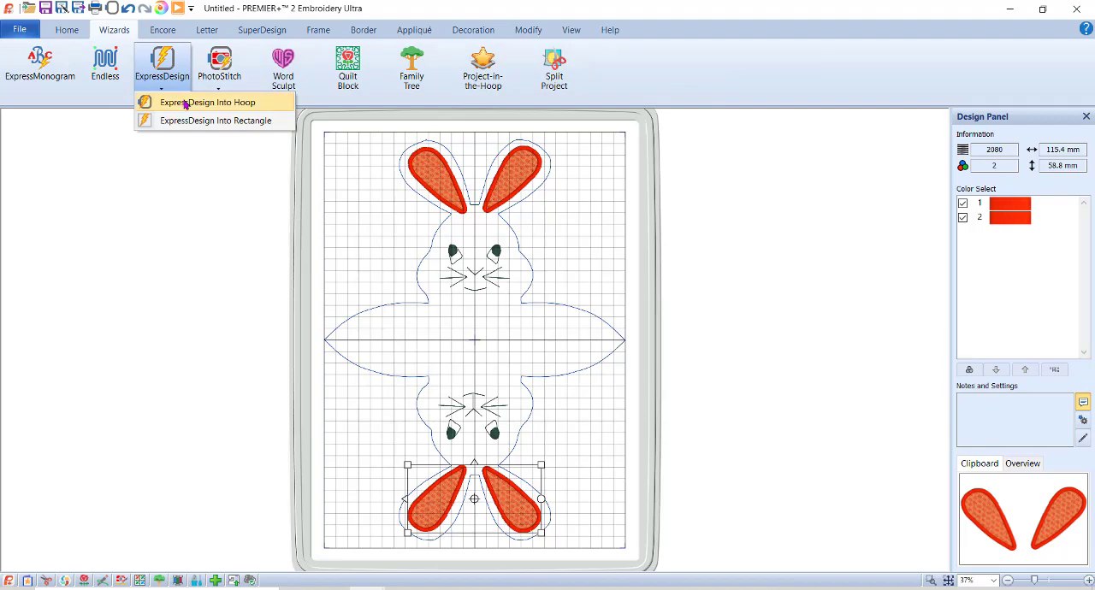
click(185, 103)
click(265, 239)
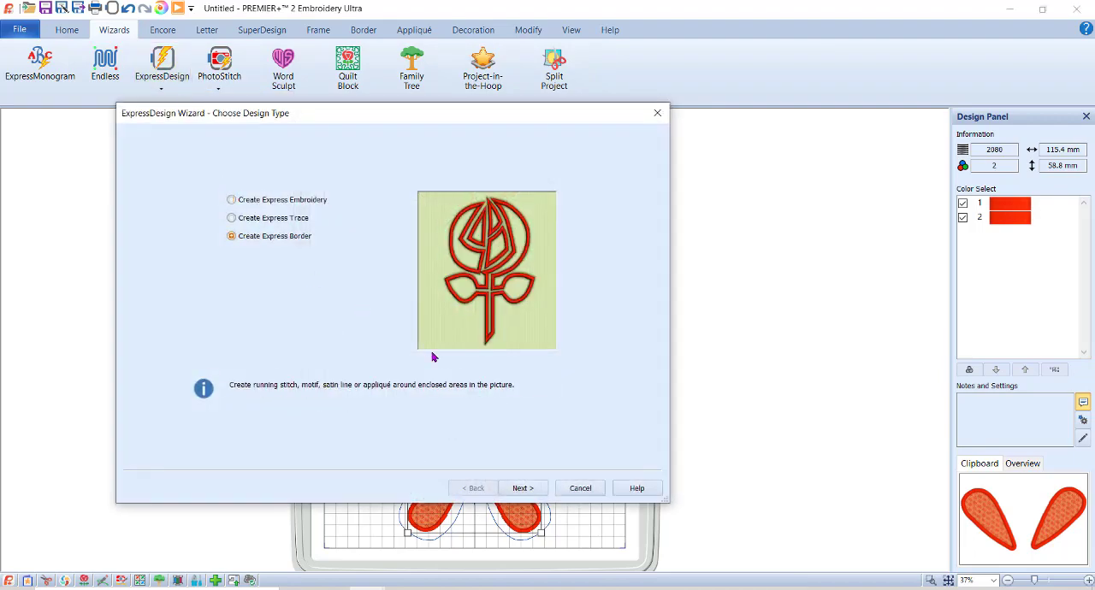
click(523, 489)
click(176, 169)
click(422, 224)
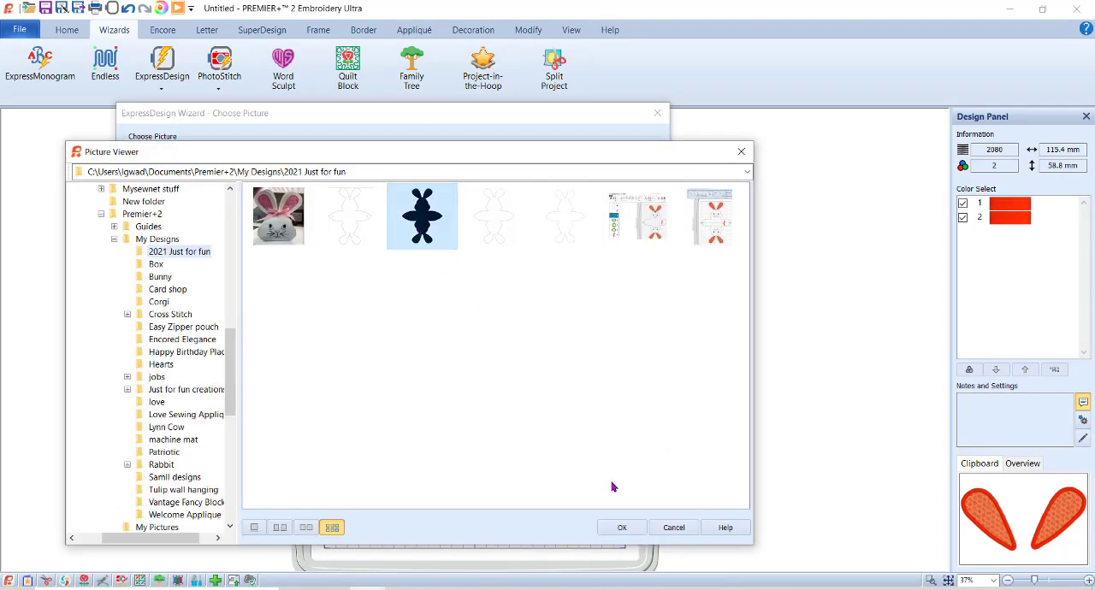
click(622, 527)
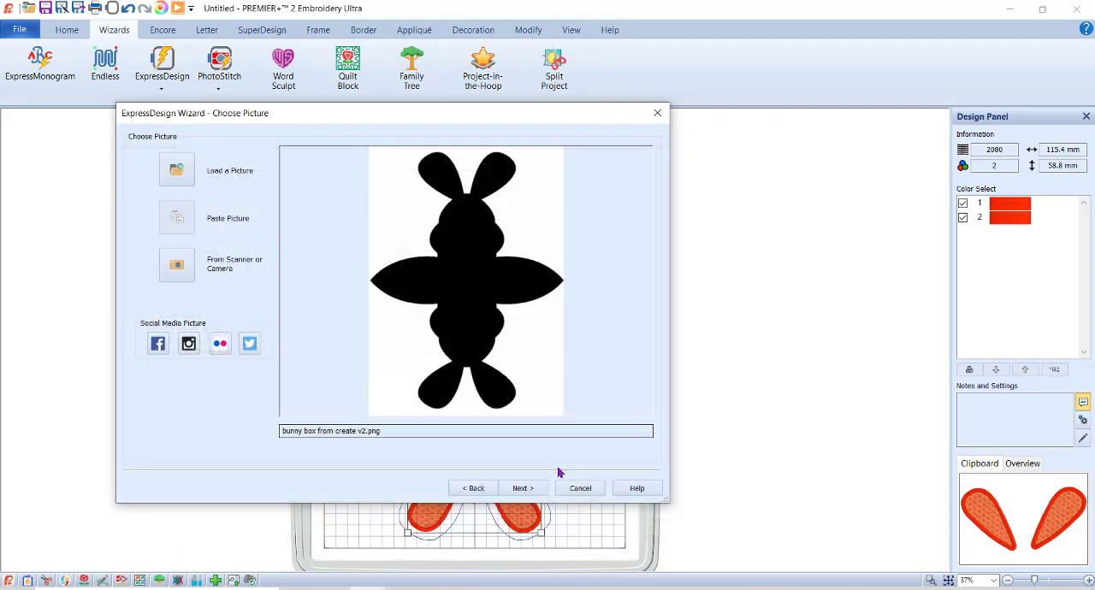
Create the bunny border from the uncropped picture without appliqué, using the medium-weight stitch line instead of satin.
click(523, 489)
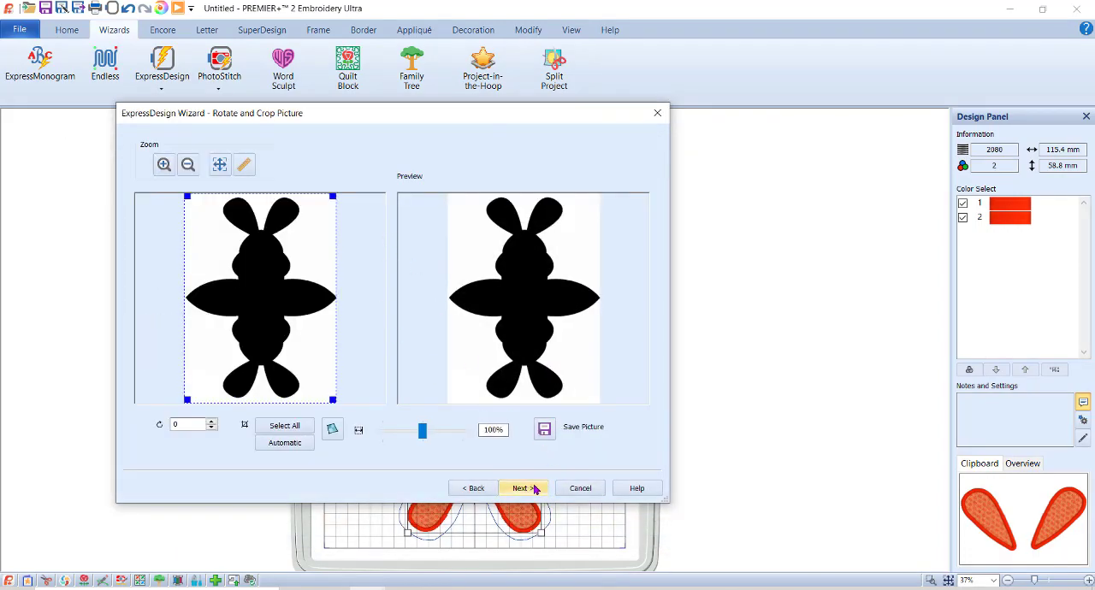
click(523, 488)
click(523, 489)
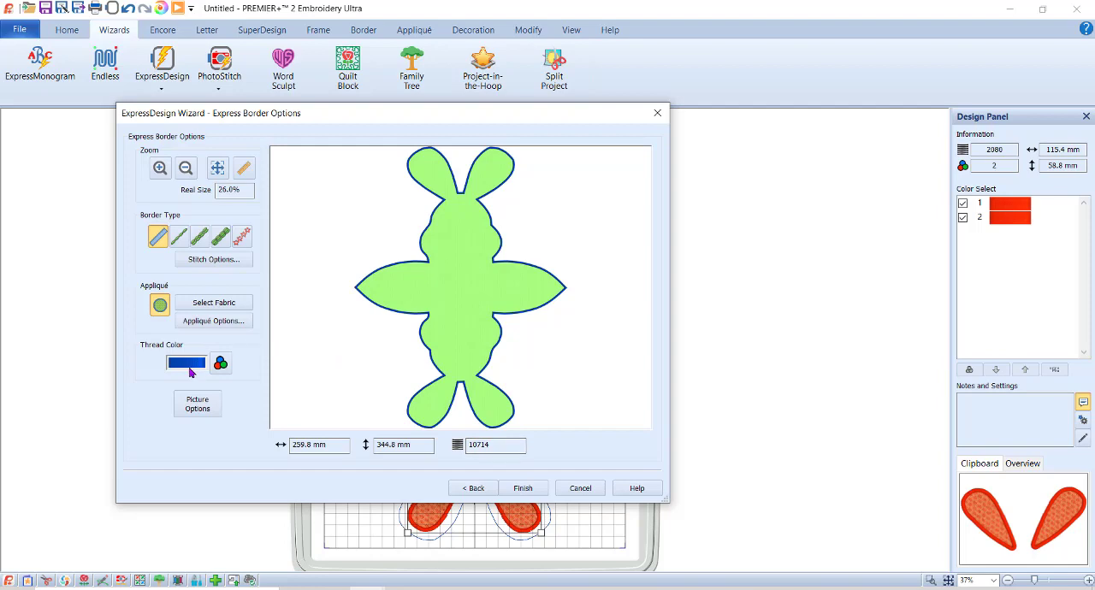
click(160, 308)
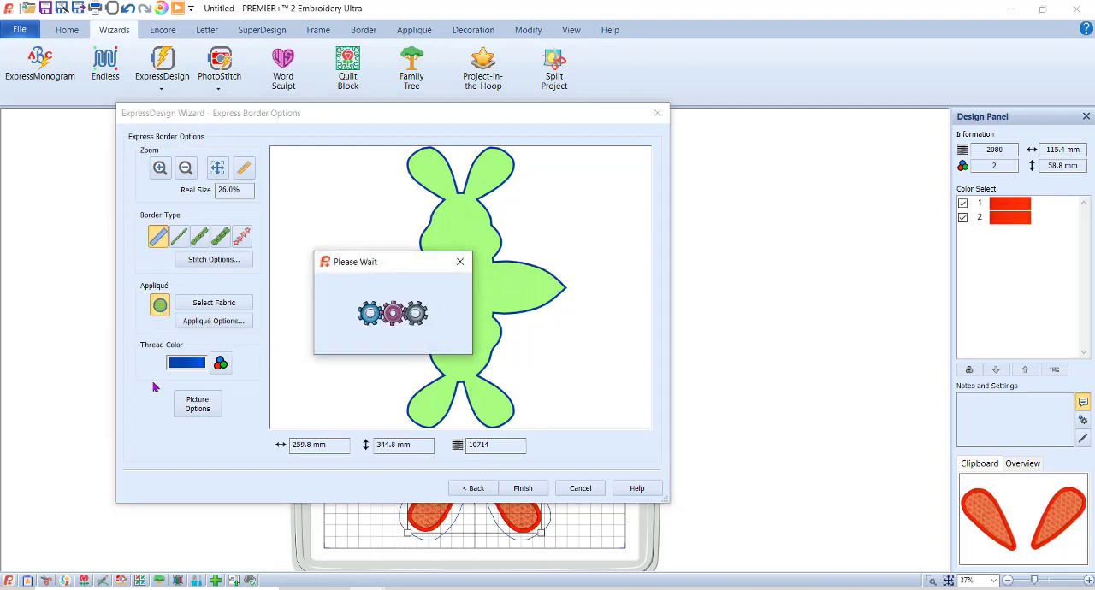
click(203, 239)
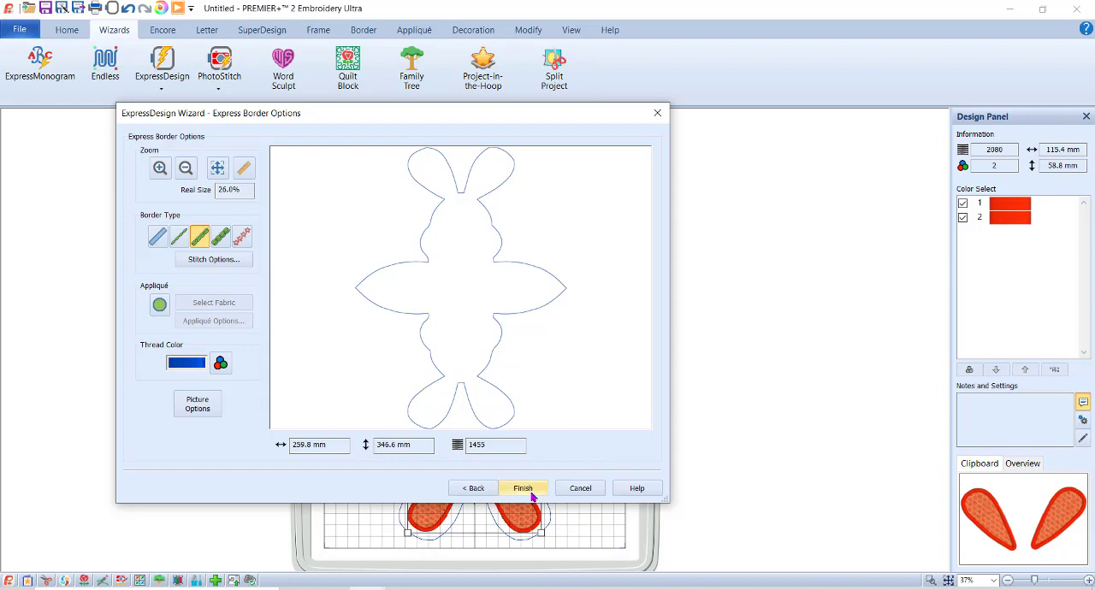
click(523, 491)
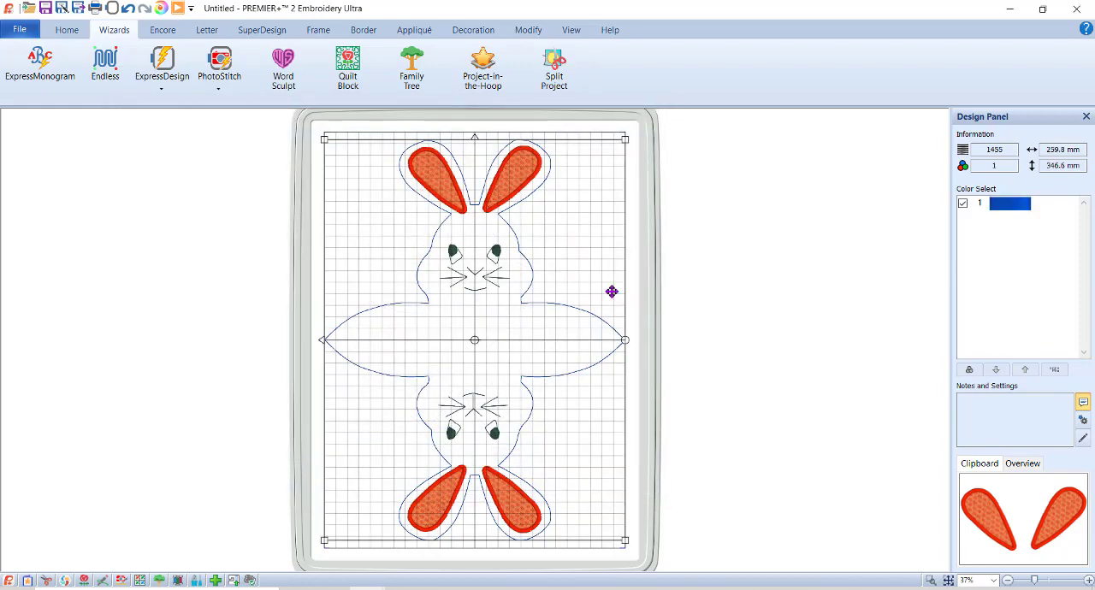
Change the new bunny outline's thread color to Robison-Anton Rayon 40 number 2415 Floral Pink.
click(1010, 204)
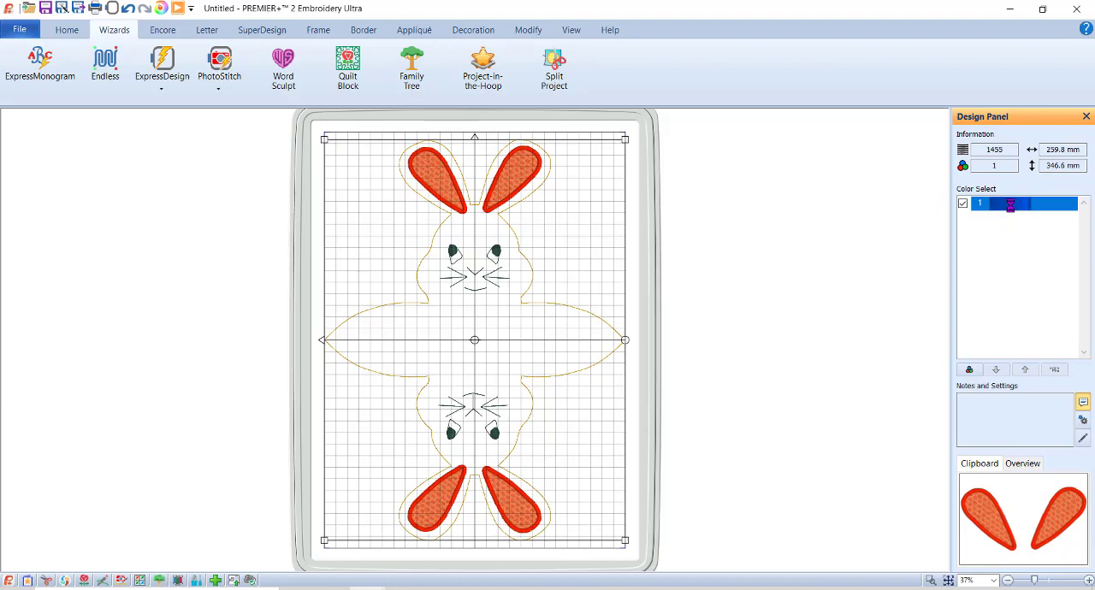
double_click(1010, 204)
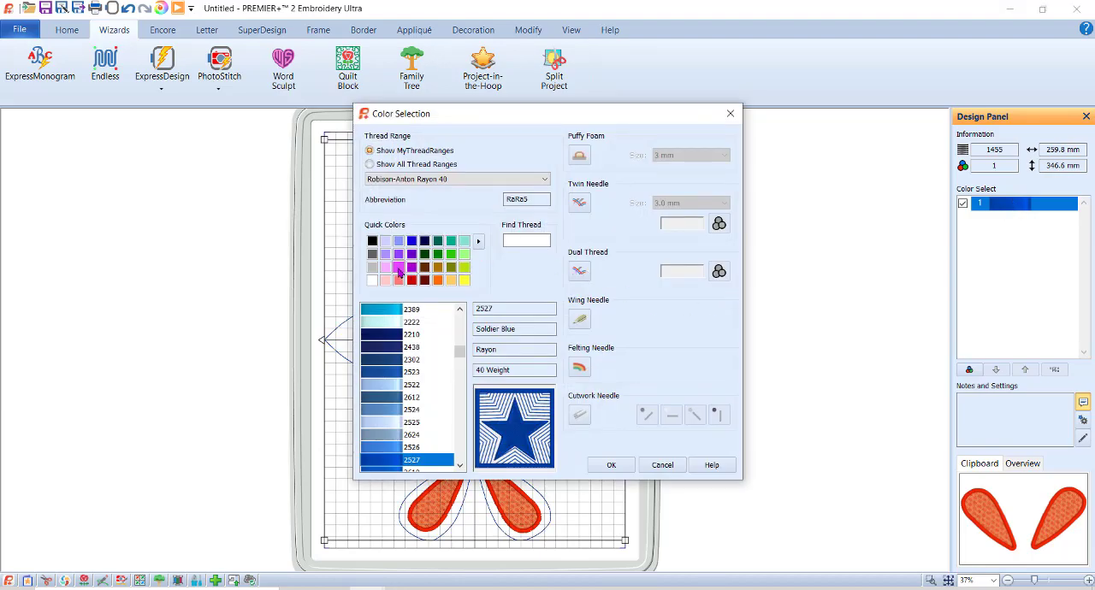
click(399, 269)
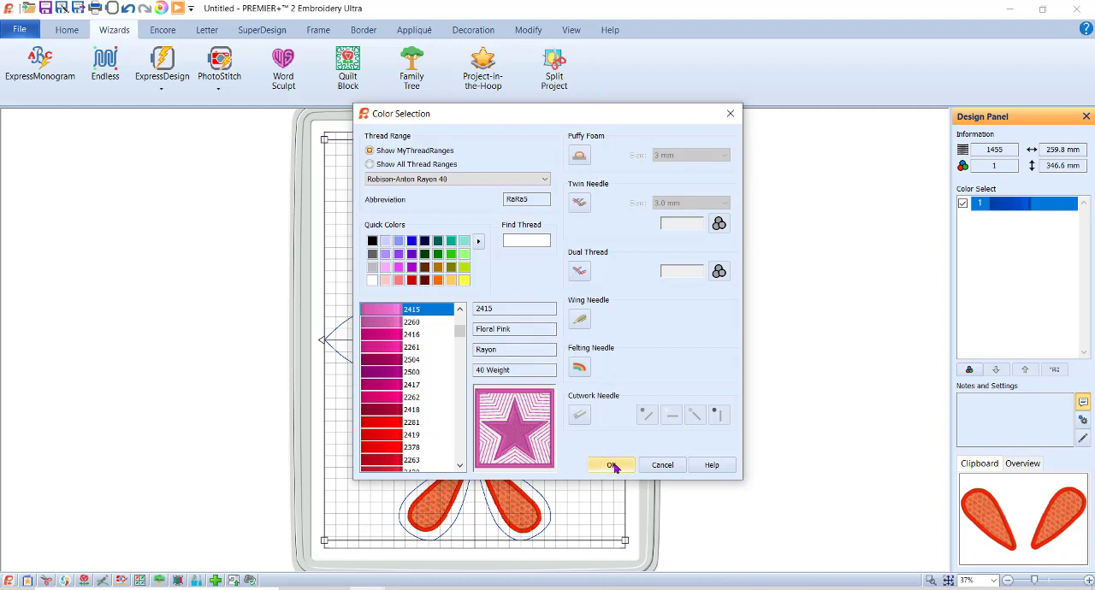
click(612, 467)
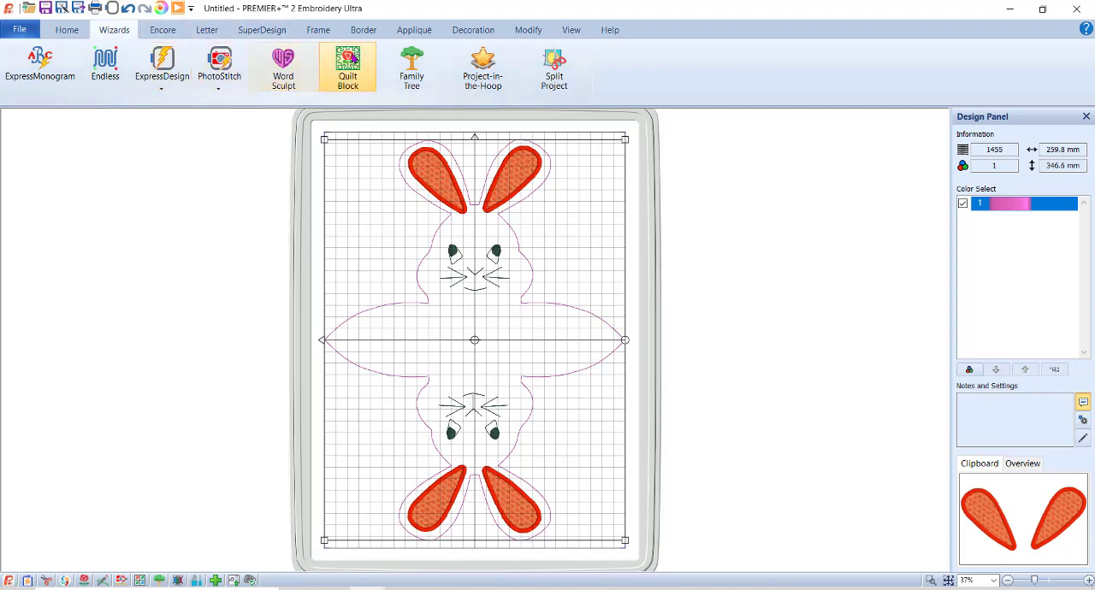
Start a Word Sculpt design and choose the rounded square as its outline shape.
click(286, 75)
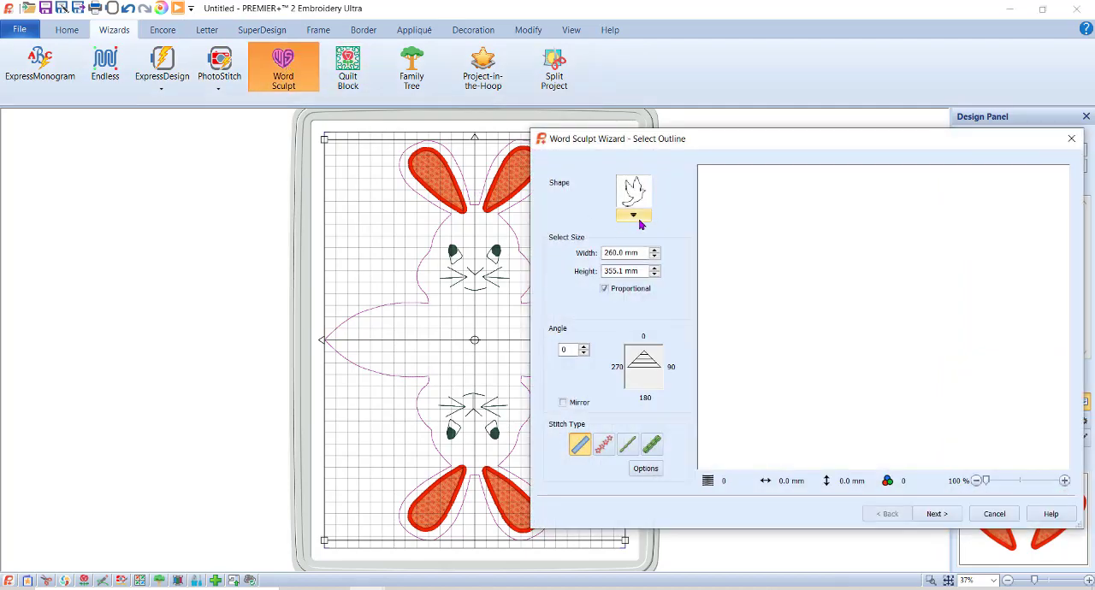
click(633, 215)
drag(791, 243, 789, 391)
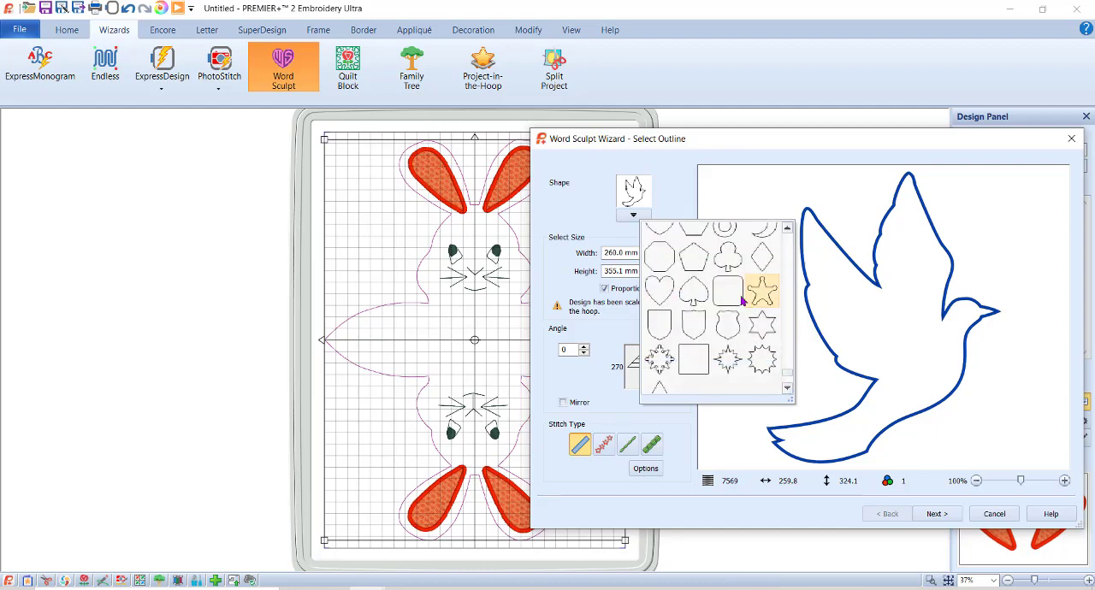
click(738, 295)
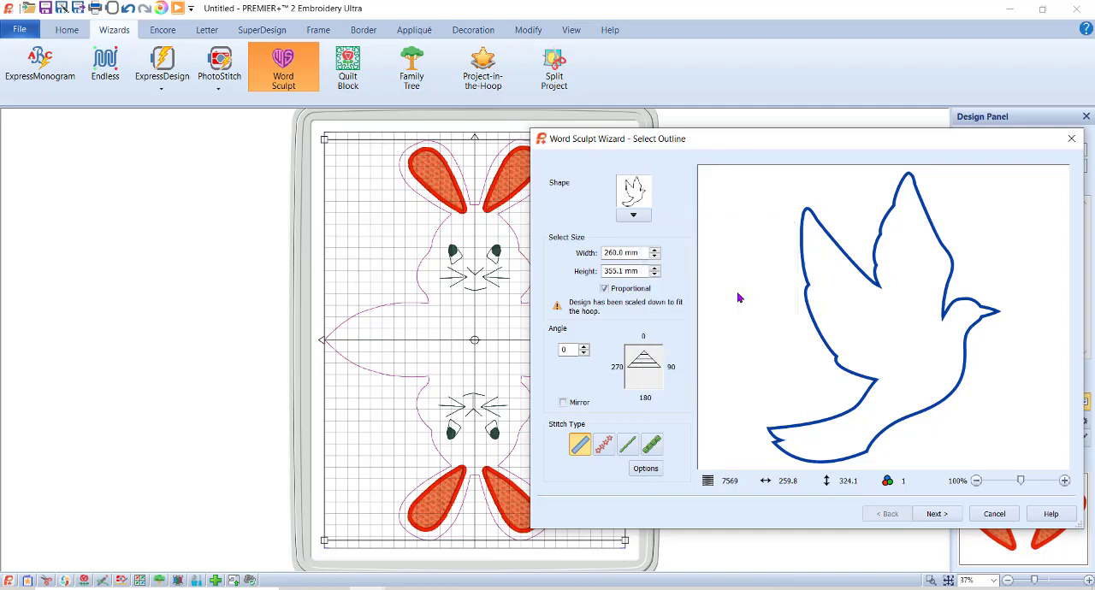
Size the Word Sculpt outline non-proportionally to 80 mm wide and 60 mm high, use running stitch, and continue to word selection.
click(605, 289)
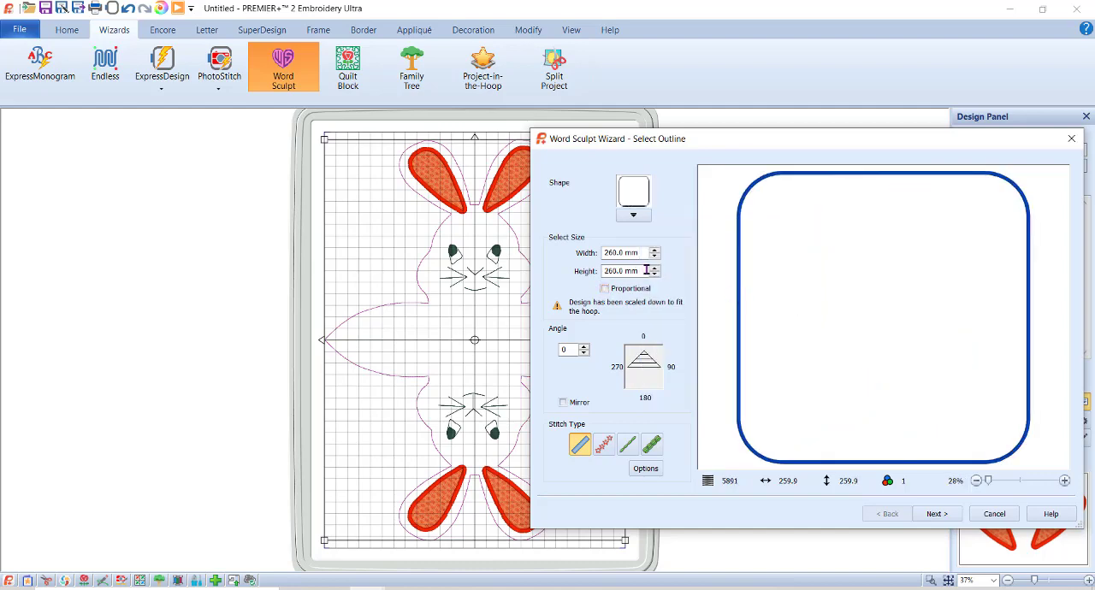
drag(642, 251, 578, 253)
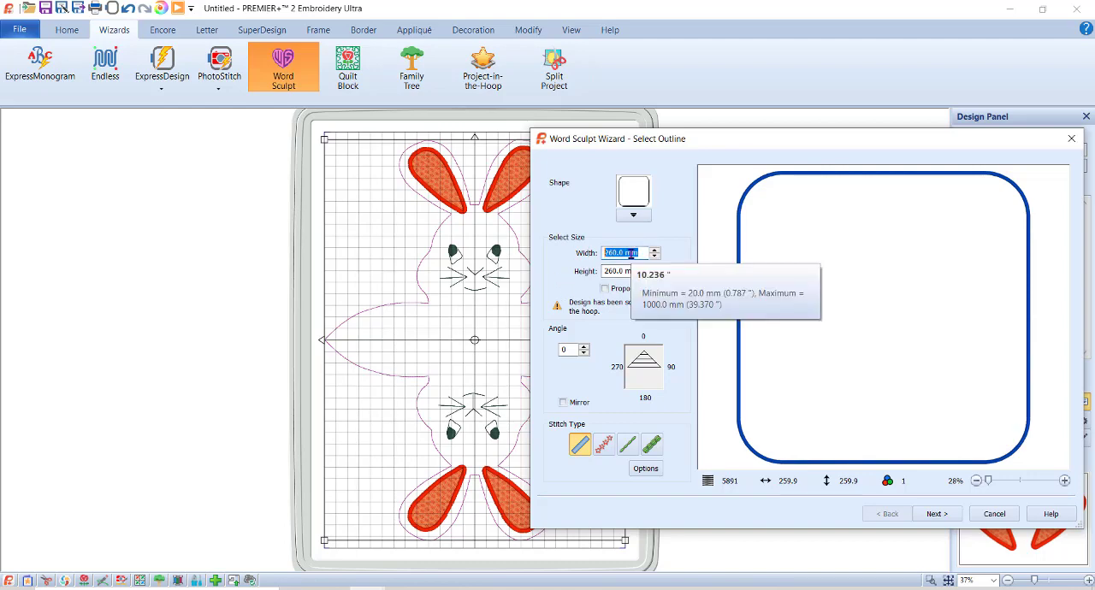
text(80)
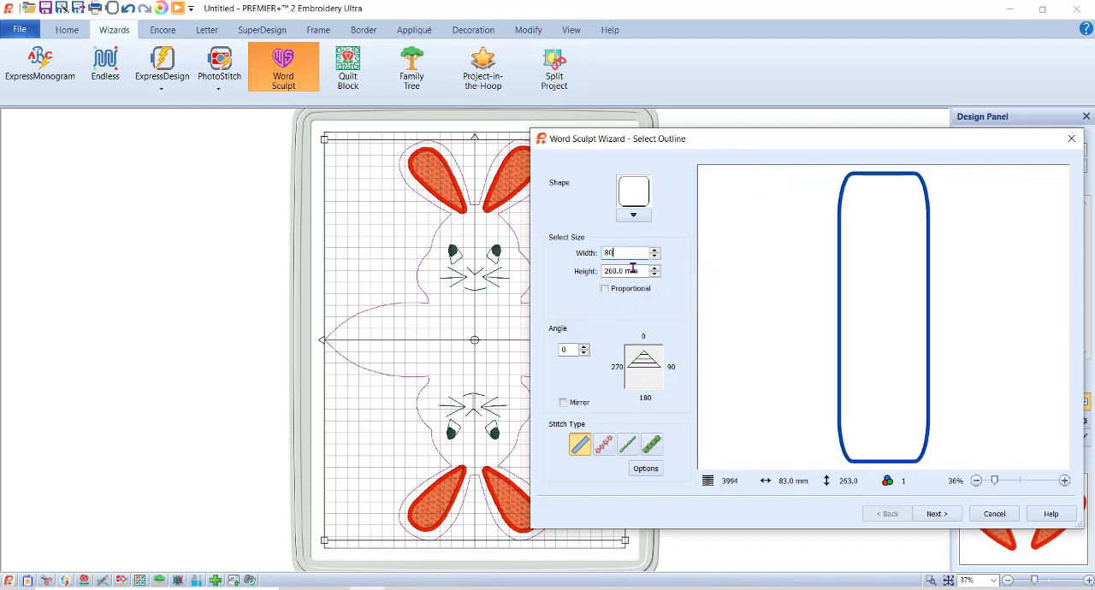
drag(638, 271, 566, 271)
text(60)
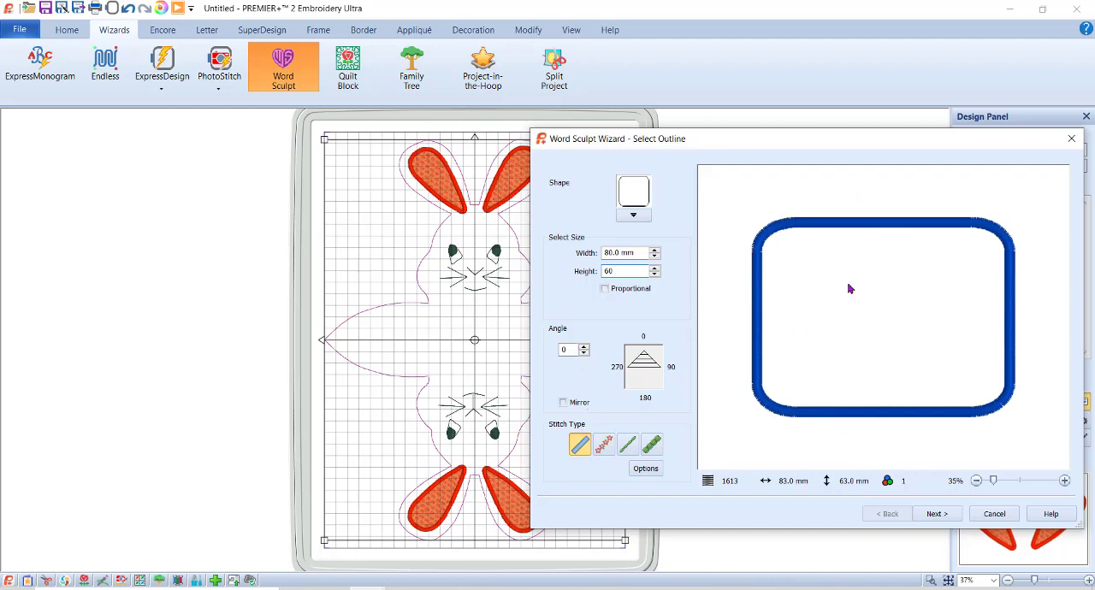
click(629, 445)
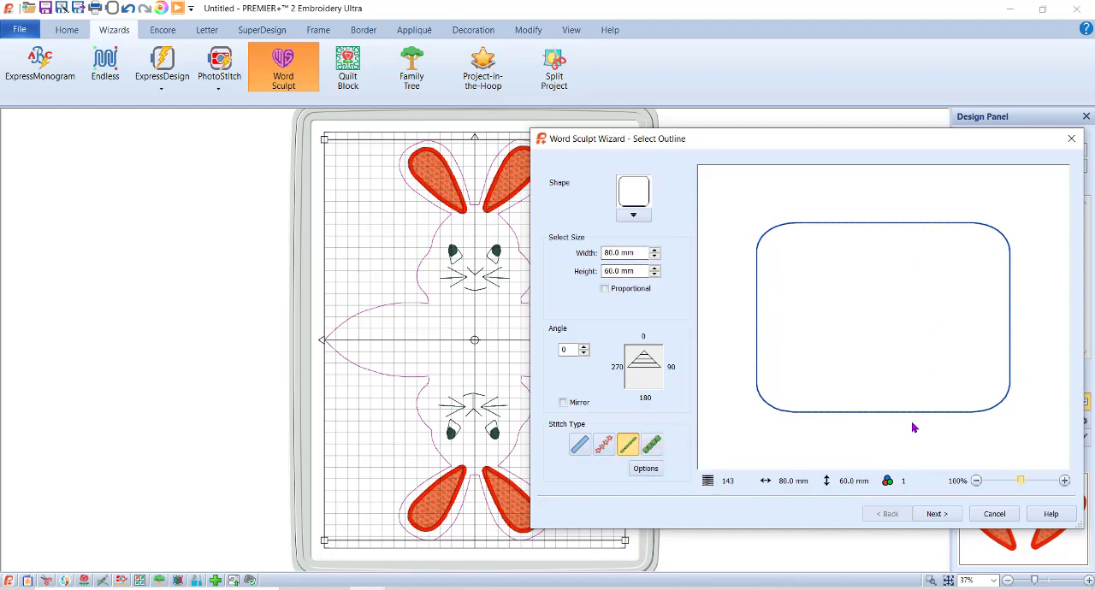
click(937, 515)
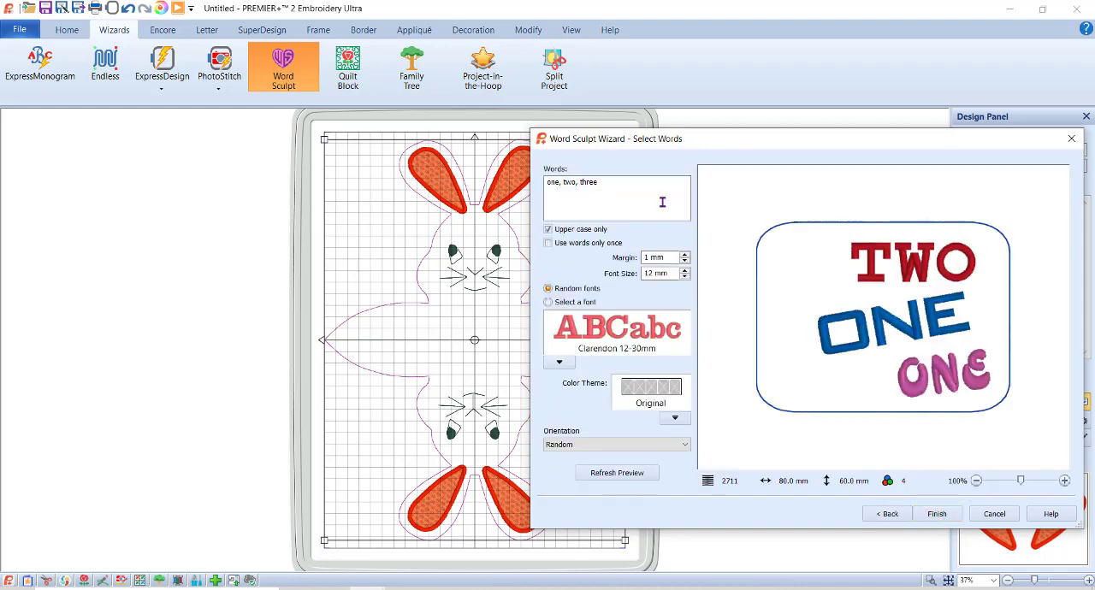
Remove all the sample words, finish the Word Sculpt design as an empty rounded rectangle, and deselect all designs in the hoop.
drag(644, 187, 518, 184)
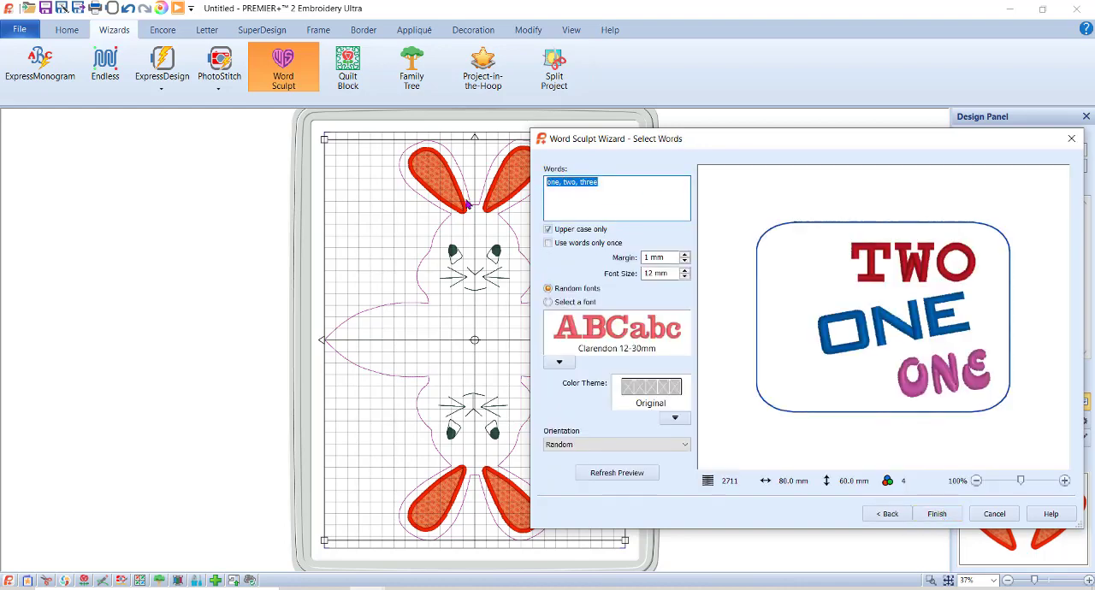
key(Delete)
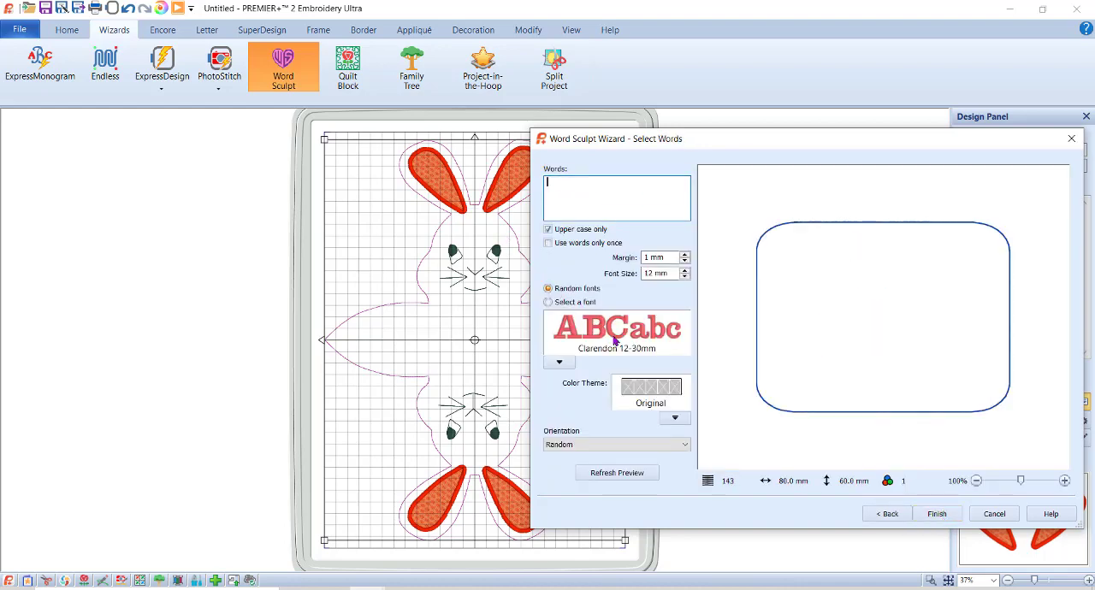
click(935, 517)
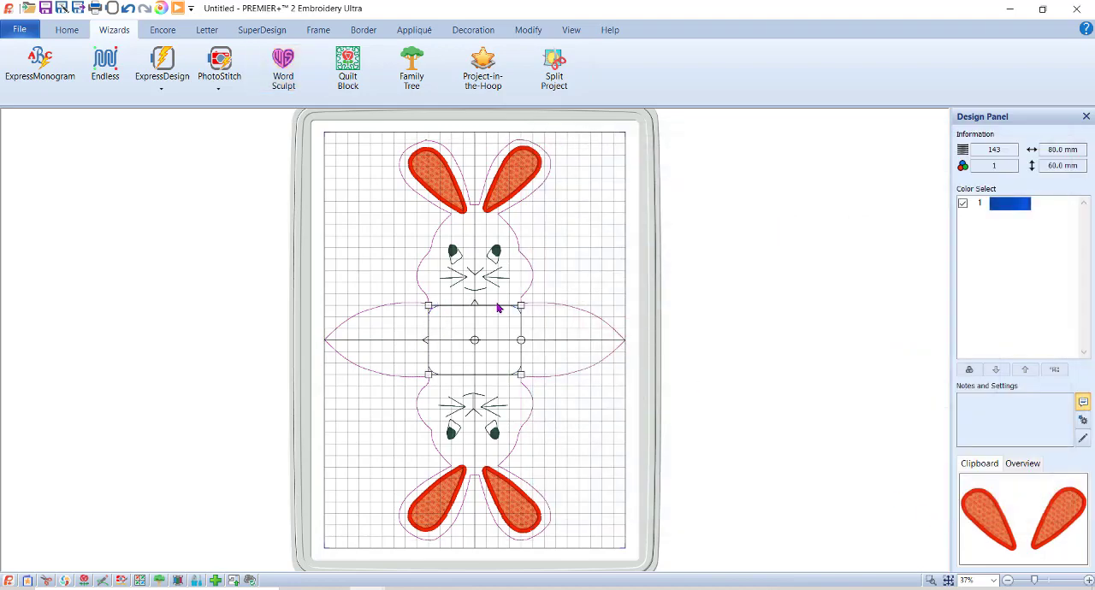
click(930, 580)
drag(303, 240, 609, 445)
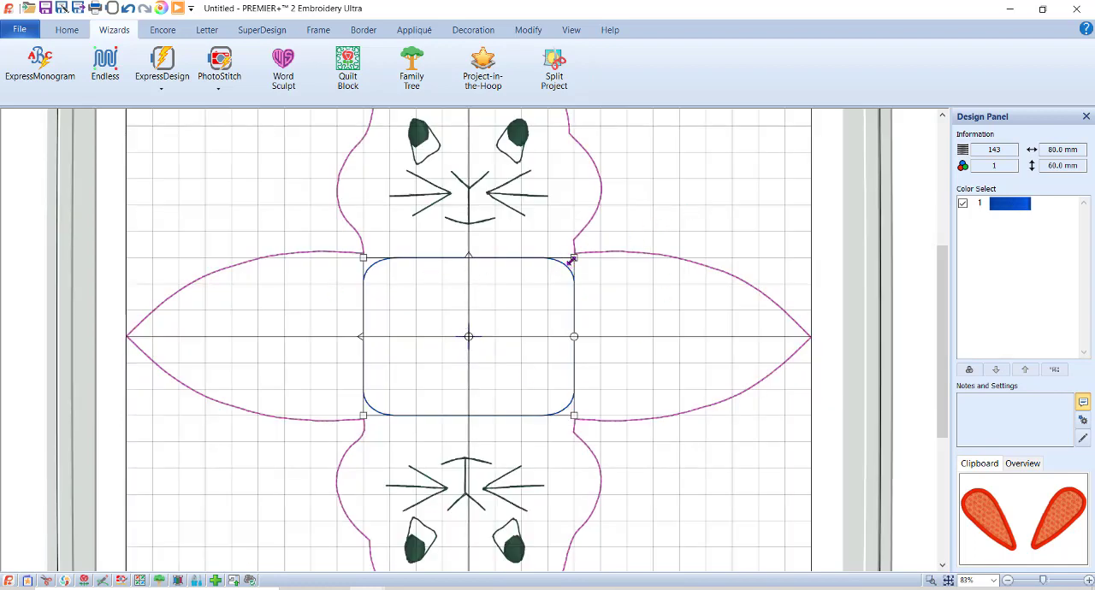
click(693, 311)
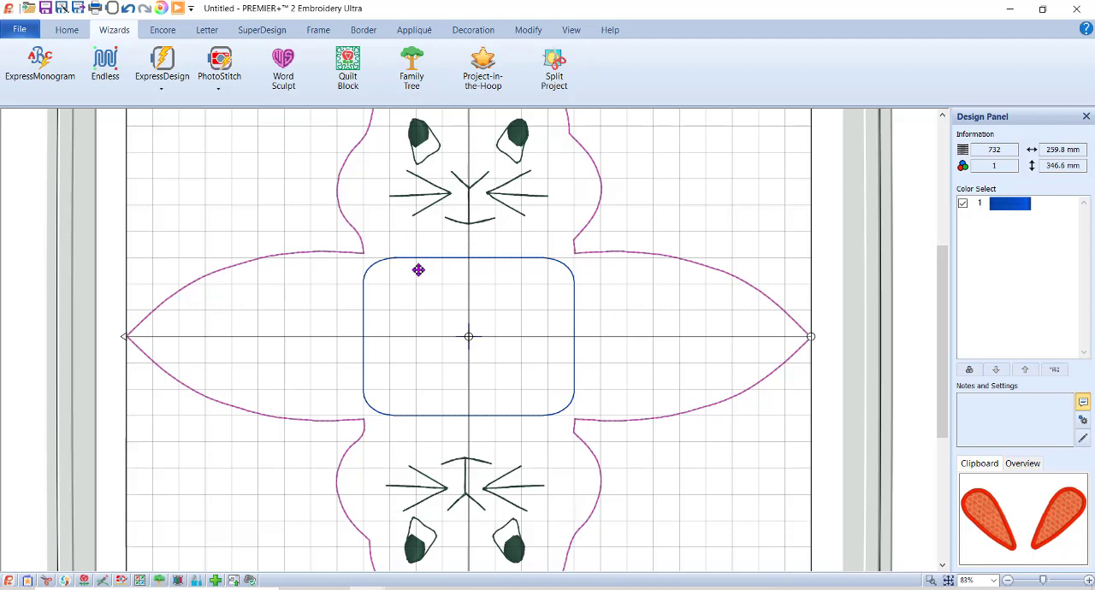
click(948, 580)
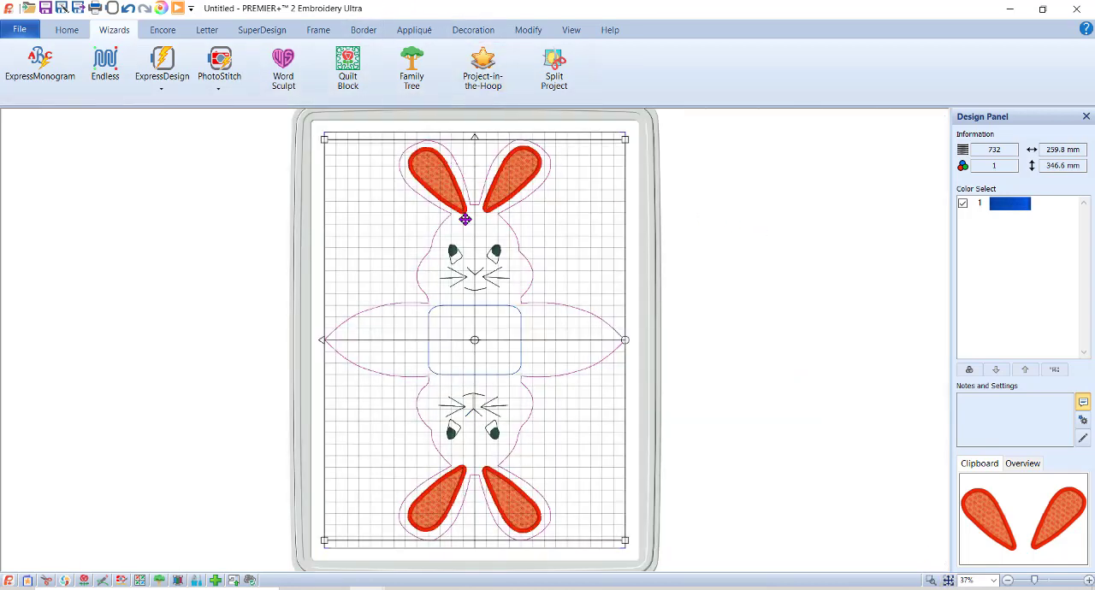
click(807, 231)
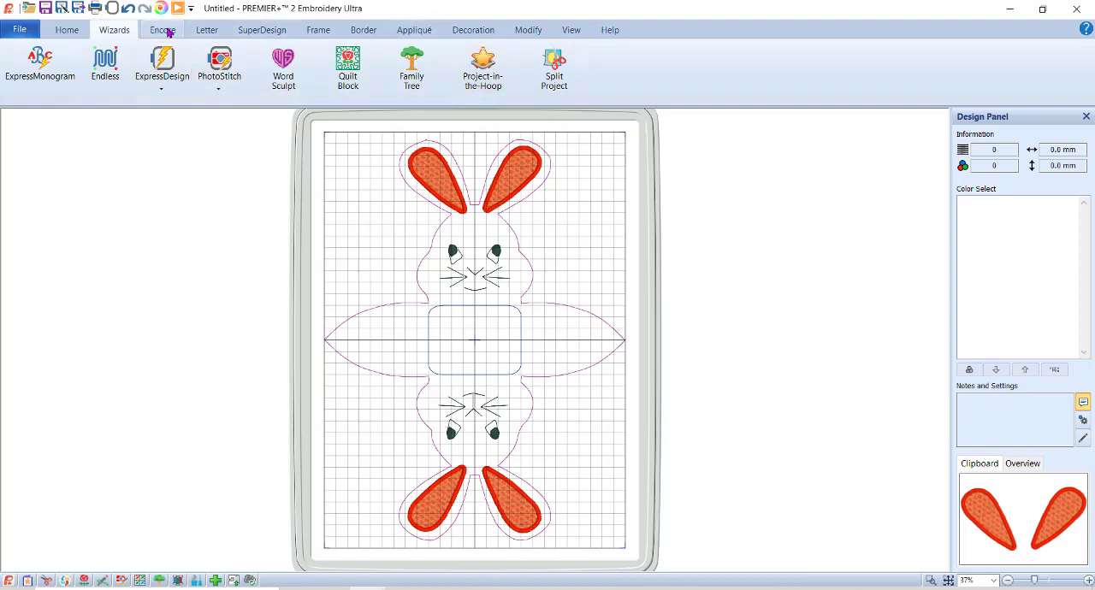
Add a lowercase letter "o" as an eyelet in the Narrow Block 6-10mm font at a size of 15 mm.
click(207, 30)
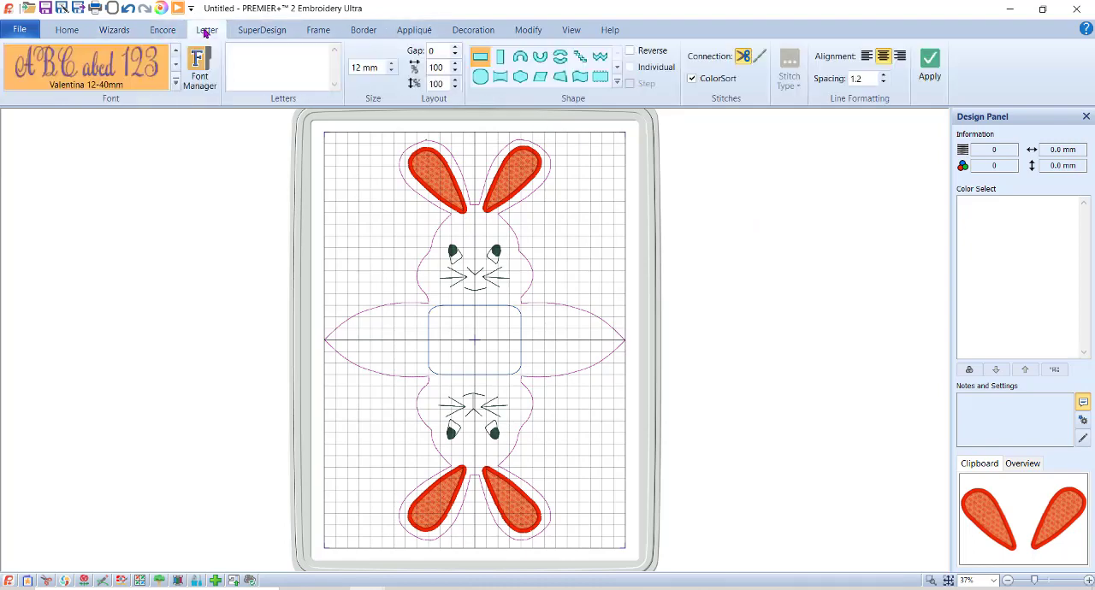
click(176, 79)
scroll(213, 287, down, 3)
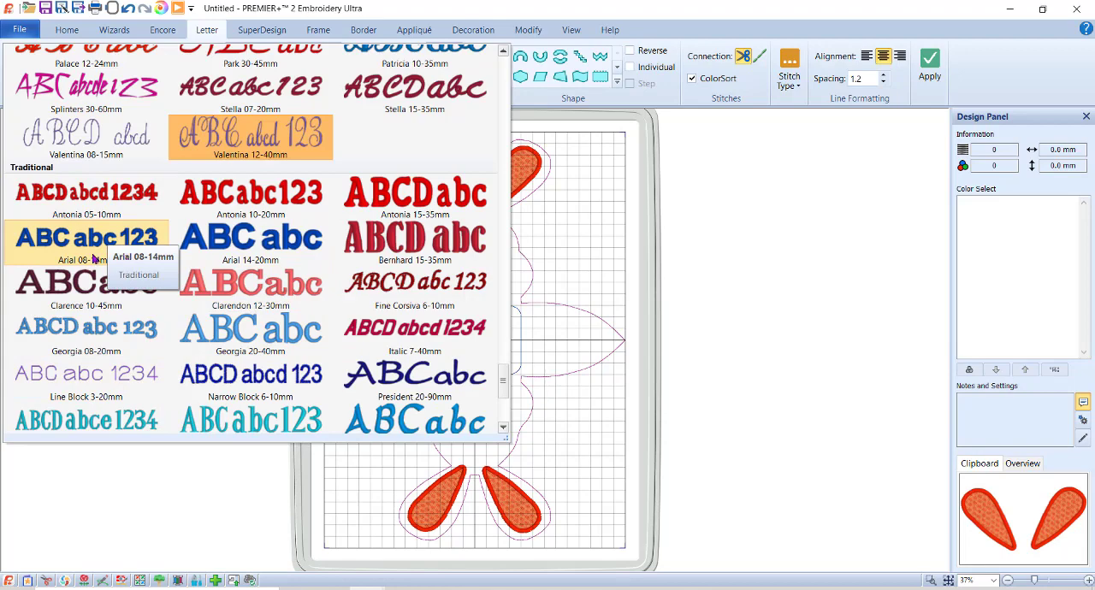
click(276, 380)
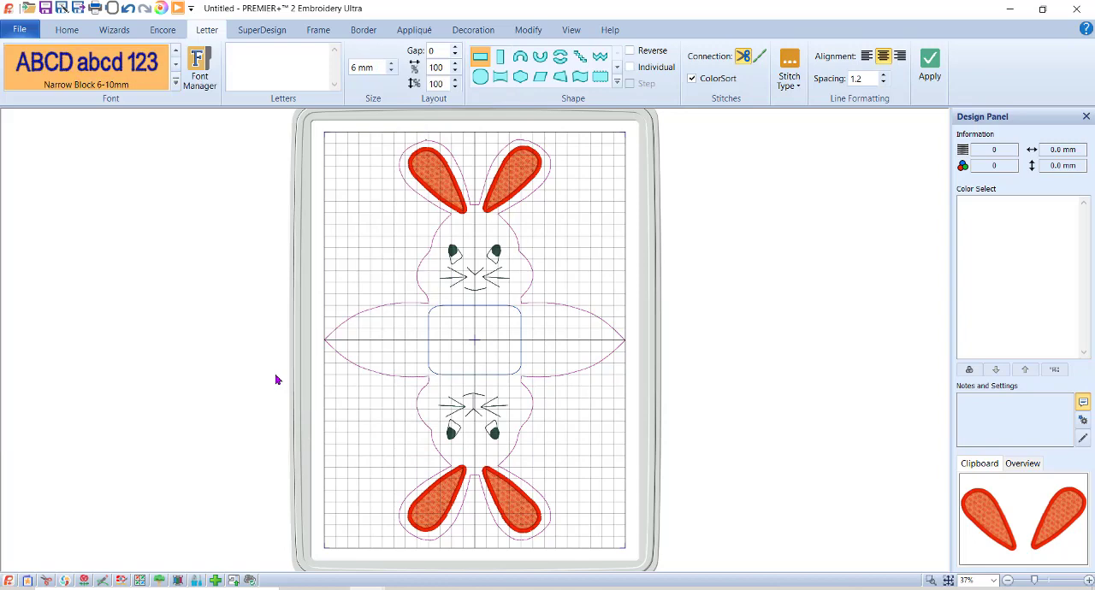
triple_click(374, 65)
text(15)
click(246, 57)
click(930, 66)
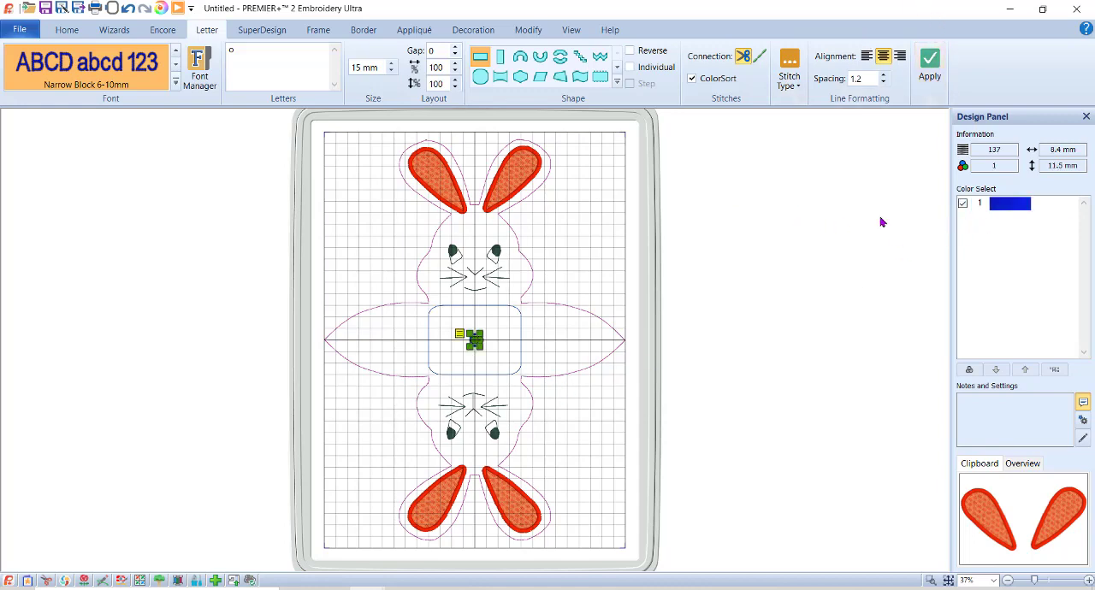
Change the eyelet letter's thread color to Sulky Rayon 40 number 561 Lipstick and check it up close.
double_click(1010, 206)
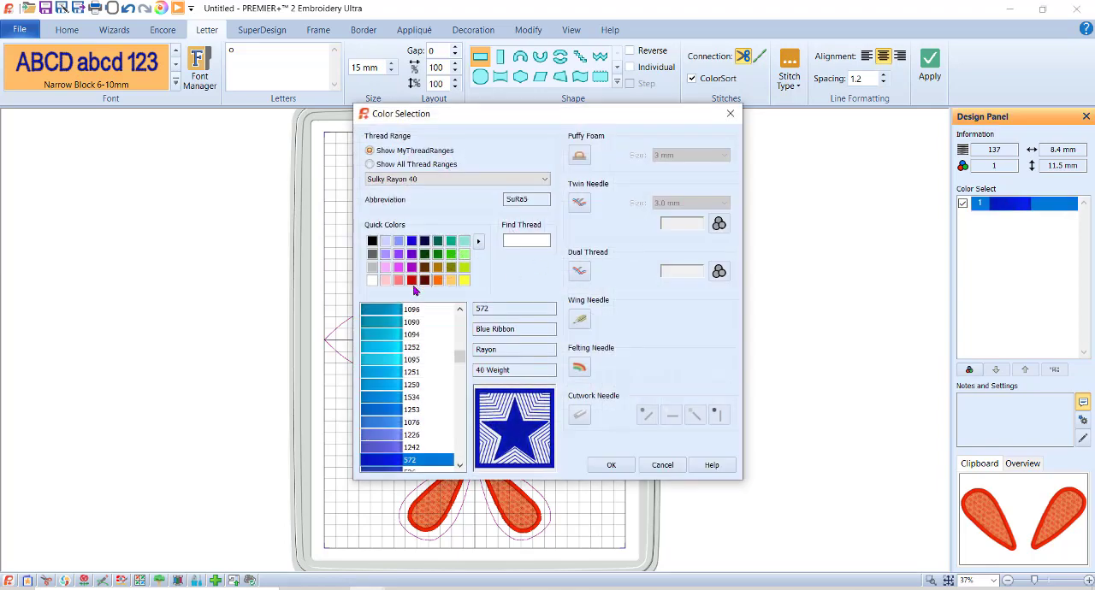
click(409, 281)
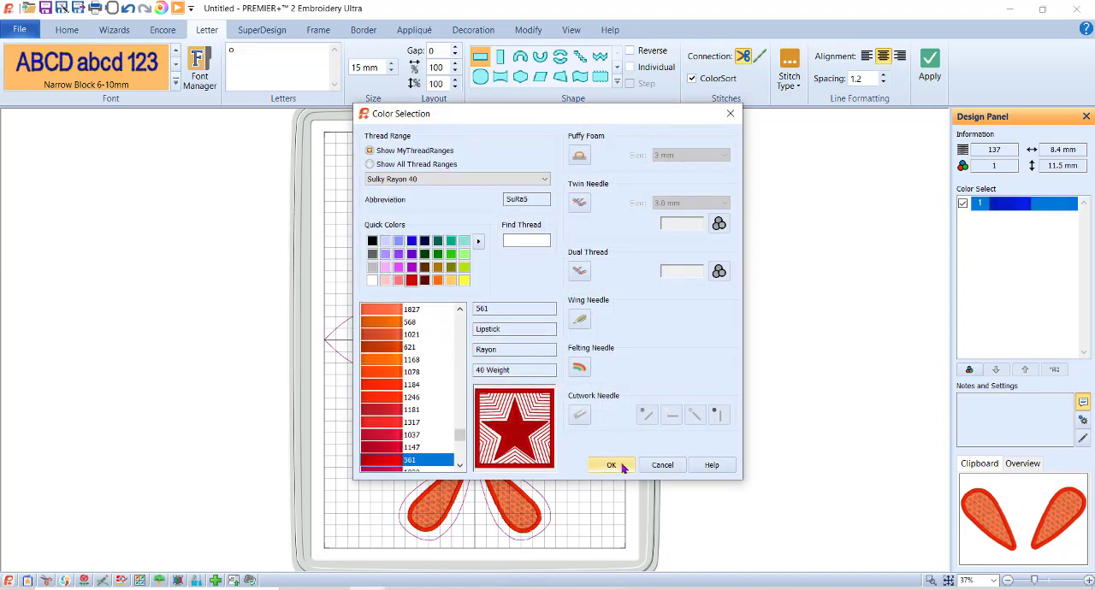
click(624, 467)
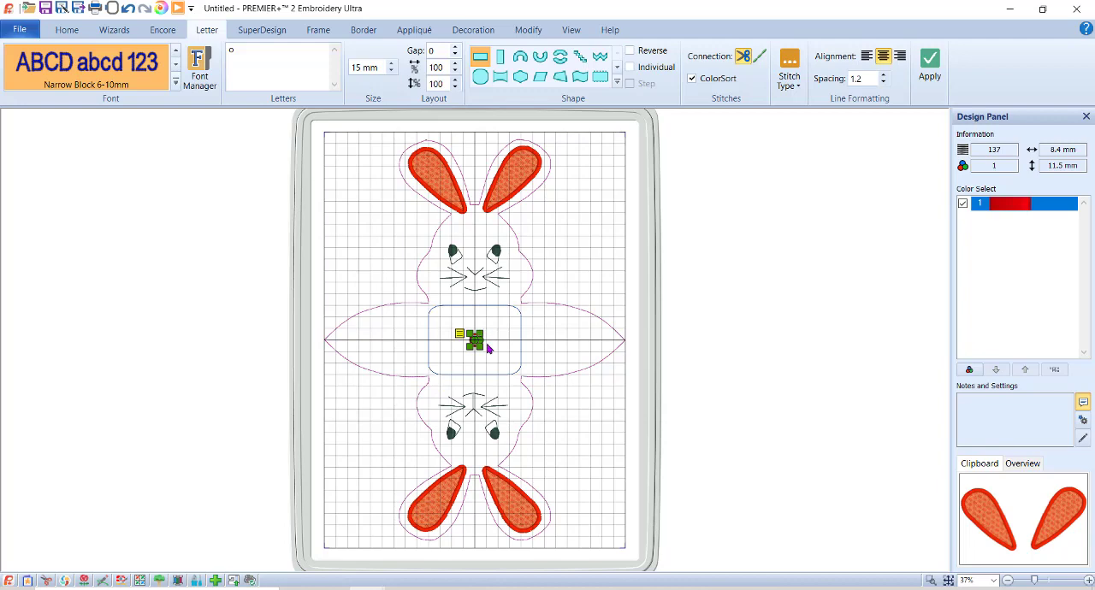
click(930, 581)
drag(440, 315, 553, 387)
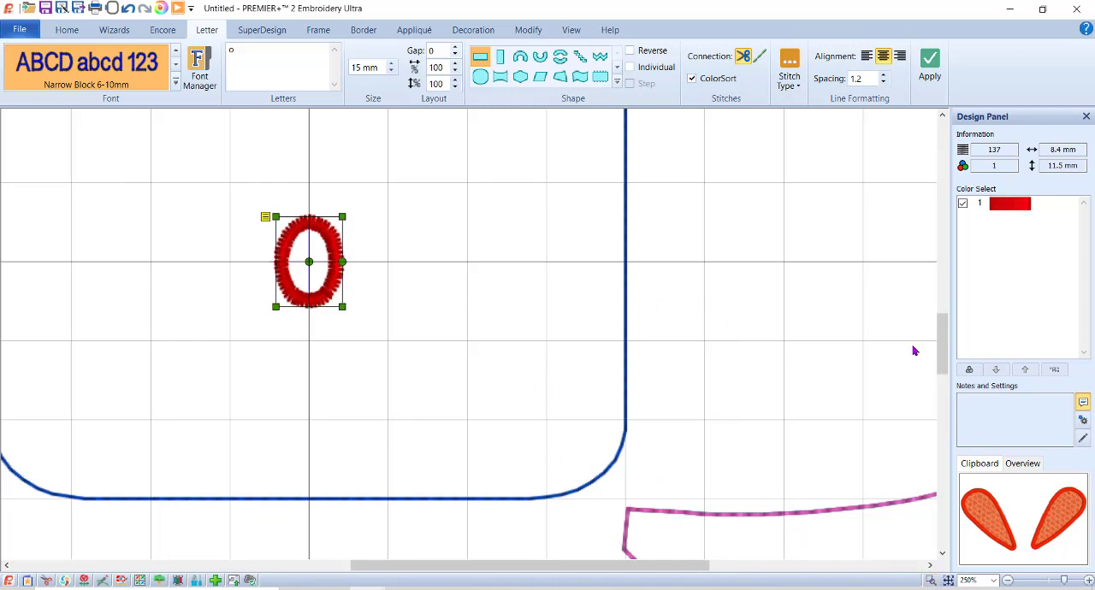
click(950, 581)
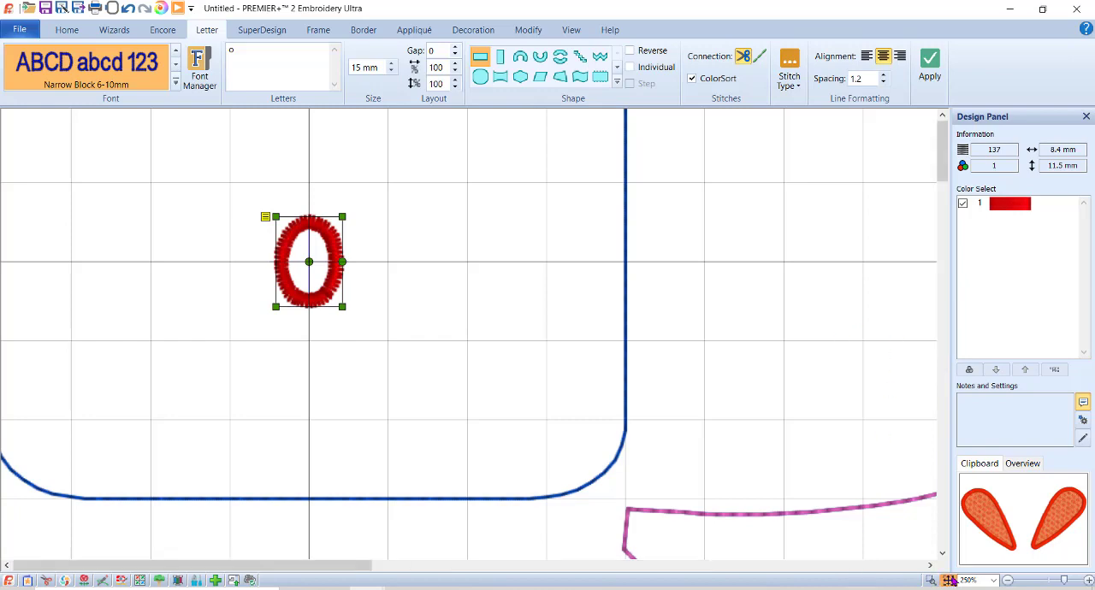
Preview a circular Encore layout of the eyelet letter with 4 repeats.
click(162, 31)
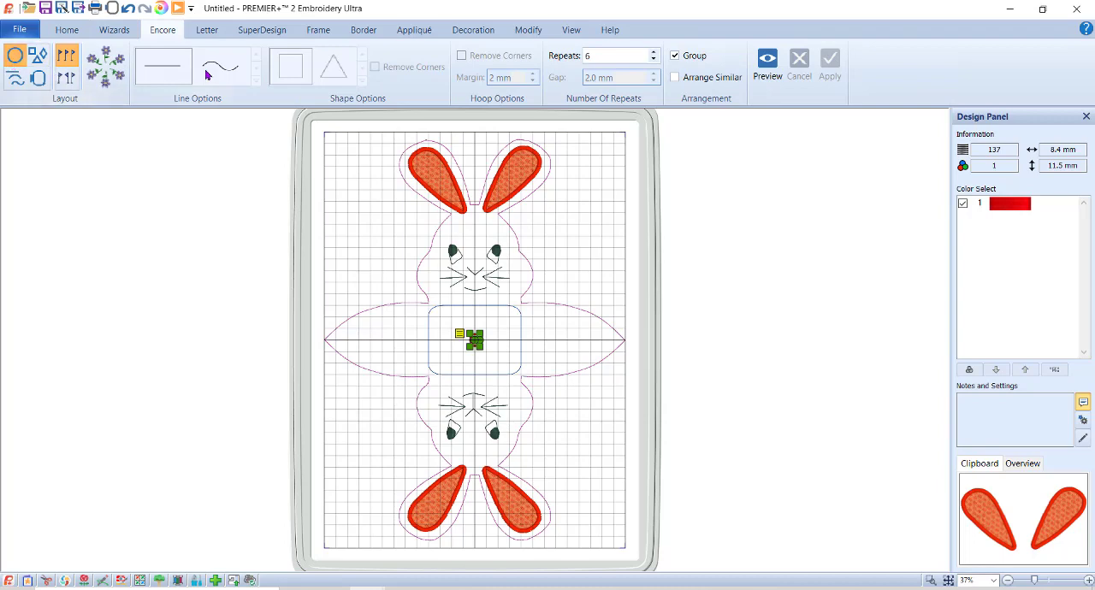
click(613, 55)
text(4)
click(775, 67)
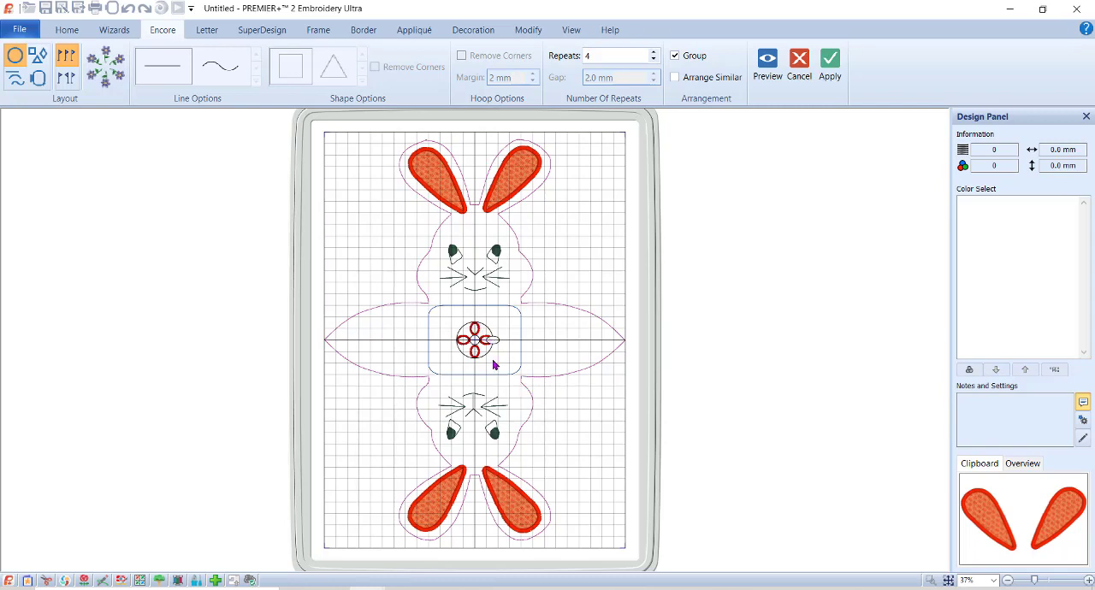
Stretch the Encore circle to about 241 x 225 mm, placing eyelets near the side tips and between each pair of ears, and apply it.
drag(479, 329, 534, 231)
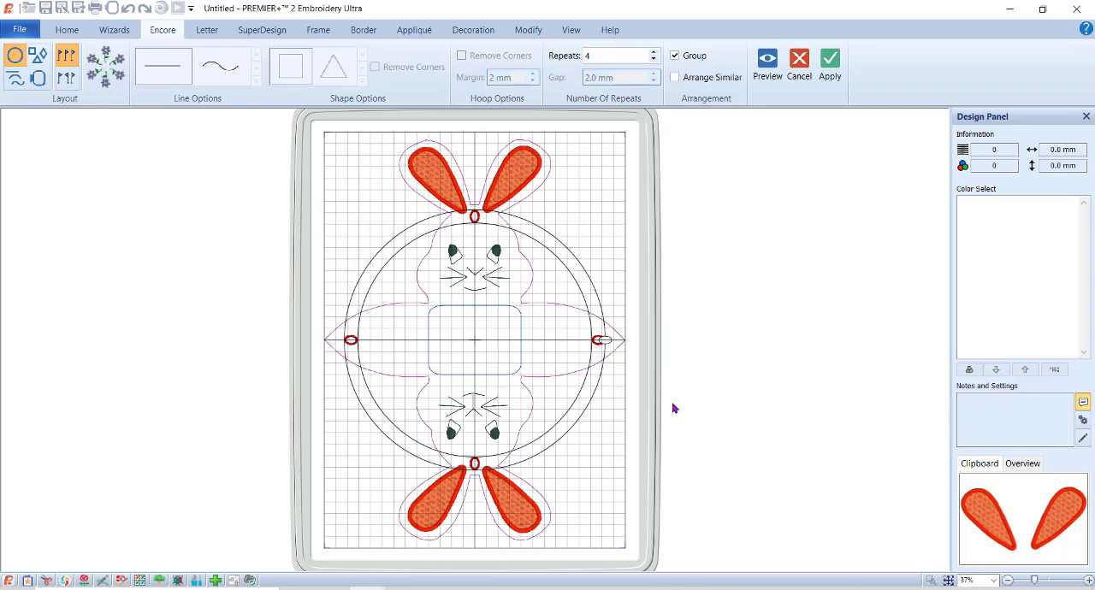
drag(604, 341, 611, 340)
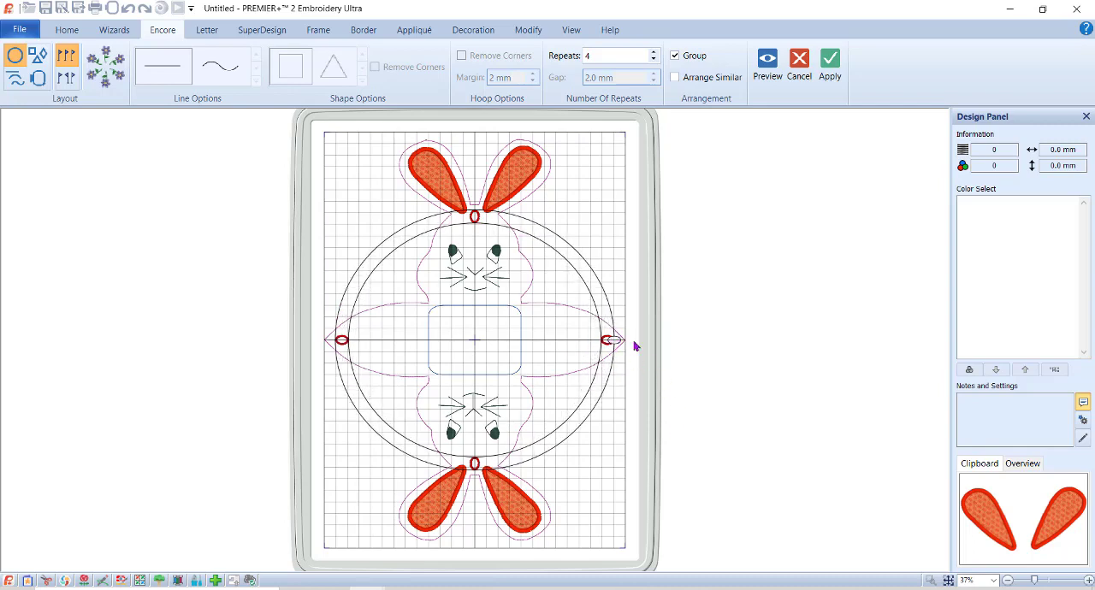
click(830, 65)
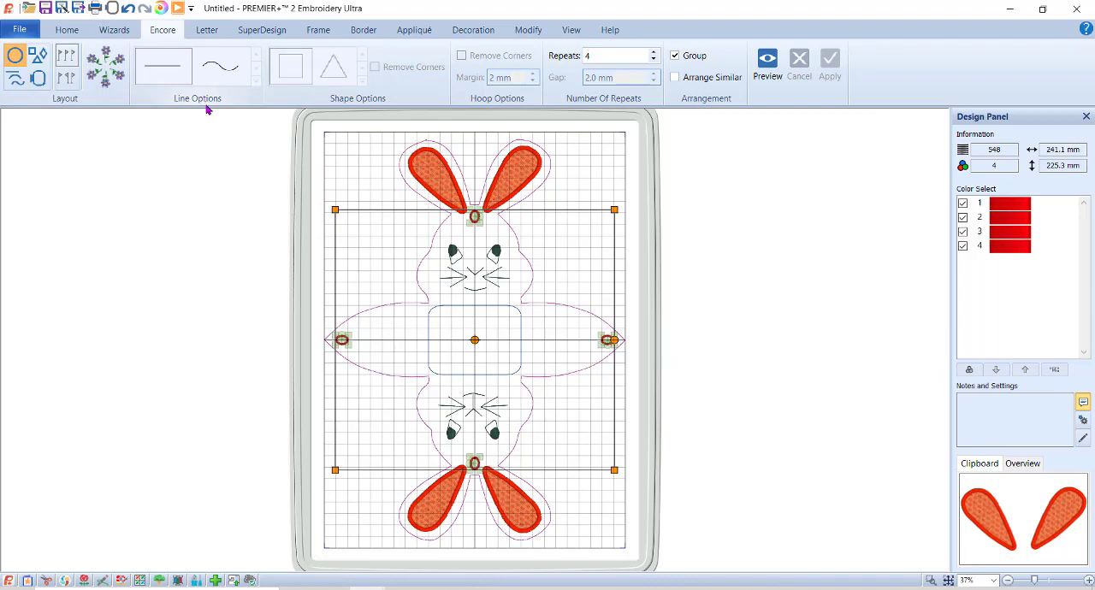
Review the stitching order of the whole design in the Design Player, then close it.
click(178, 9)
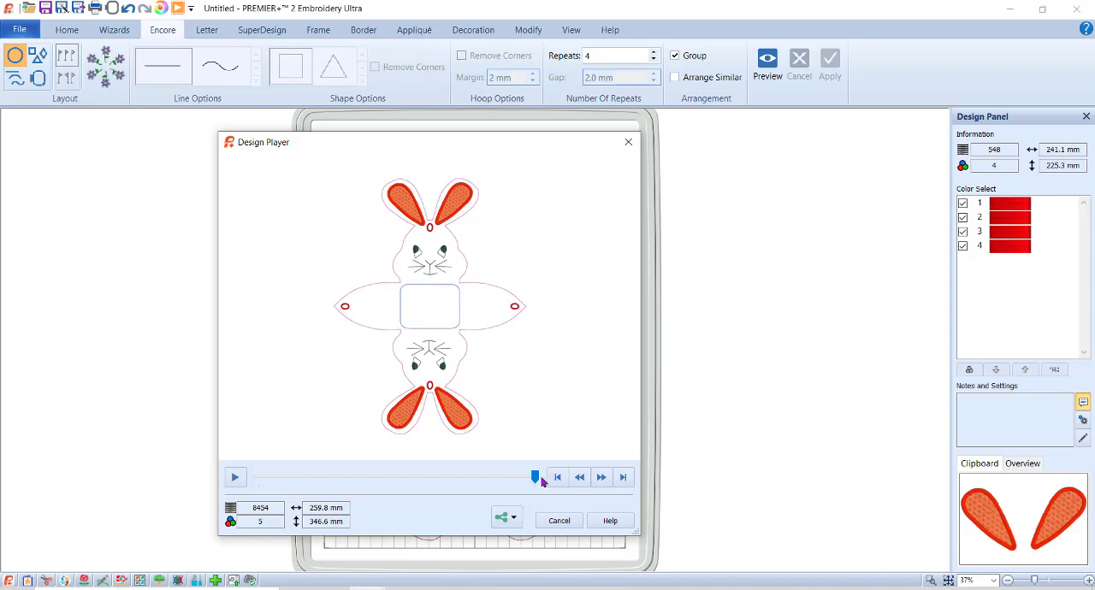
drag(536, 478, 188, 496)
drag(259, 478, 290, 479)
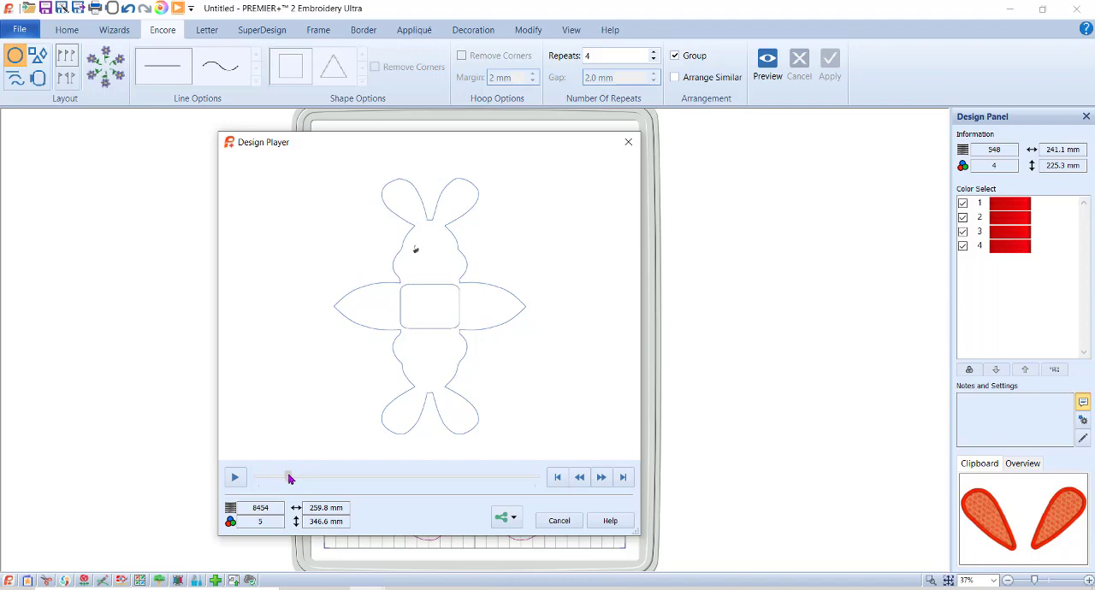
click(566, 520)
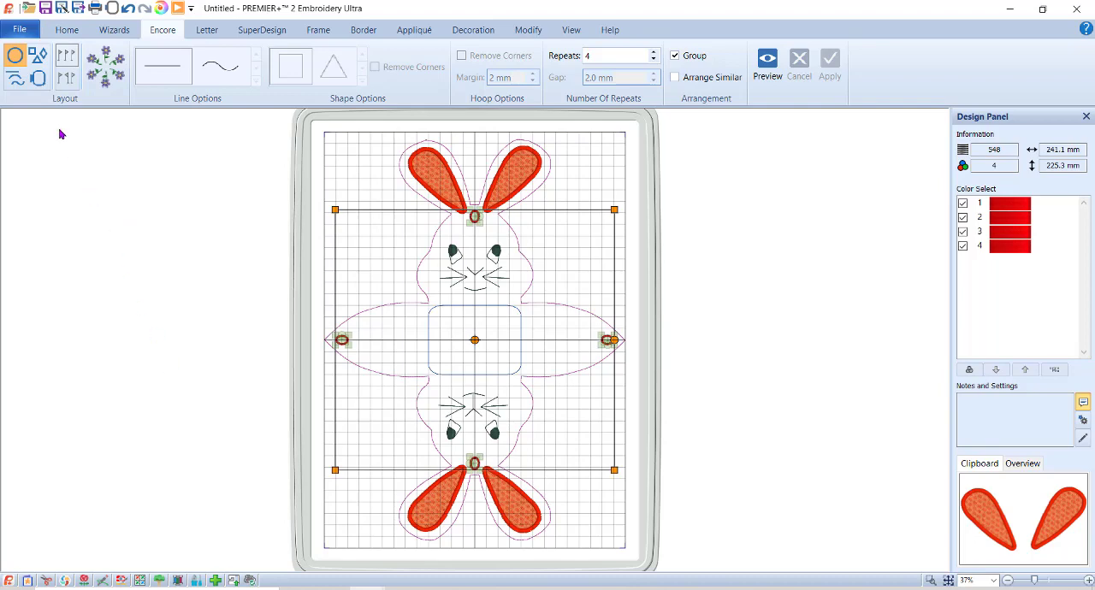
Select the blue 80 x 60 mm rounded rectangle and move it to the front of the layout order.
click(69, 31)
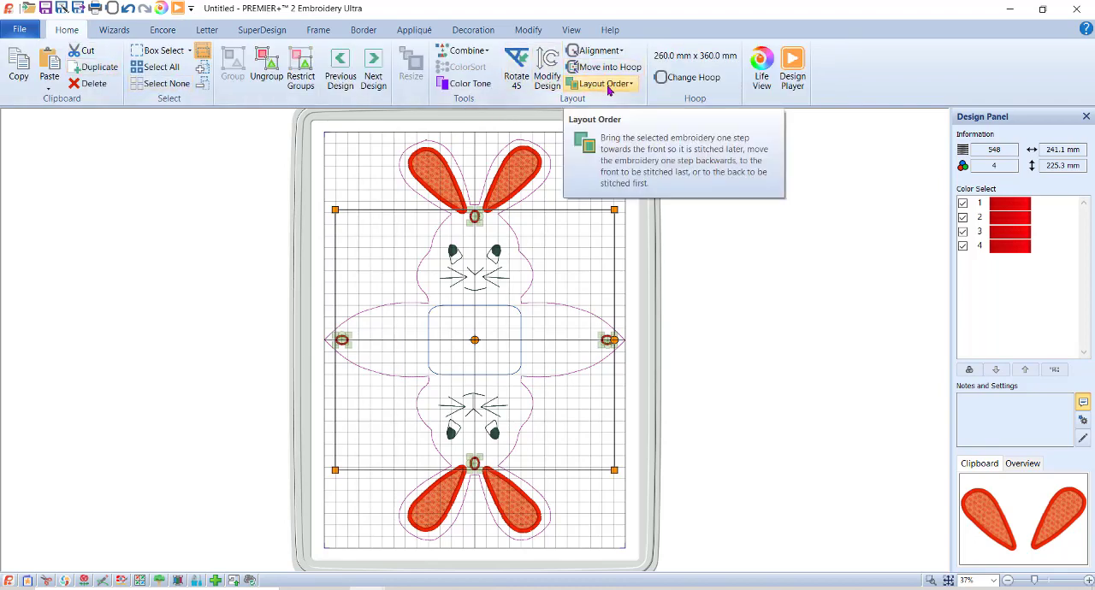
click(374, 68)
key(Tab)
key(Tab)
key(Tab)
key(Tab)
key(Tab)
key(Tab)
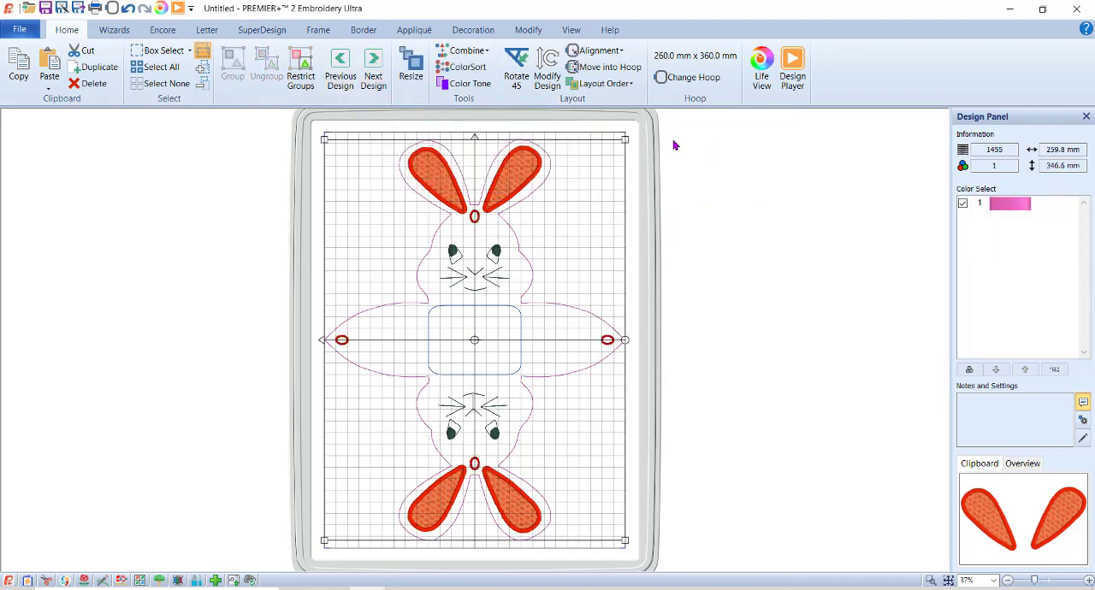
click(615, 89)
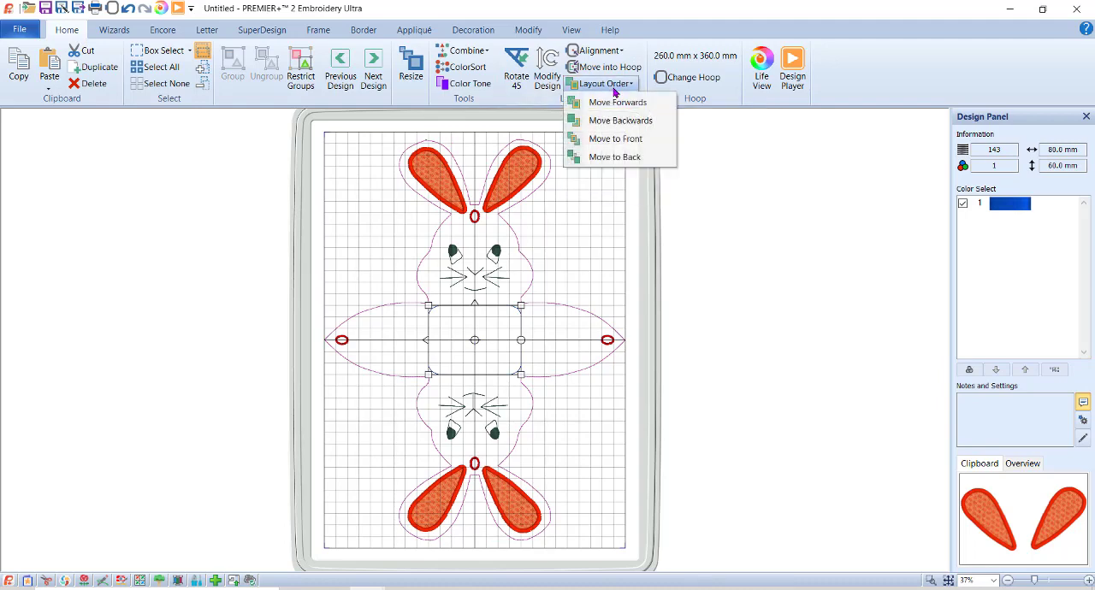
click(614, 141)
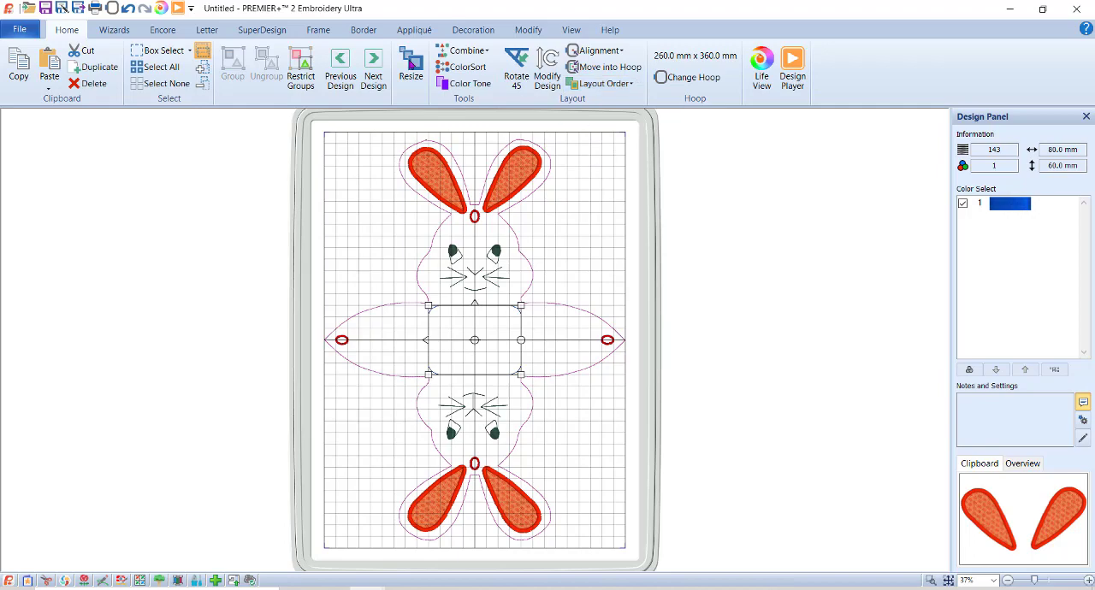
Change the rounded rectangle's thread color to the golden brown quick color.
double_click(1003, 207)
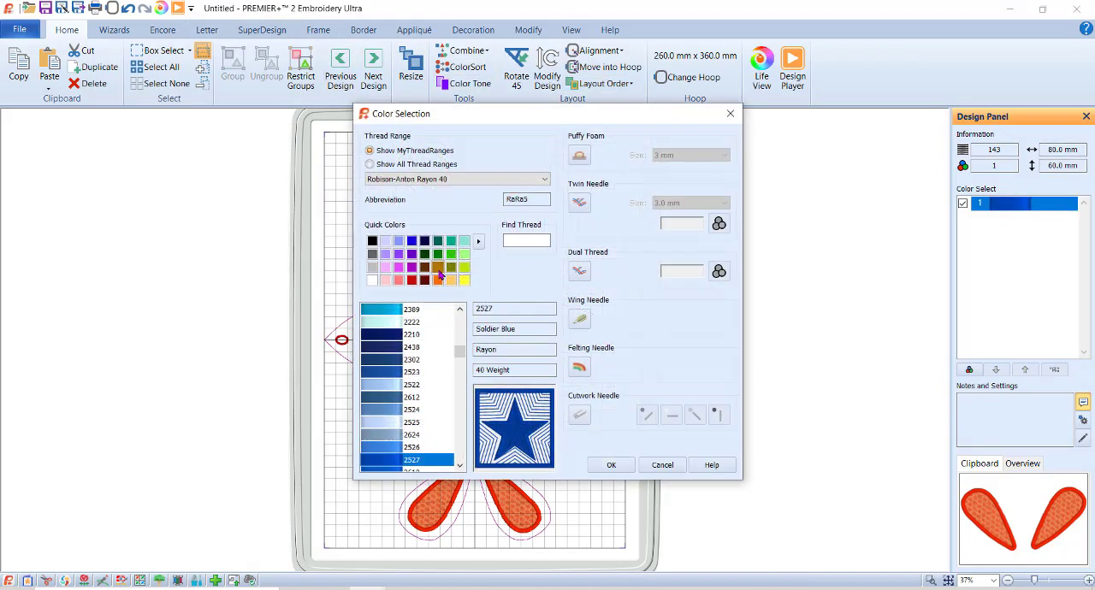
click(439, 267)
click(612, 466)
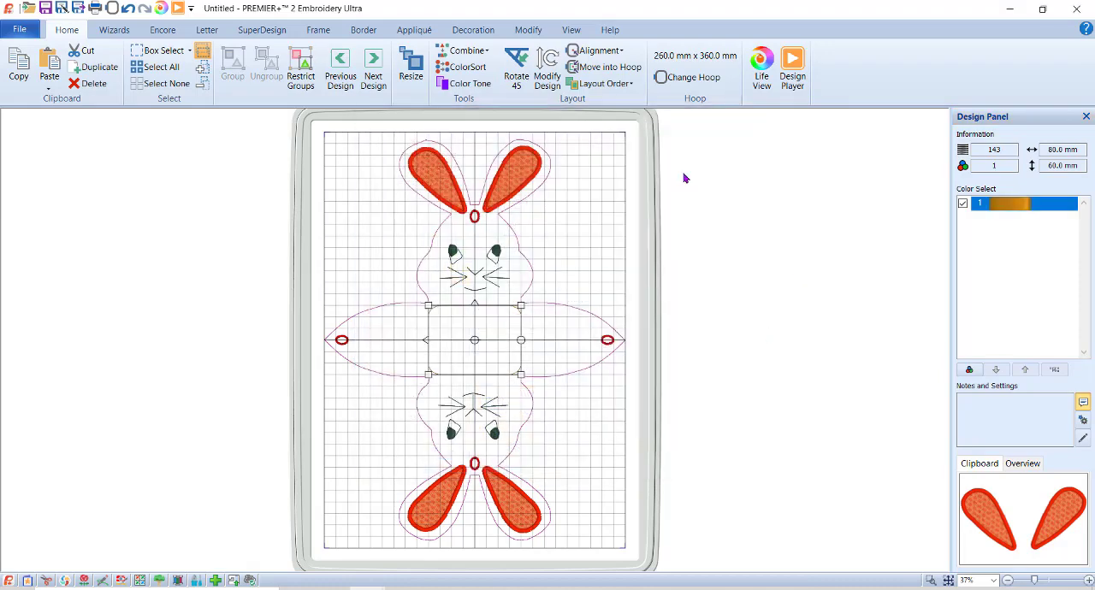
Recheck the stitch sequence in the Design Player with the recolored rectangle, then close the player.
click(177, 9)
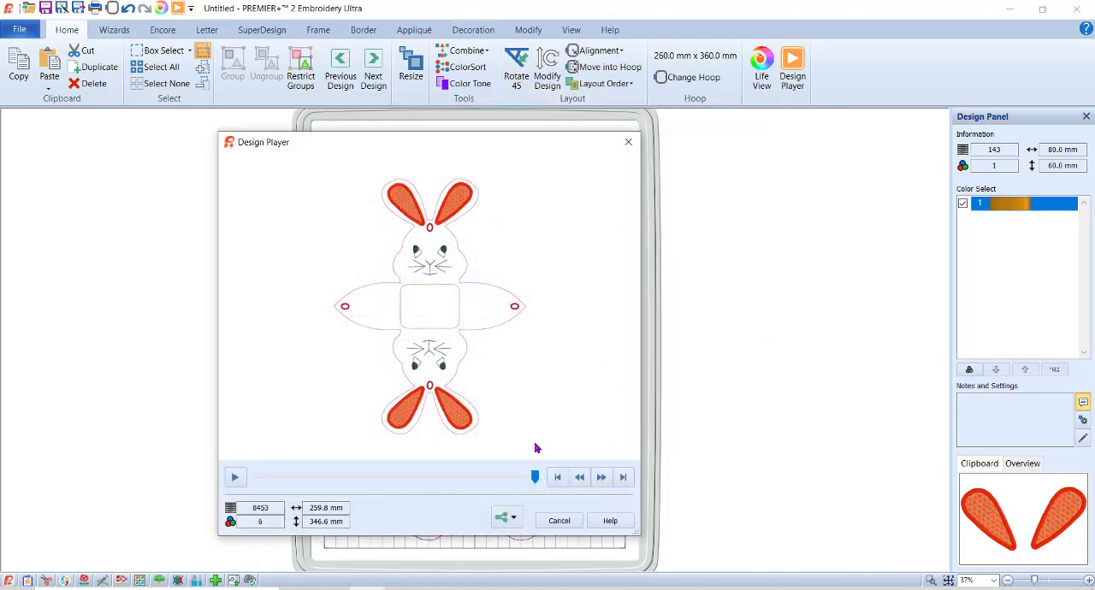
mouse_move(536, 476)
mouse_down()
mouse_move(259, 477)
mouse_move(487, 467)
mouse_move(486, 478)
mouse_move(545, 485)
mouse_up()
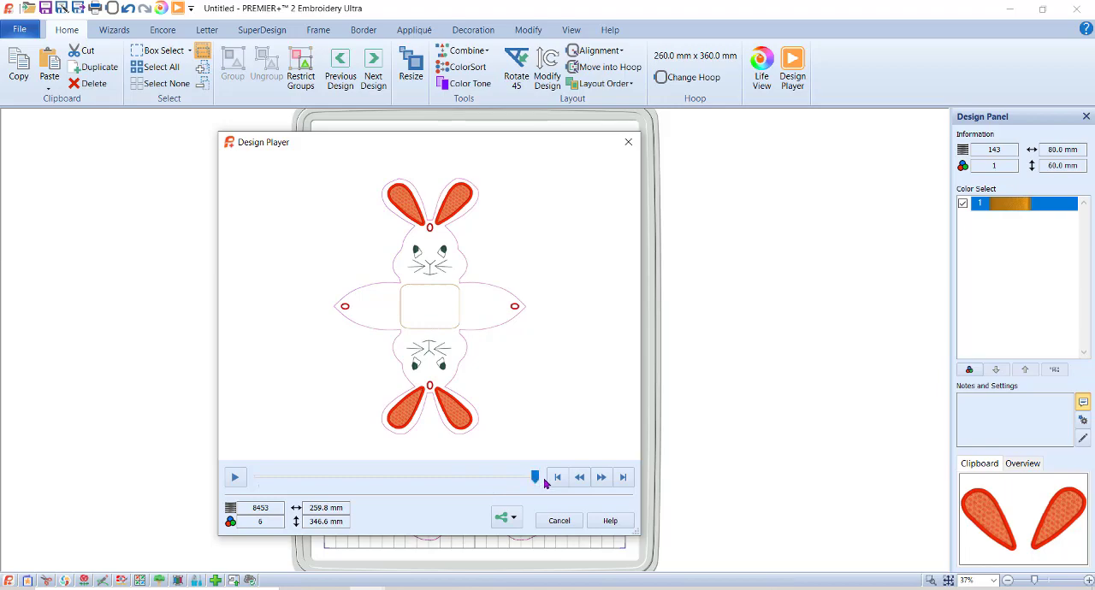
click(559, 521)
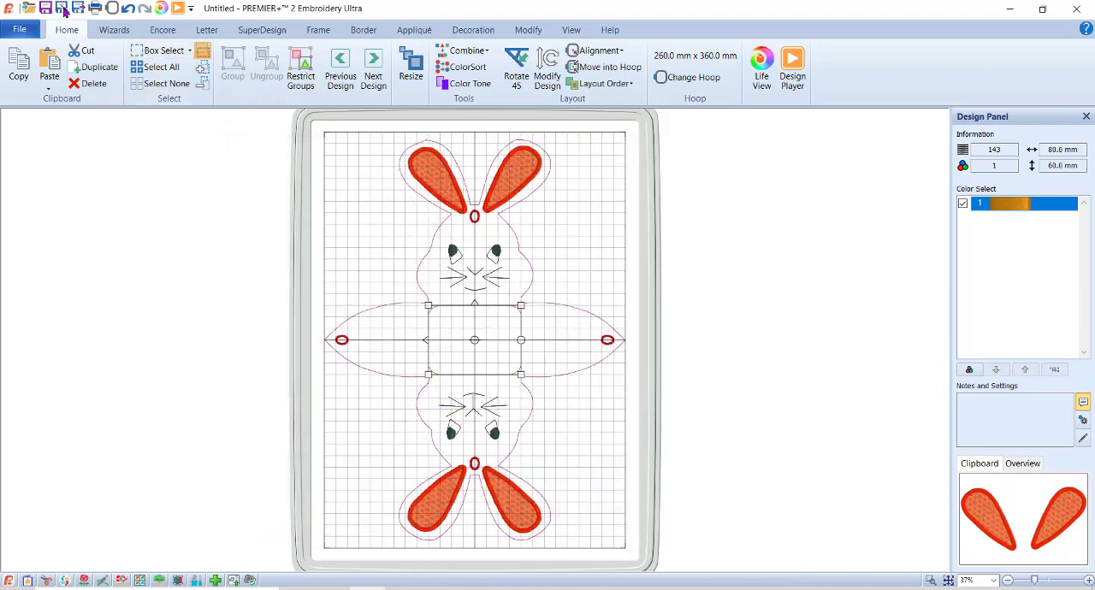
Save the design as "bunny for video" in vp4 format in the My Designs > 2021 Just for fun folder.
click(62, 9)
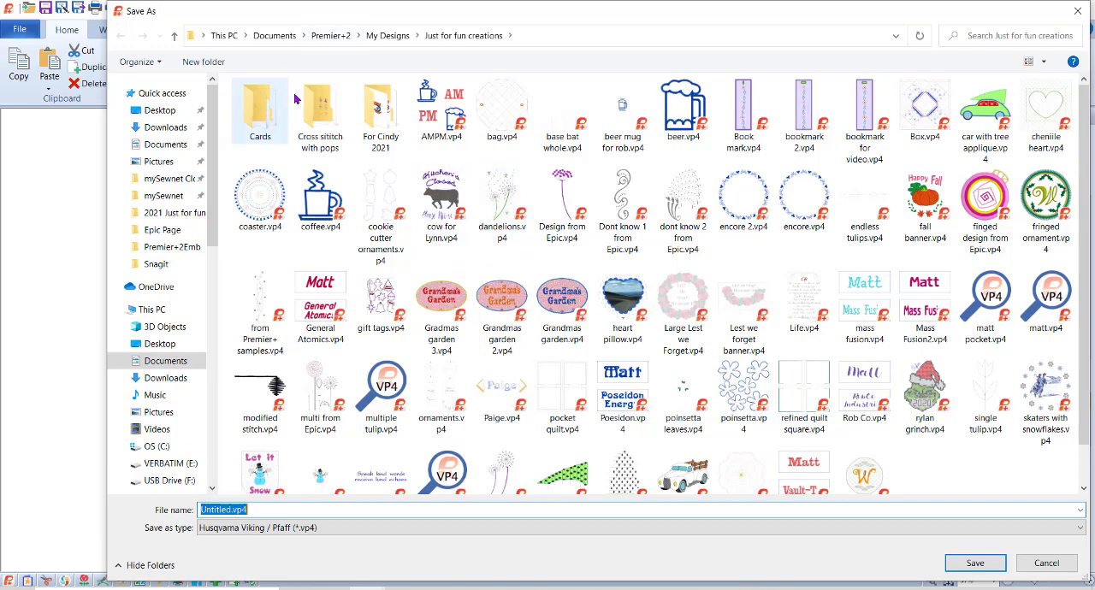
click(387, 35)
double_click(304, 102)
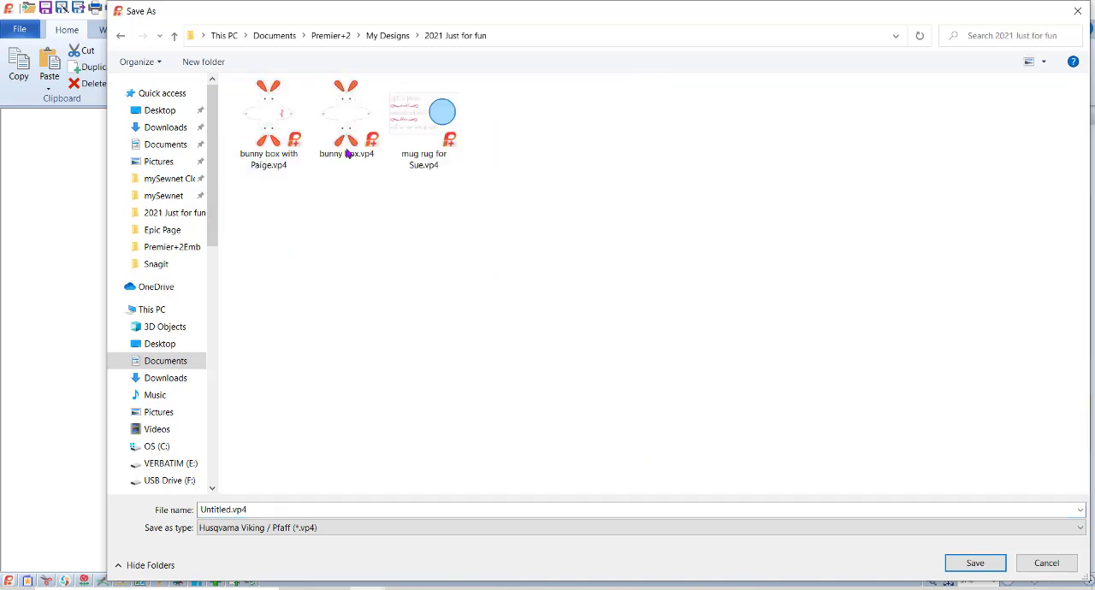
double_click(327, 509)
text(bunny for video)
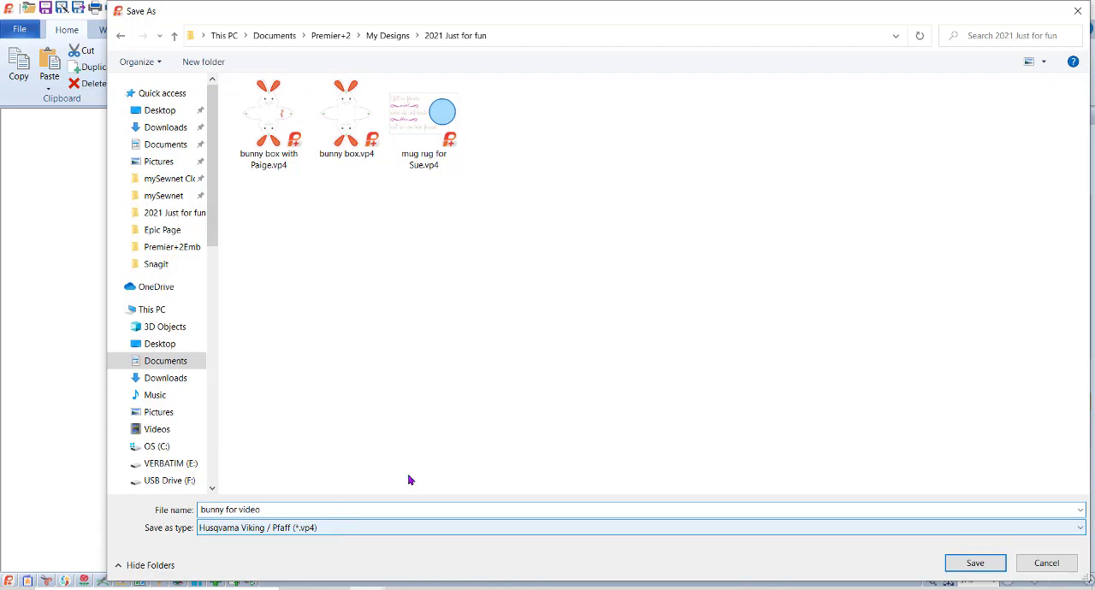
click(977, 562)
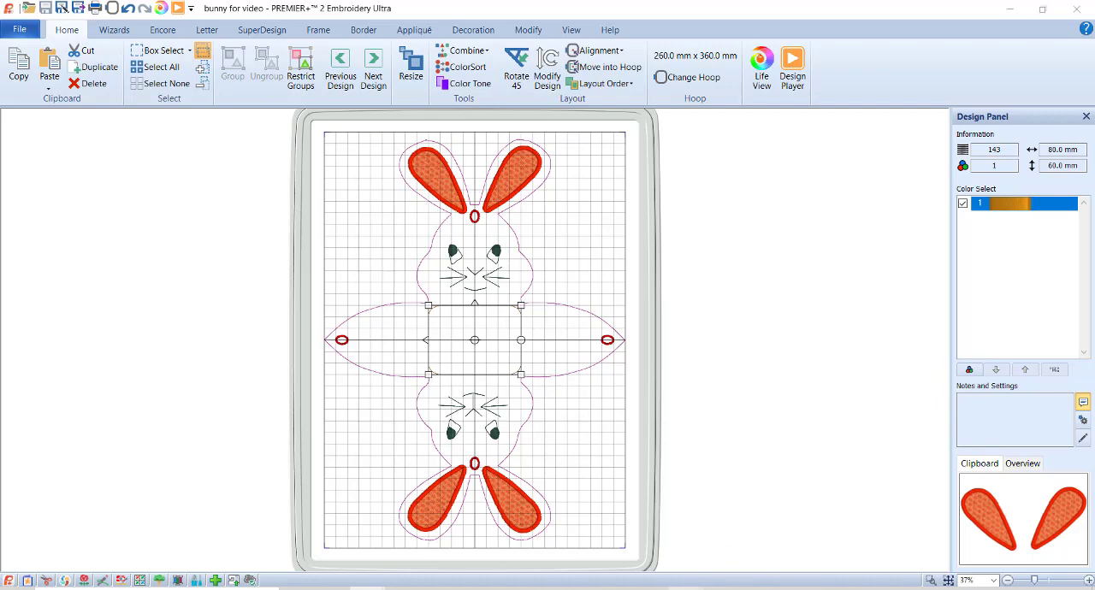
Switch to the untitled mySewnet Embroidery window holding the bunny with tulips and delete its design.
click(684, 589)
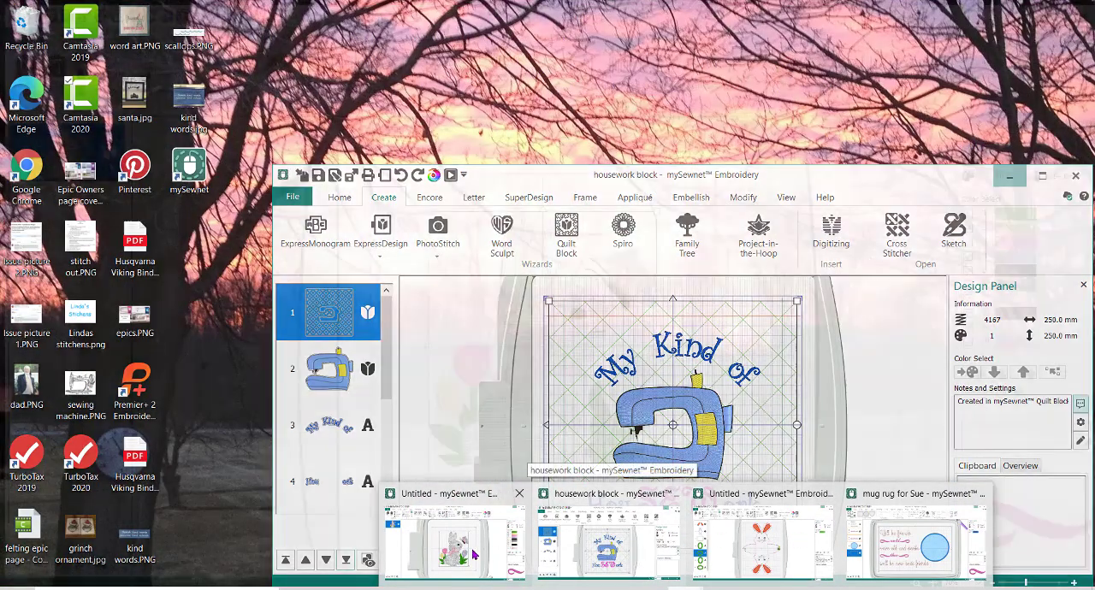
click(453, 543)
key(Delete)
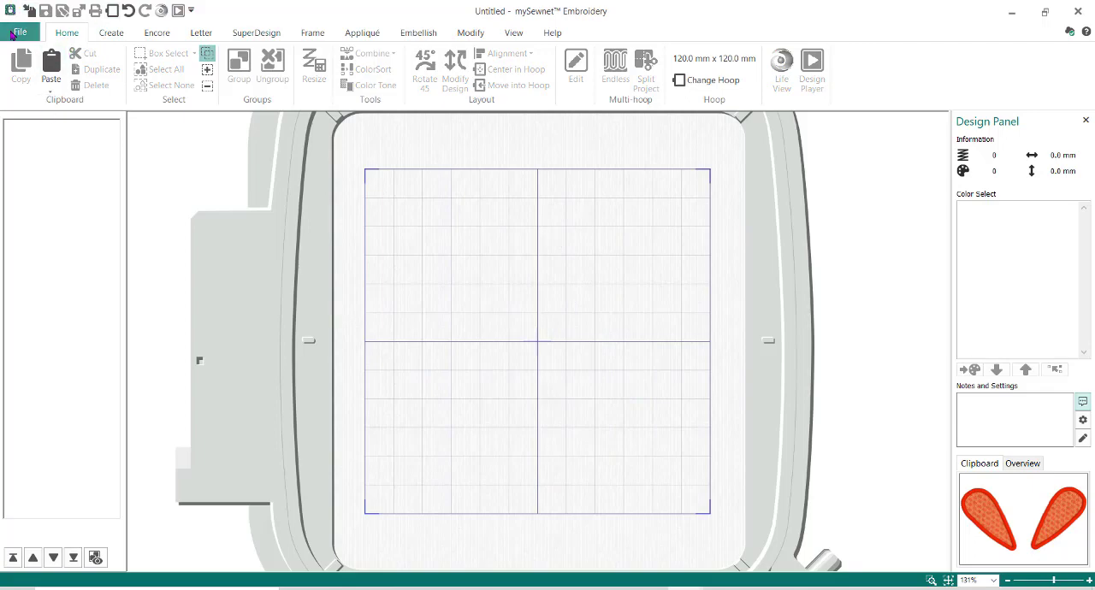
Start a blank canvas project with the 360mm x 260mm Designer Imperial Hoop in natural orientation.
click(13, 32)
click(32, 91)
click(20, 34)
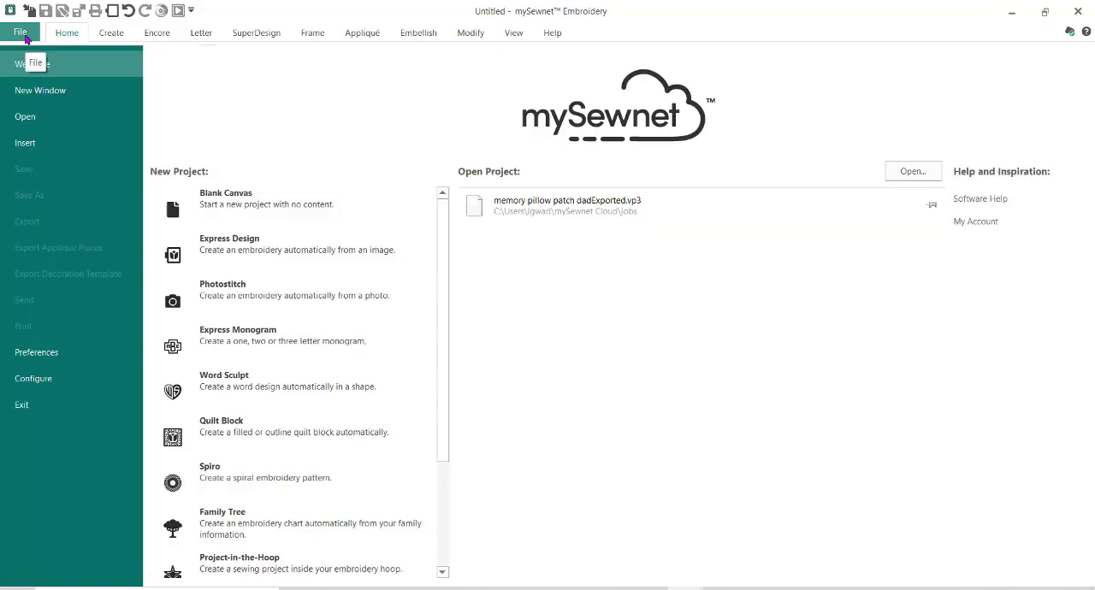
click(257, 205)
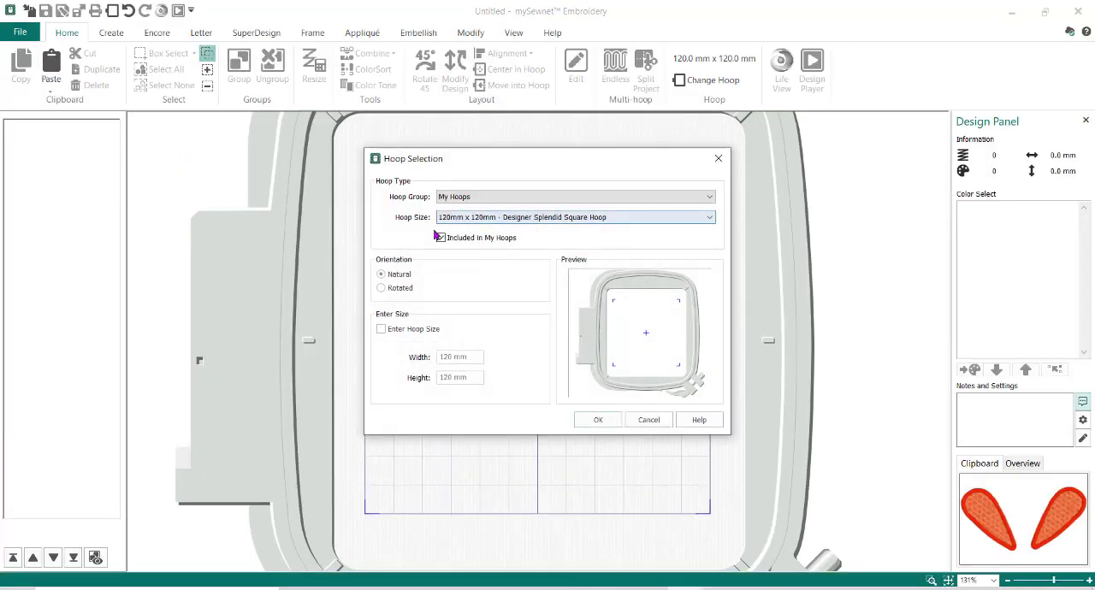
click(710, 217)
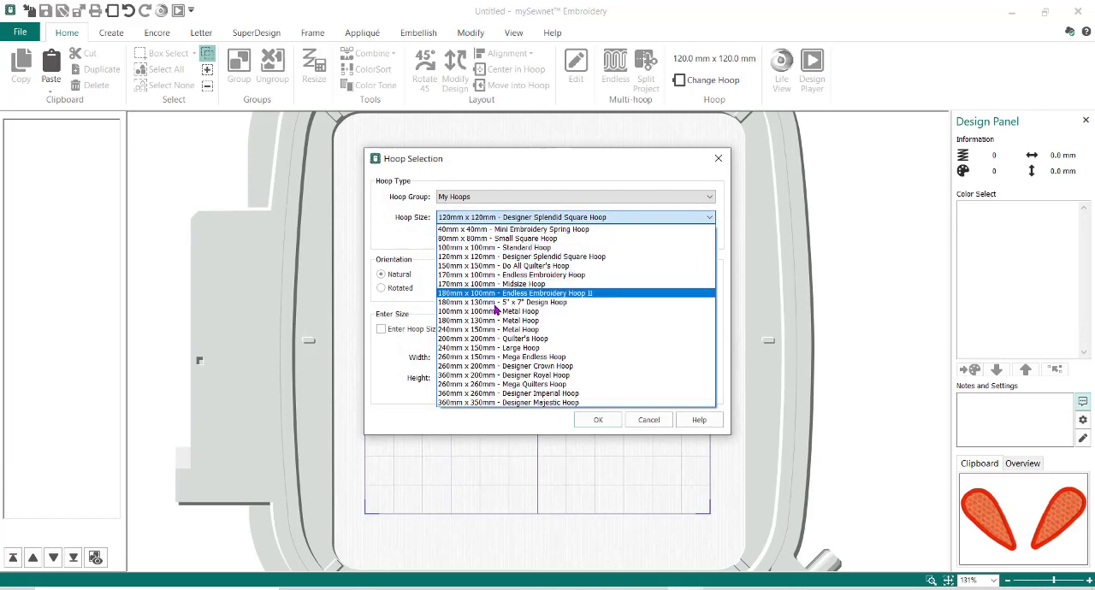
click(496, 394)
click(599, 421)
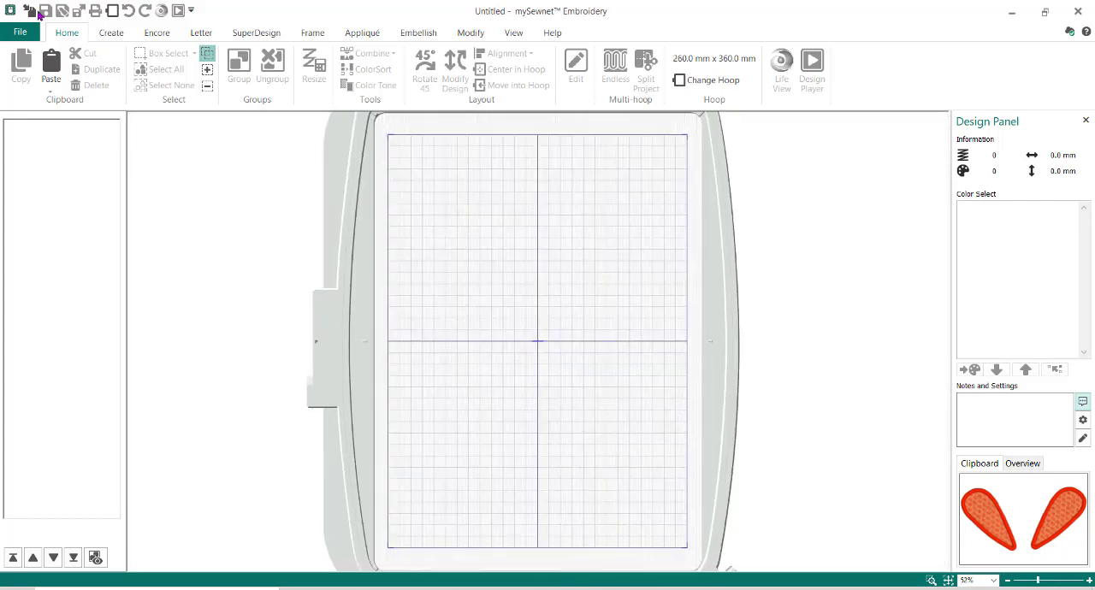
Start opening a design file and browse to the Premier+2 folder in Documents.
click(29, 12)
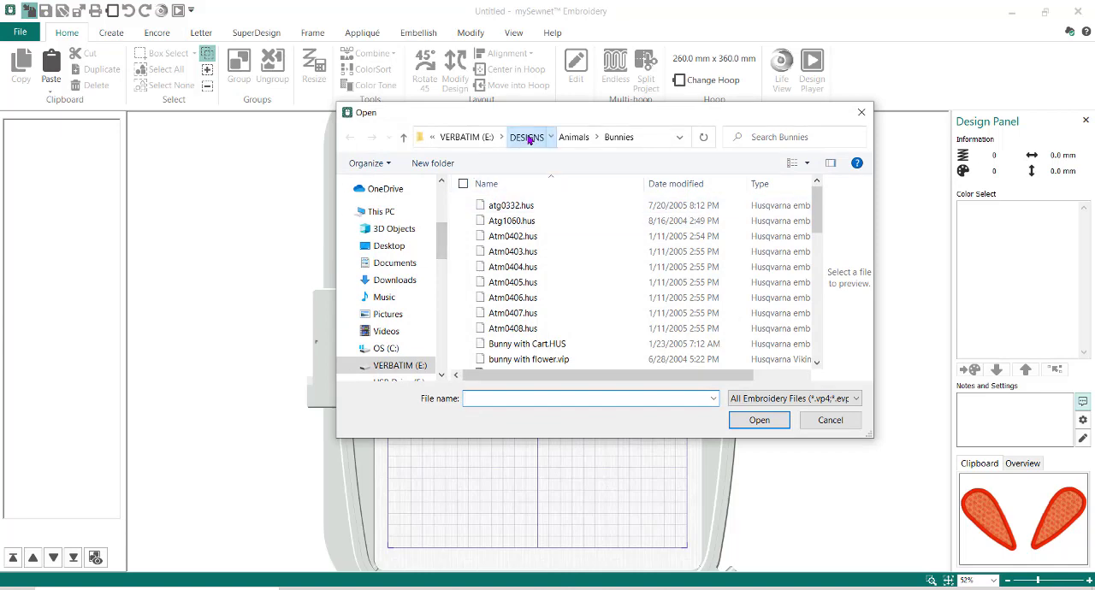
click(528, 138)
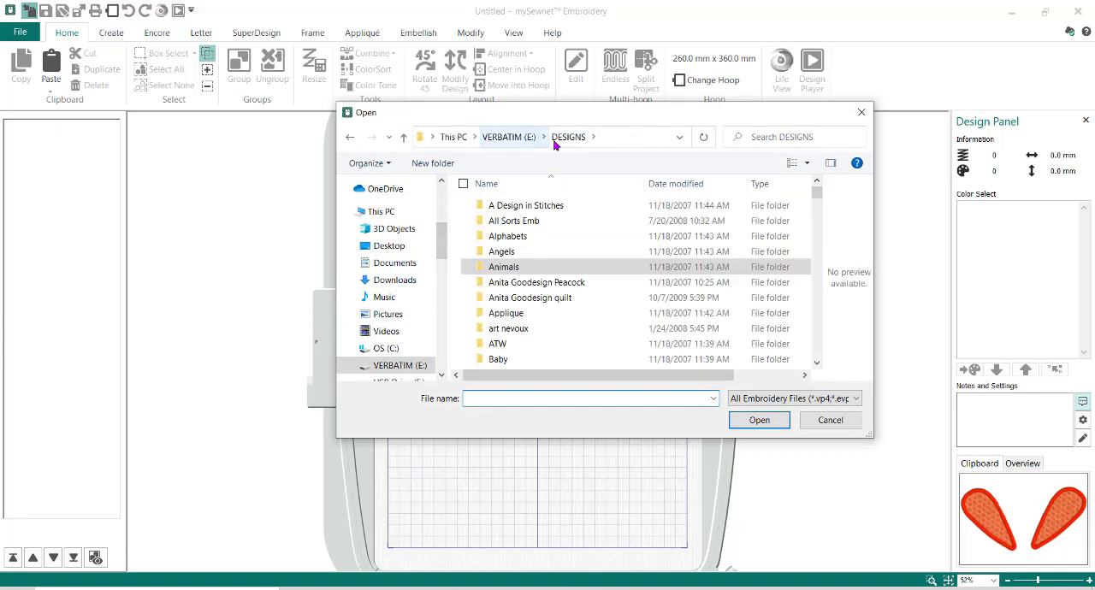
click(453, 137)
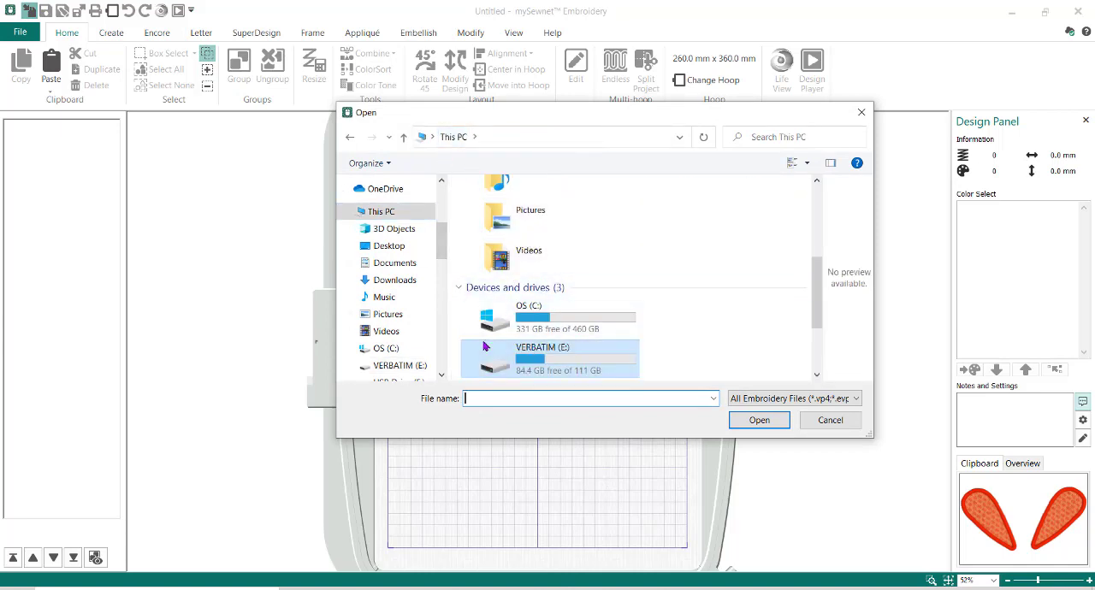
scroll(398, 271, up, 3)
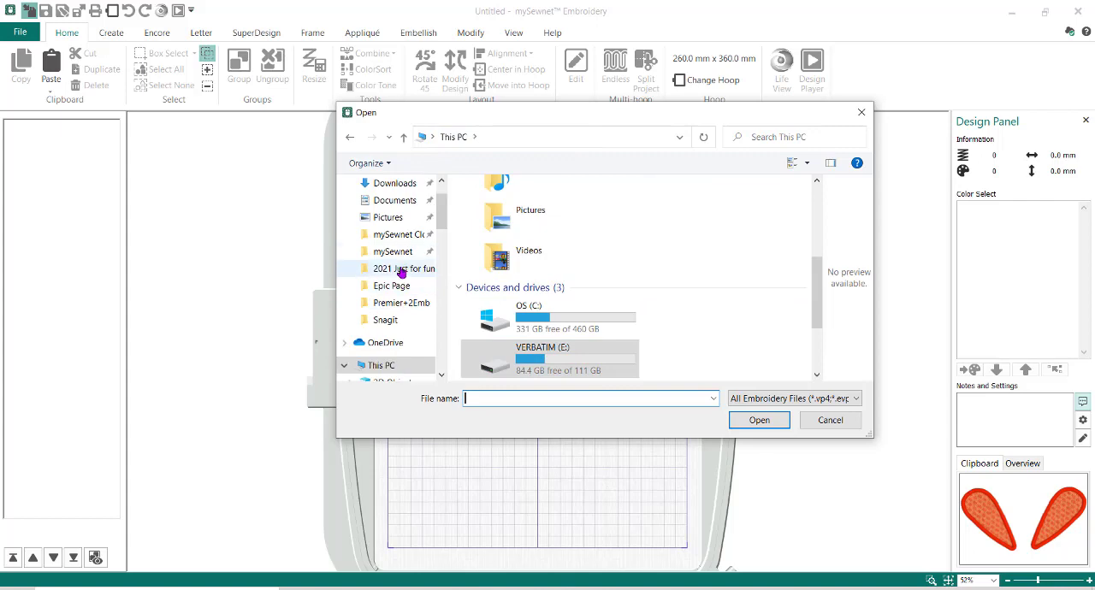
click(404, 202)
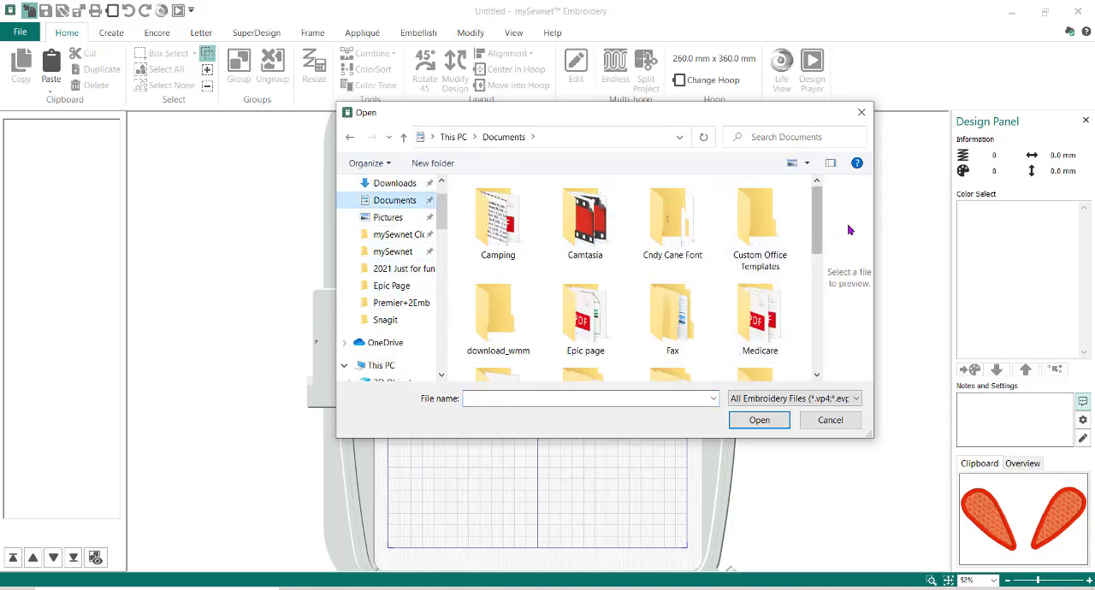
drag(816, 226, 816, 298)
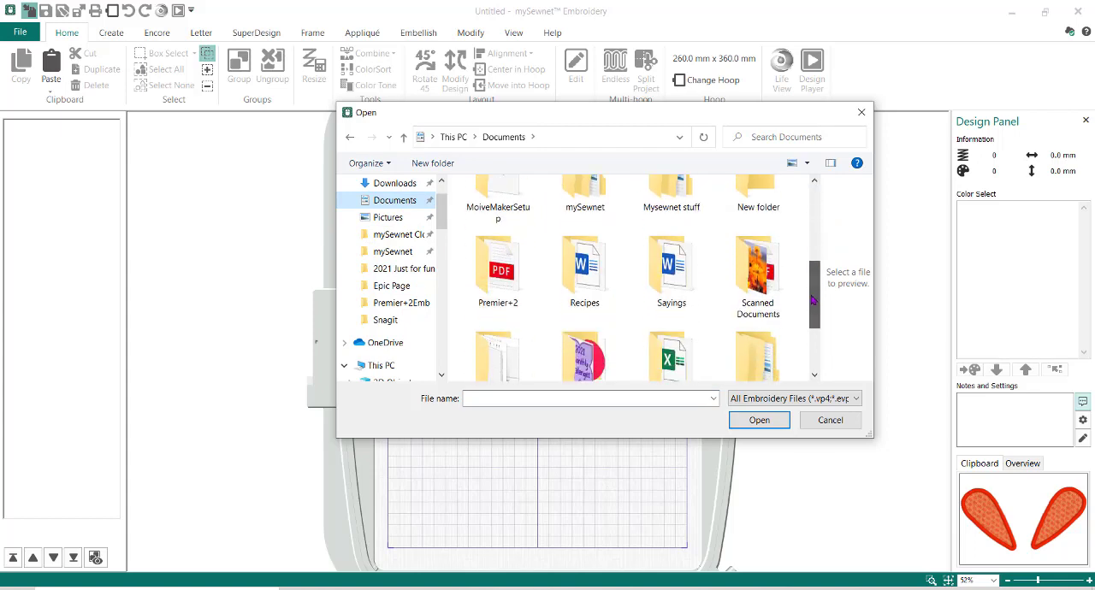
click(492, 285)
double_click(492, 285)
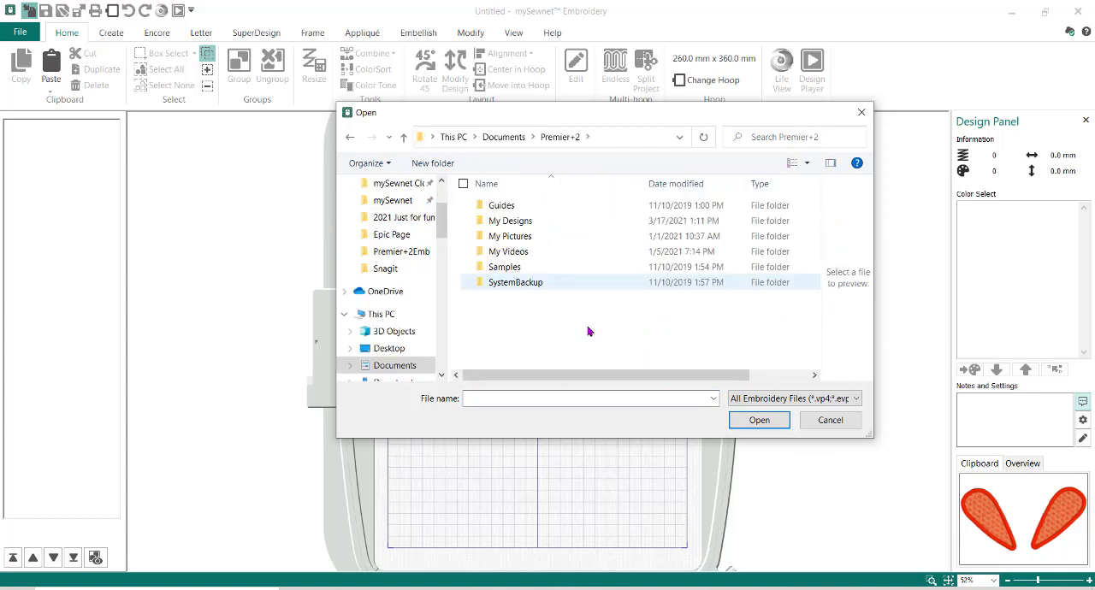
Open bunny for video.vp4 from the My Designs > 2021 Just for fun folder and ungroup the design.
double_click(505, 221)
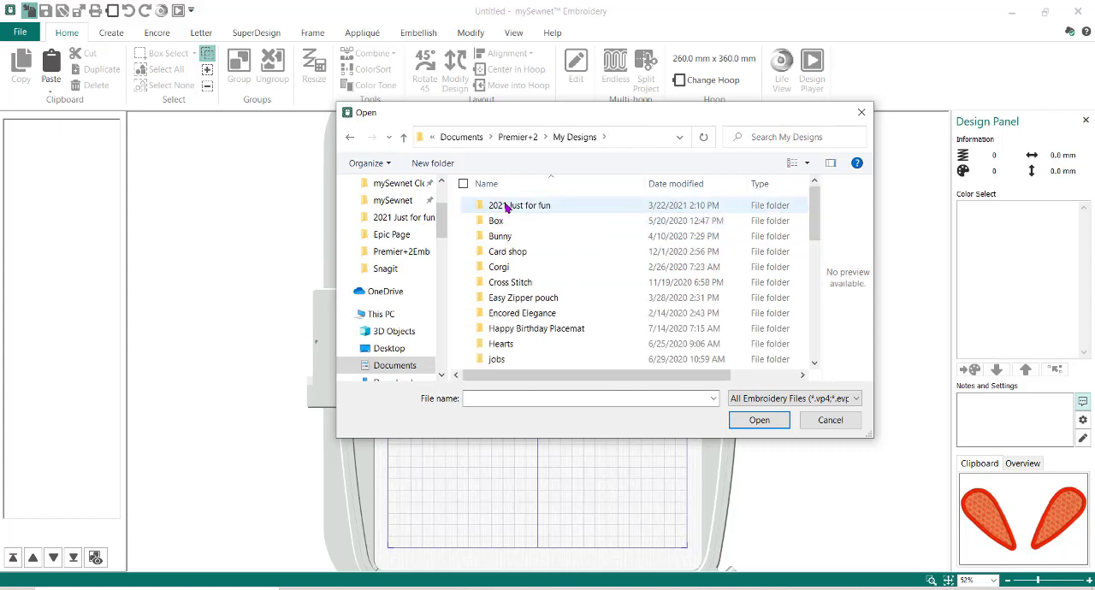
double_click(501, 206)
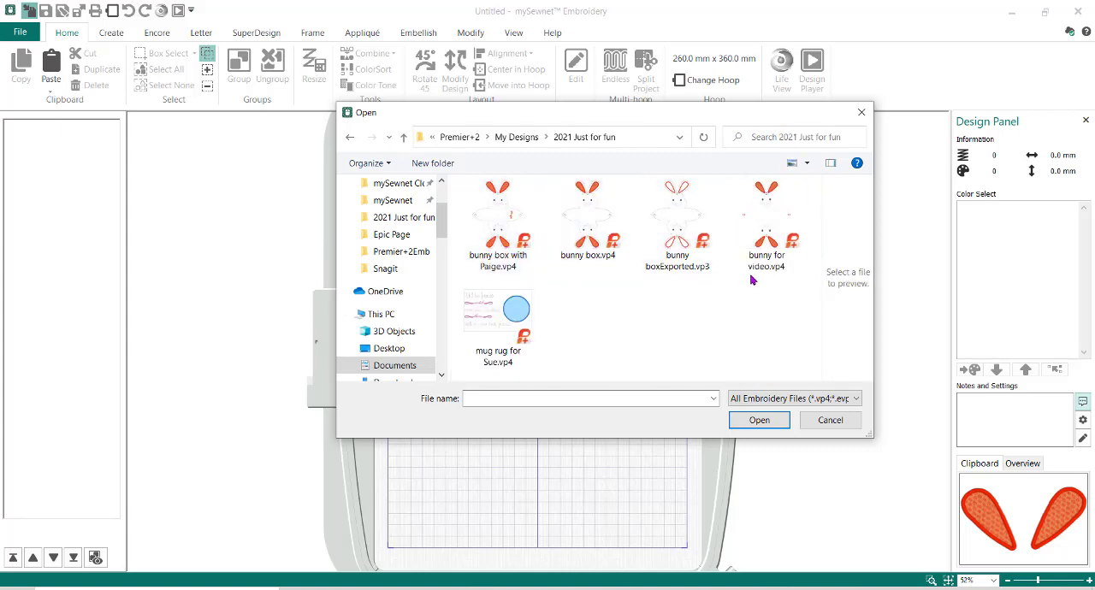
click(771, 217)
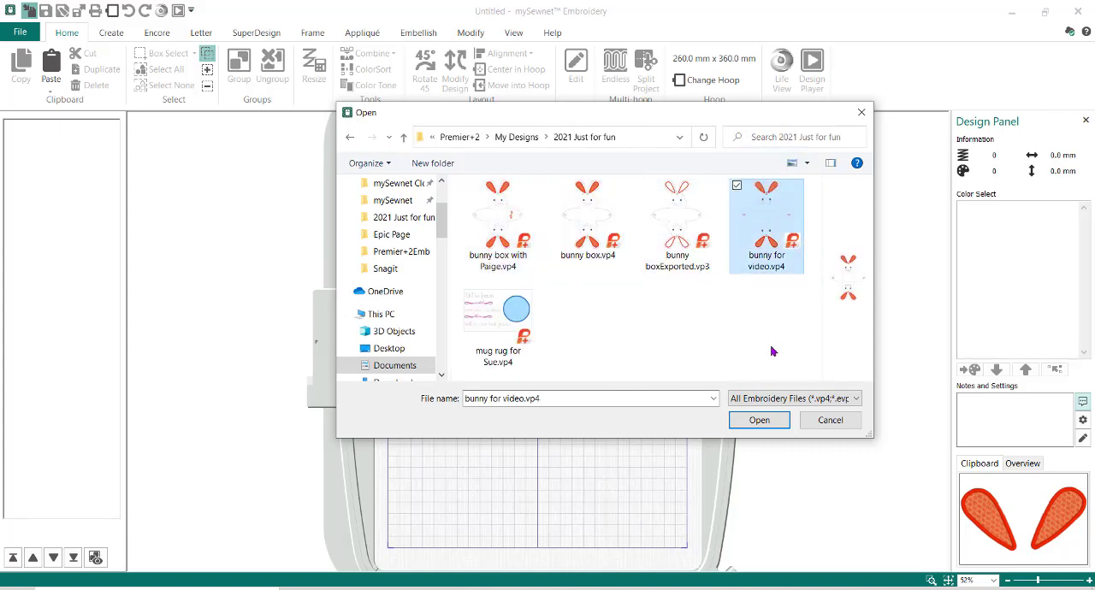
click(760, 420)
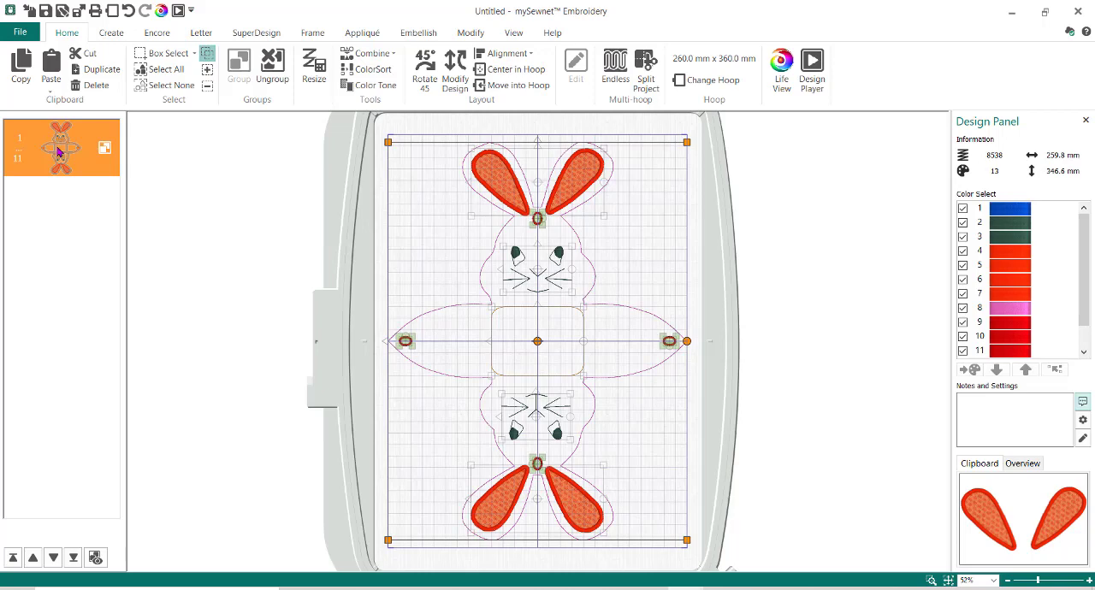
right_click(58, 152)
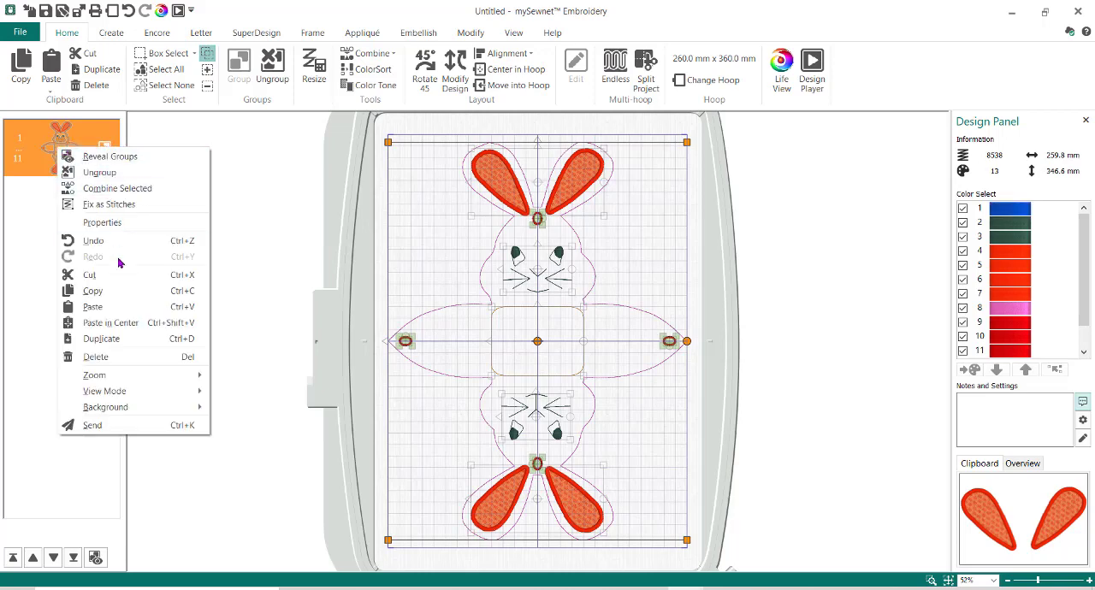
click(128, 173)
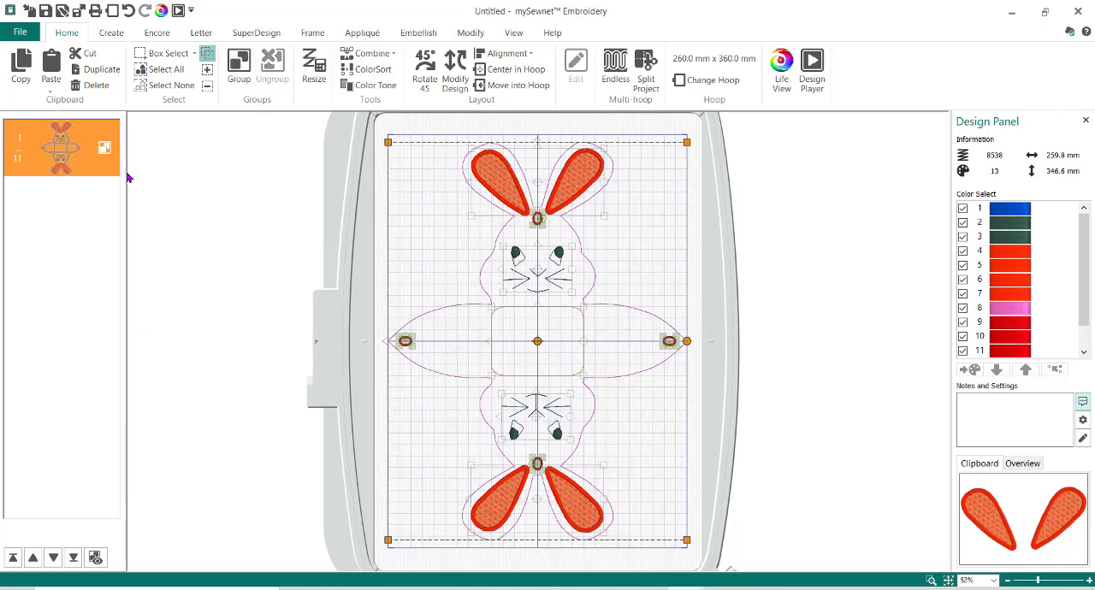
Examine the ungrouped elements one by one in stitching order, from the upper bunny face through ears, outline and eyelets to the base rectangle.
click(69, 198)
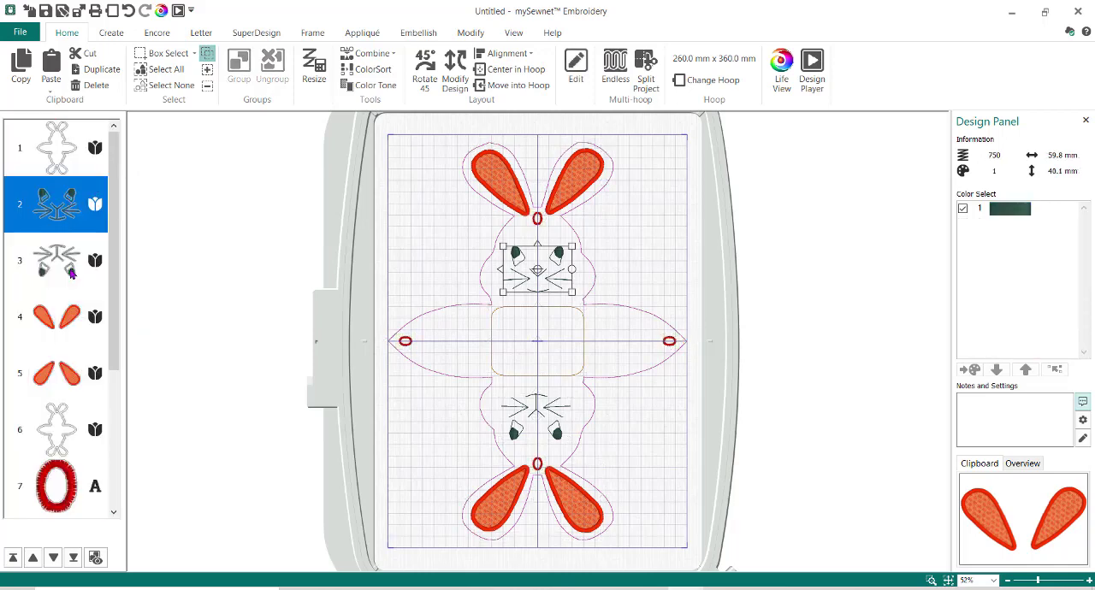
click(69, 257)
click(68, 325)
click(67, 390)
click(68, 445)
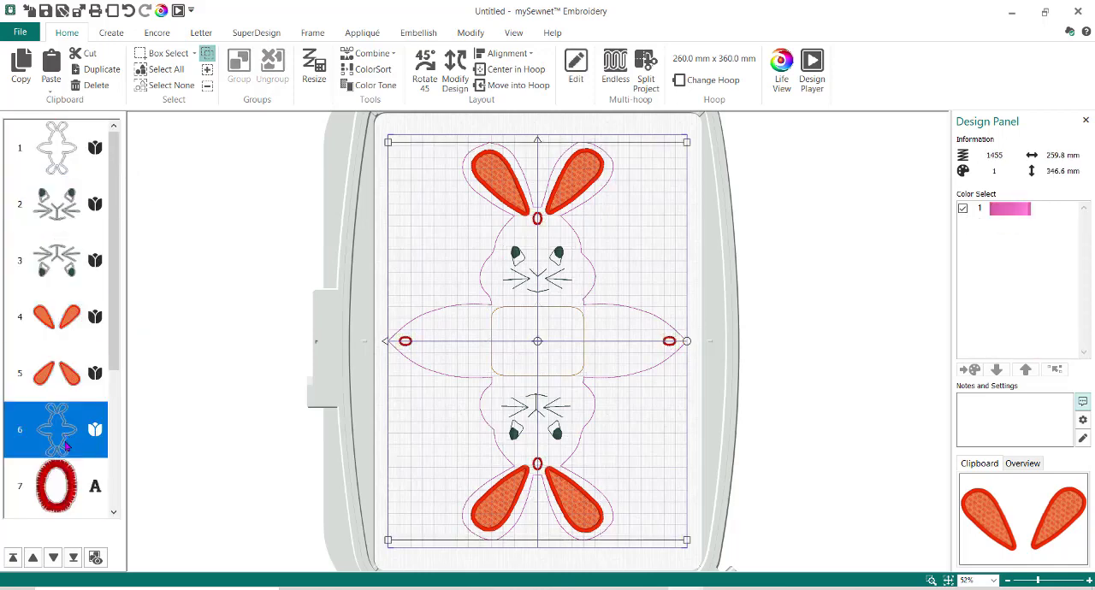
click(62, 491)
scroll(60, 361, down, 3)
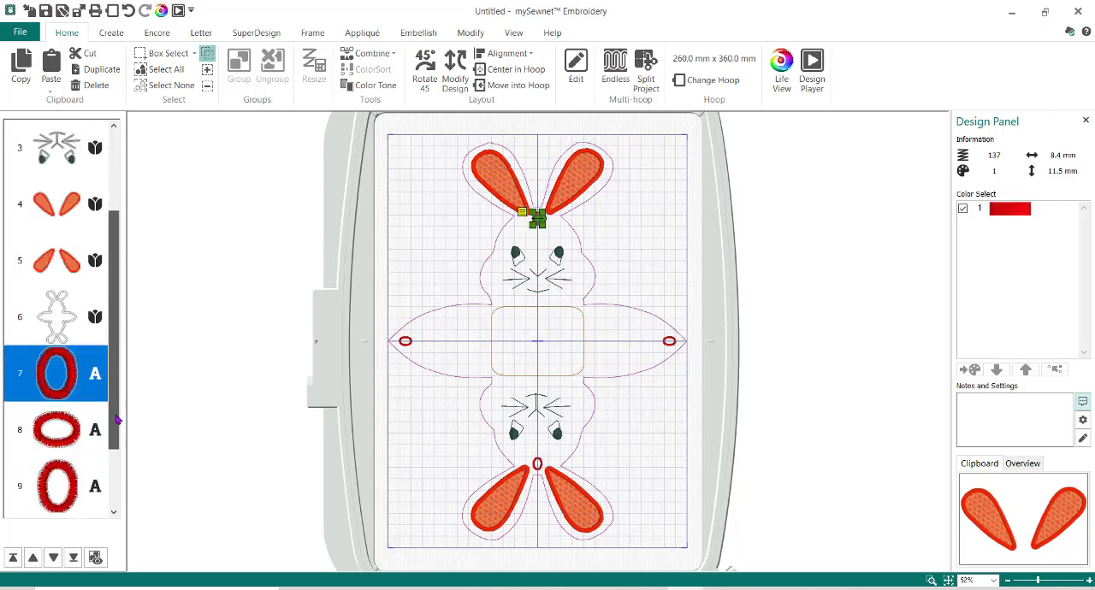
click(56, 375)
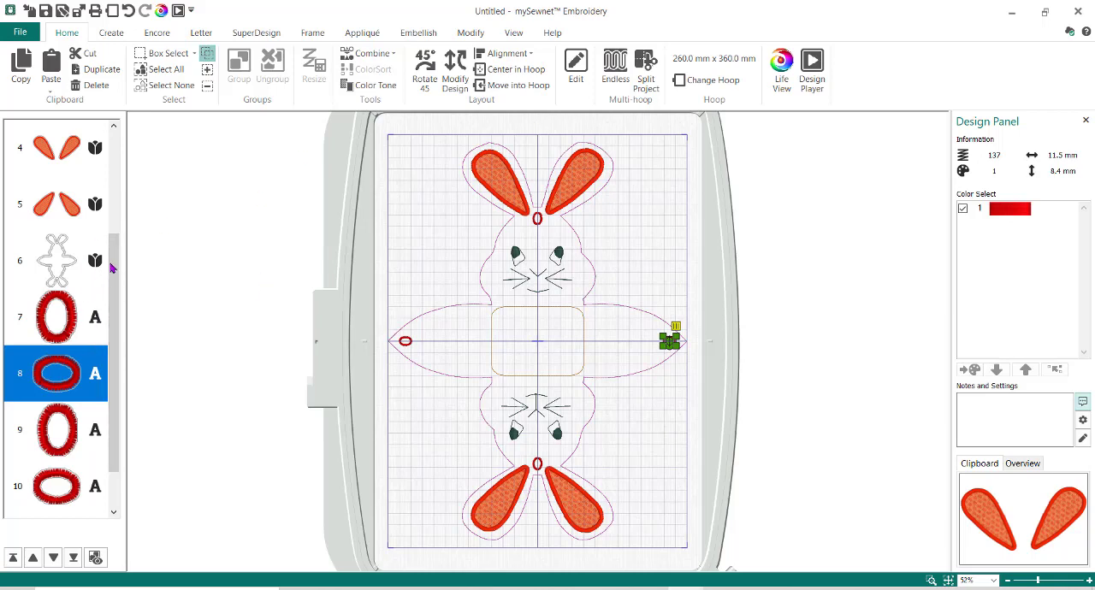
scroll(110, 271, down, 1)
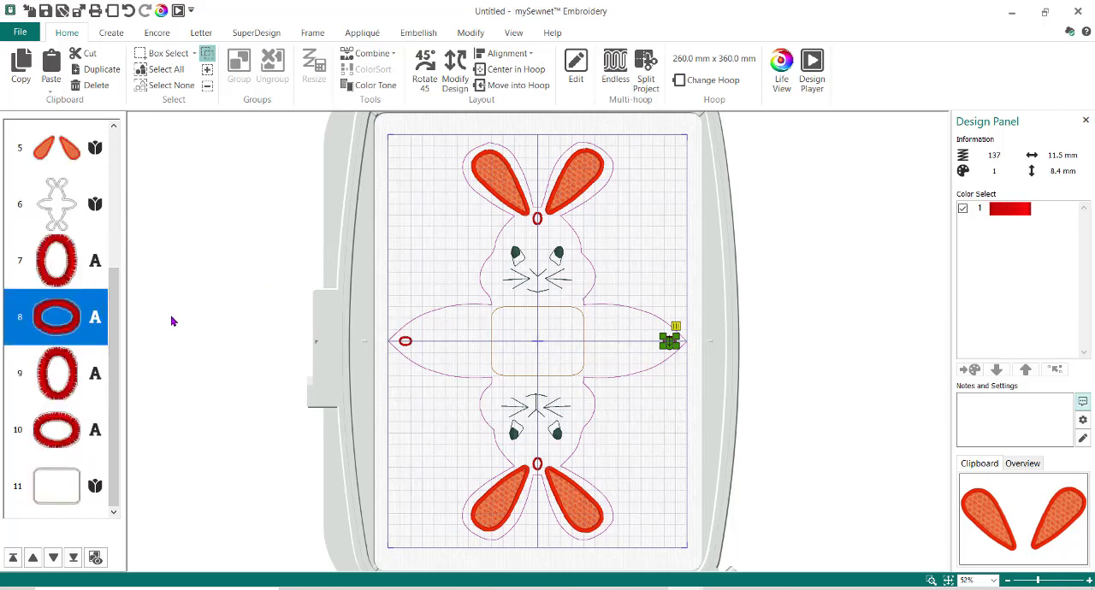
click(57, 497)
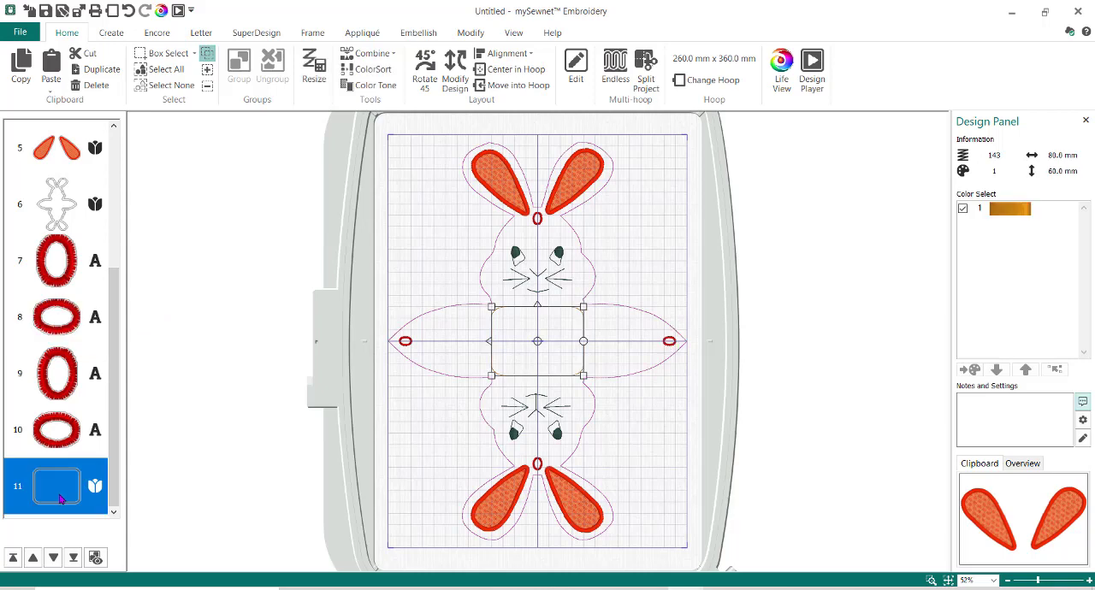
mouse_move(61, 497)
mouse_down()
mouse_move(53, 259)
mouse_move(74, 252)
mouse_move(61, 516)
mouse_up()
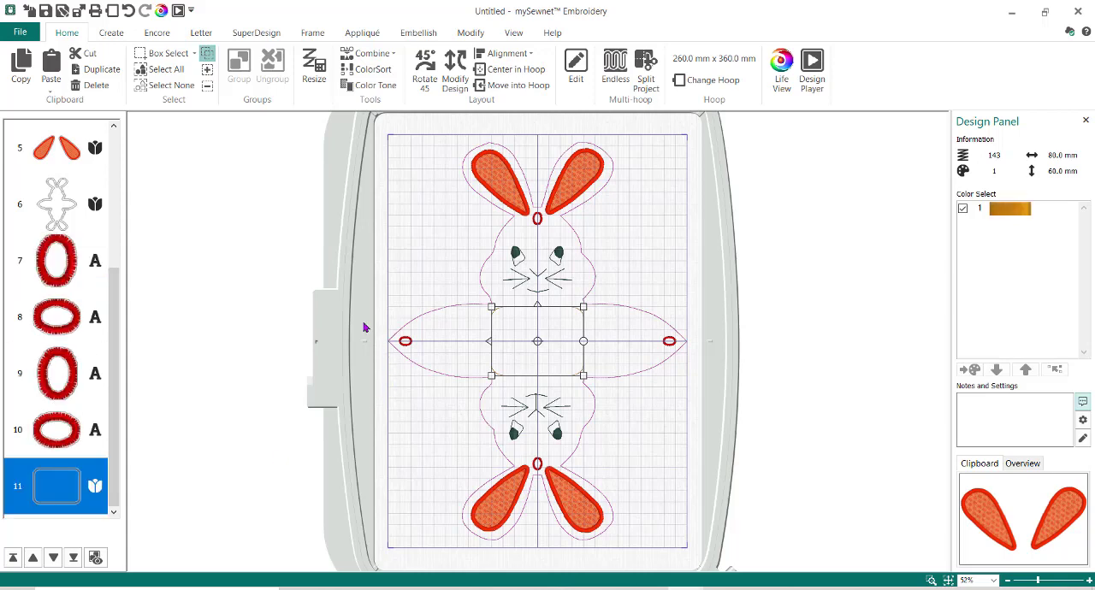